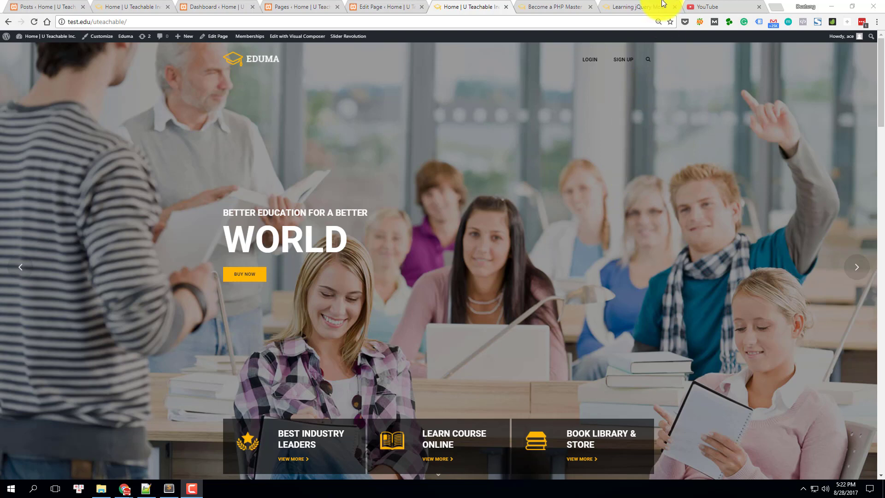
Open the "Learning jQuery Mobile for Beginners" course page and examine its header, description and learning outcomes.
{"action": "left_click", "coordinate": [640, 6]}
{"action": "left_click", "coordinate": [178, 190]}
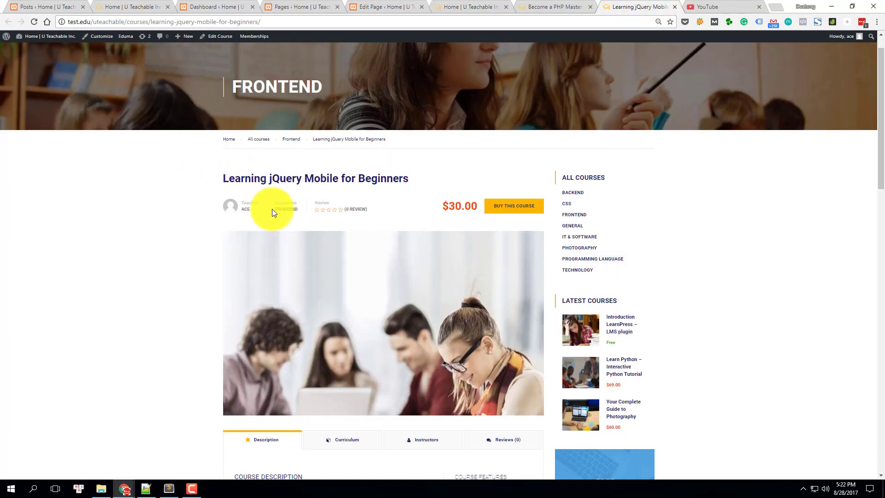
{"action": "scroll", "coordinate": [272, 212], "scroll_direction": "up", "scroll_amount": 1}
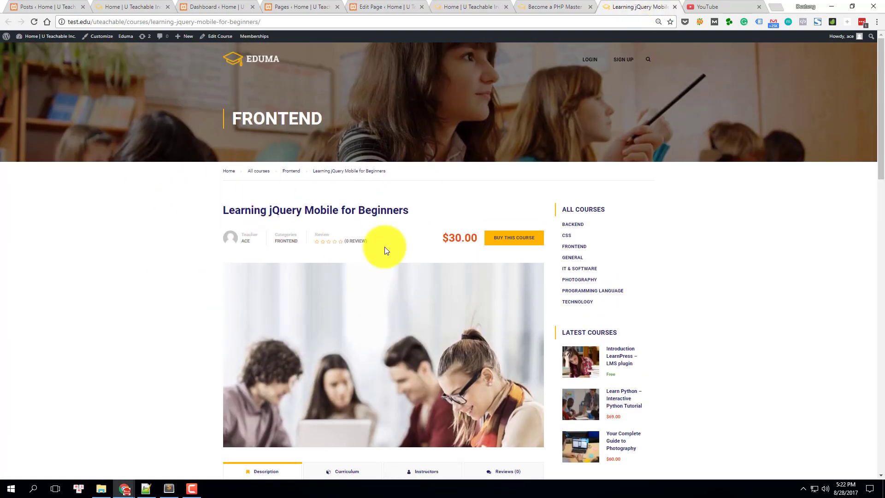
{"action": "scroll", "coordinate": [385, 249], "scroll_direction": "down", "scroll_amount": 4}
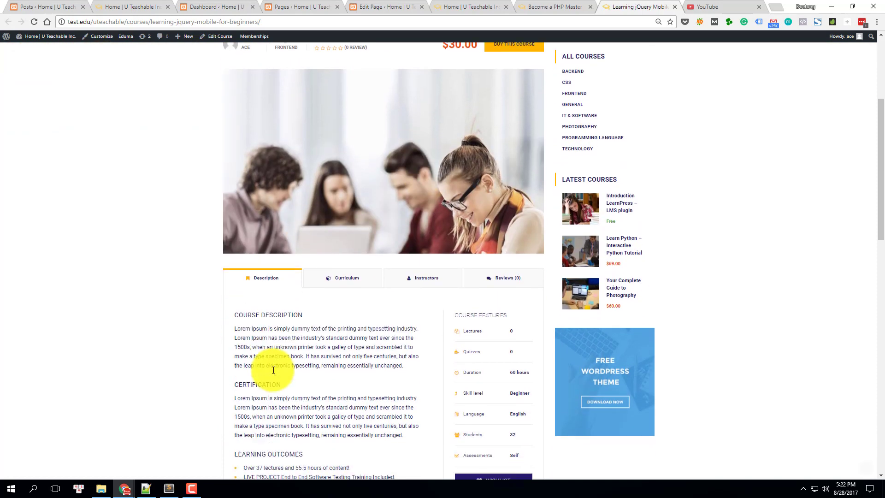
{"action": "scroll", "coordinate": [273, 370], "scroll_direction": "down", "scroll_amount": 3}
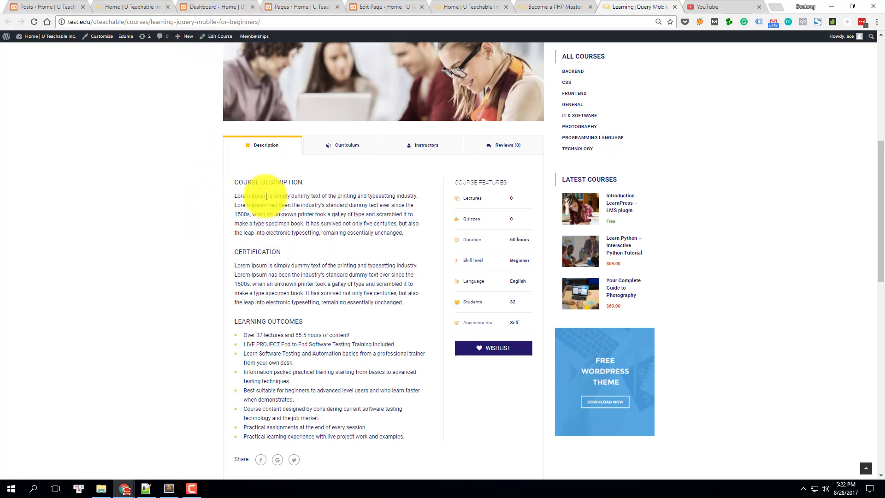
{"action": "scroll", "coordinate": [261, 236], "scroll_direction": "down", "scroll_amount": 1}
{"action": "left_click_drag", "start_coordinate": [236, 148], "coordinate": [320, 403]}
{"action": "left_click", "coordinate": [200, 363]}
{"action": "scroll", "coordinate": [200, 363], "scroll_direction": "up", "scroll_amount": 5}
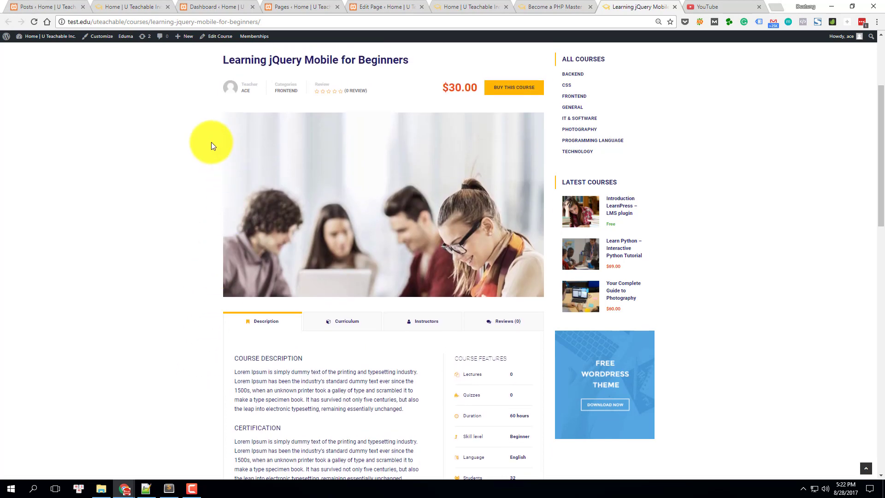
Look over the jQuery Mobile course page's related courses and curriculum, ending on its description.
{"action": "scroll", "coordinate": [207, 166], "scroll_direction": "down", "scroll_amount": 1}
{"action": "scroll", "coordinate": [207, 174], "scroll_direction": "up", "scroll_amount": 4}
{"action": "scroll", "coordinate": [230, 138], "scroll_direction": "down", "scroll_amount": 2}
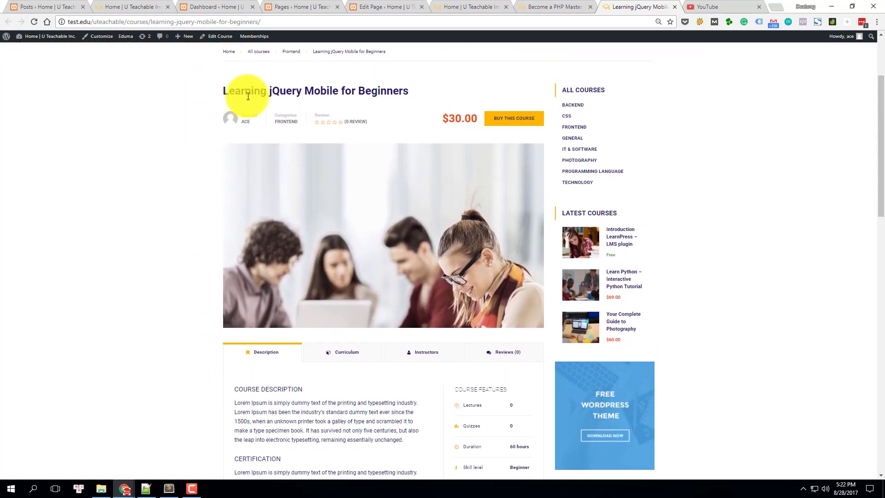
{"action": "scroll", "coordinate": [254, 296], "scroll_direction": "down", "scroll_amount": 15}
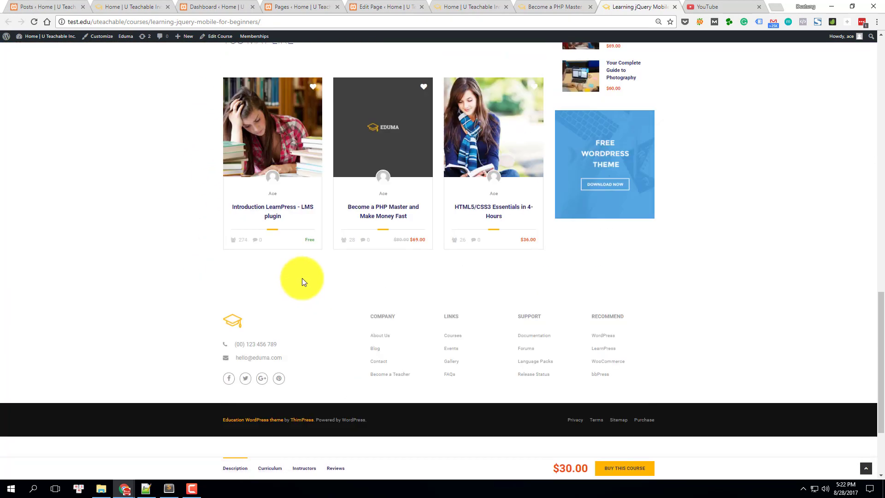
{"action": "scroll", "coordinate": [302, 282], "scroll_direction": "up", "scroll_amount": 15}
{"action": "left_click", "coordinate": [318, 363]}
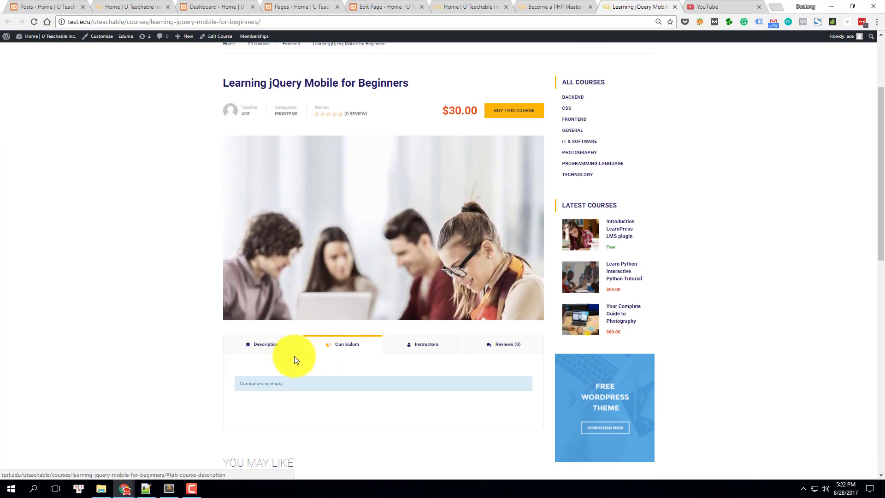
{"action": "scroll", "coordinate": [277, 318], "scroll_direction": "down", "scroll_amount": 2}
{"action": "left_click", "coordinate": [257, 249]}
{"action": "scroll", "coordinate": [390, 191], "scroll_direction": "up", "scroll_amount": 5}
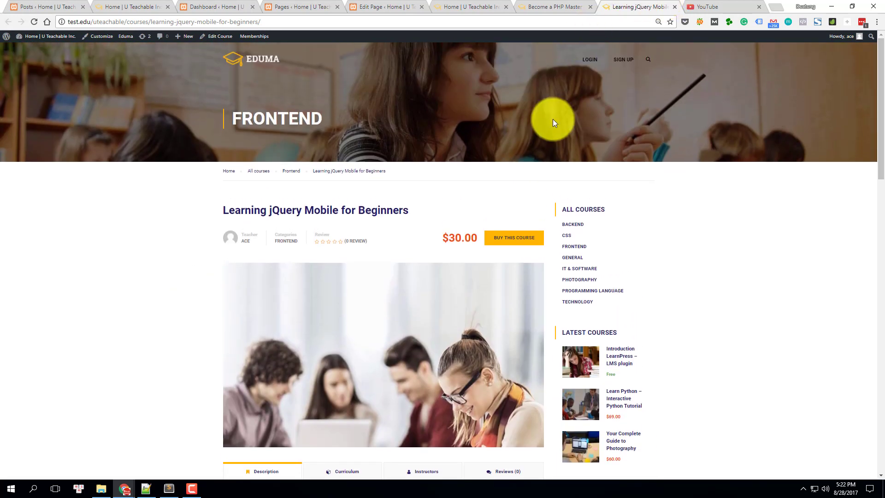
{"action": "scroll", "coordinate": [653, 228], "scroll_direction": "down", "scroll_amount": 9}
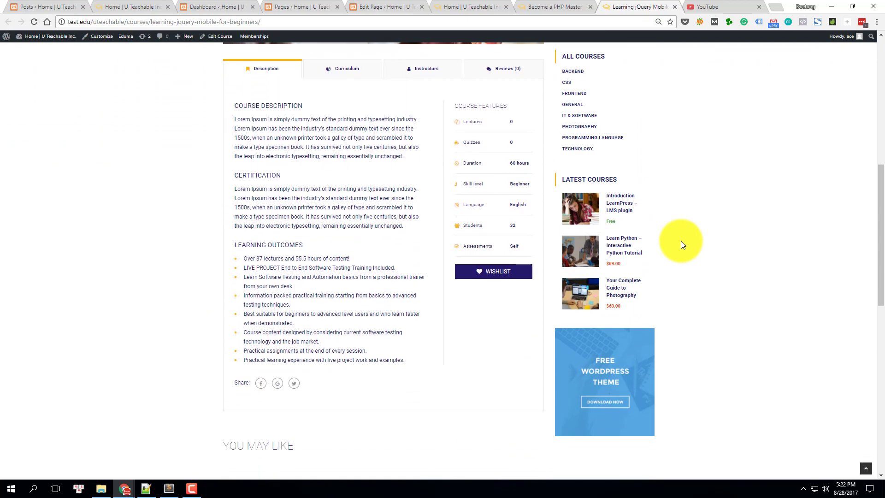
Switch to the custom Python for Data Science landing page and look over its heading and overall layout.
{"action": "left_click", "coordinate": [560, 3]}
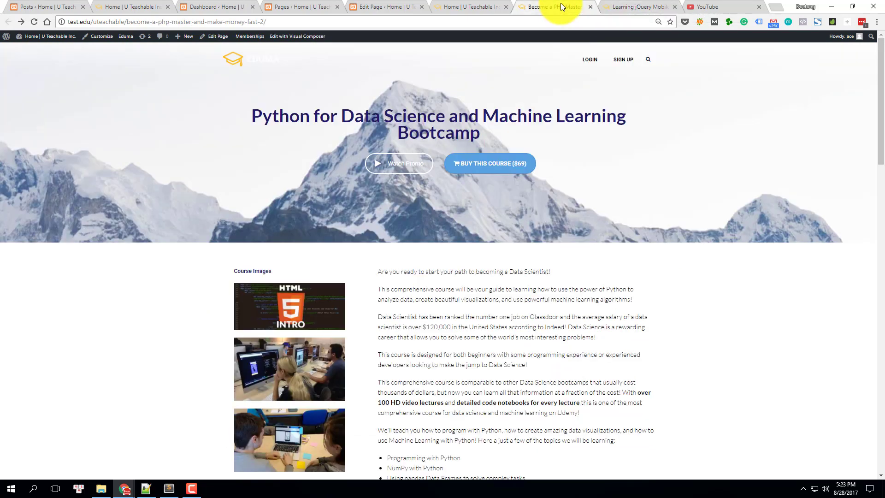
{"action": "left_click_drag", "start_coordinate": [253, 117], "coordinate": [437, 131]}
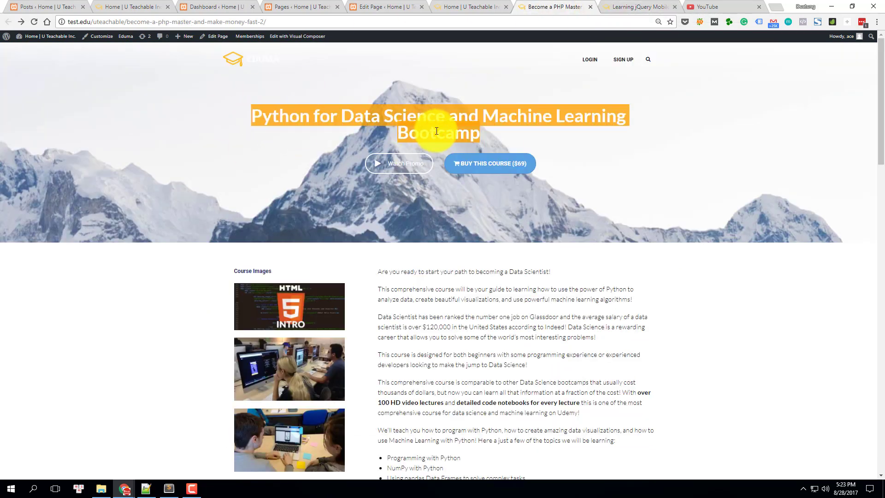
{"action": "double_click", "coordinate": [450, 134]}
{"action": "left_click", "coordinate": [280, 114]}
{"action": "scroll", "coordinate": [201, 203], "scroll_direction": "down", "scroll_amount": 1}
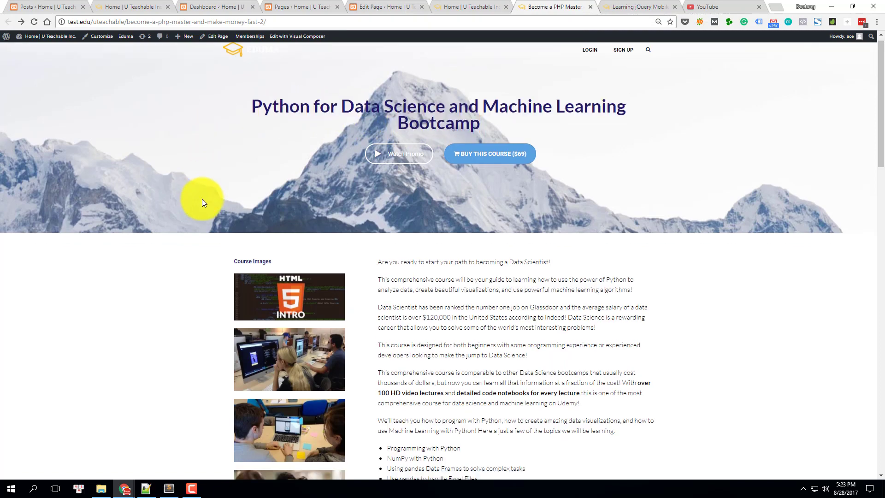
{"action": "scroll", "coordinate": [203, 201], "scroll_direction": "down", "scroll_amount": 15}
{"action": "scroll", "coordinate": [212, 217], "scroll_direction": "up", "scroll_amount": 9}
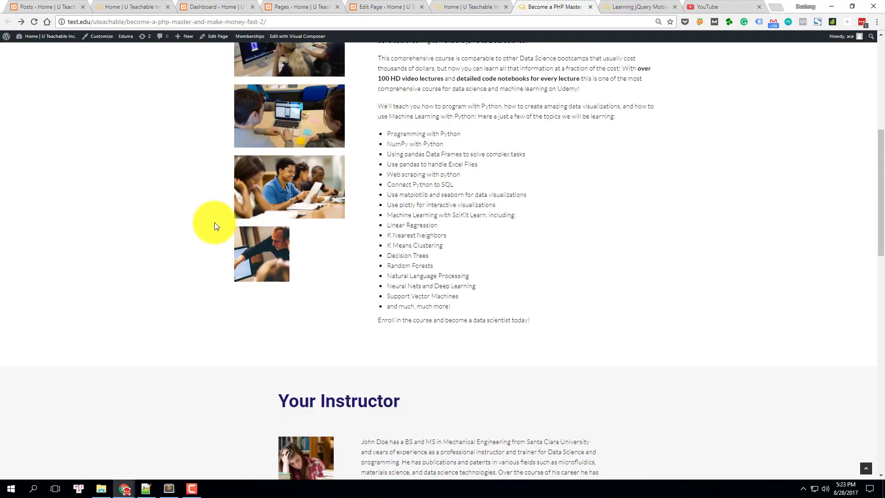
{"action": "scroll", "coordinate": [215, 222], "scroll_direction": "up", "scroll_amount": 7}
{"action": "scroll", "coordinate": [214, 222], "scroll_direction": "down", "scroll_amount": 2}
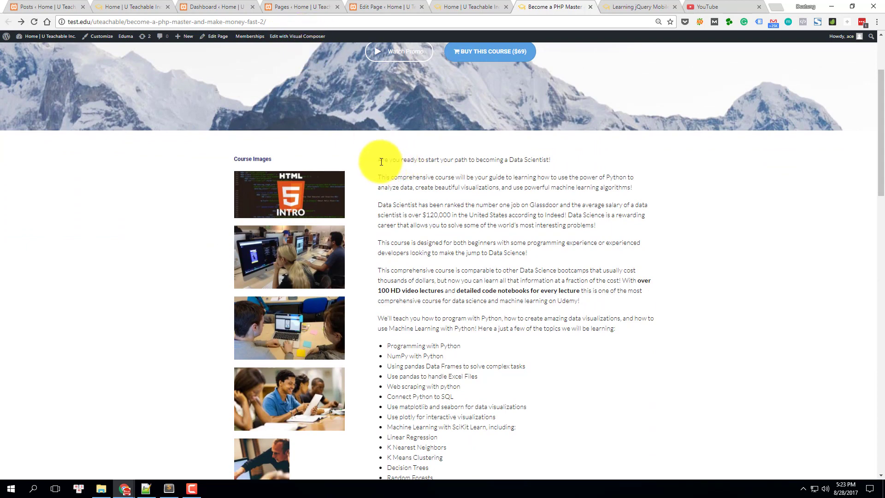
Examine the landing page's course images, description, instructor, class curriculum and "Get started now!" sections.
{"action": "left_click_drag", "start_coordinate": [221, 160], "coordinate": [443, 390]}
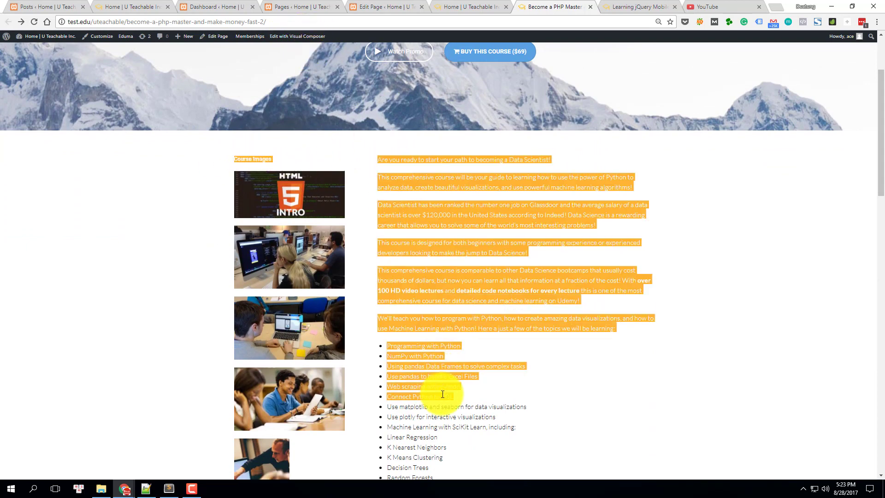
{"action": "left_click", "coordinate": [317, 162]}
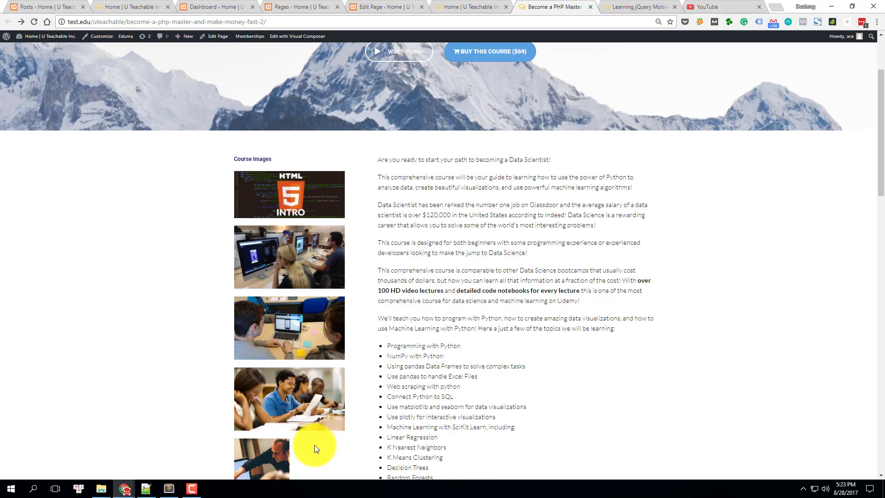
{"action": "left_click_drag", "start_coordinate": [372, 158], "coordinate": [516, 397]}
{"action": "scroll", "coordinate": [509, 380], "scroll_direction": "down", "scroll_amount": 2}
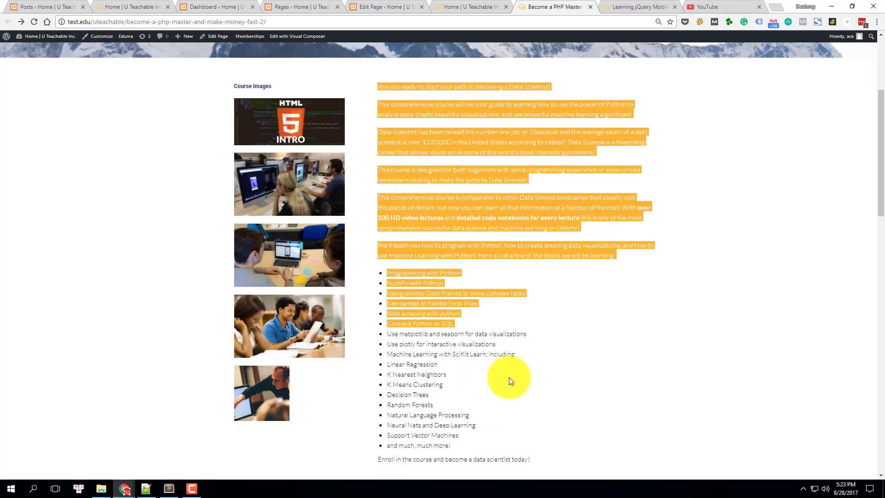
{"action": "scroll", "coordinate": [509, 380], "scroll_direction": "down", "scroll_amount": 6}
{"action": "left_click_drag", "start_coordinate": [320, 276], "coordinate": [479, 401]}
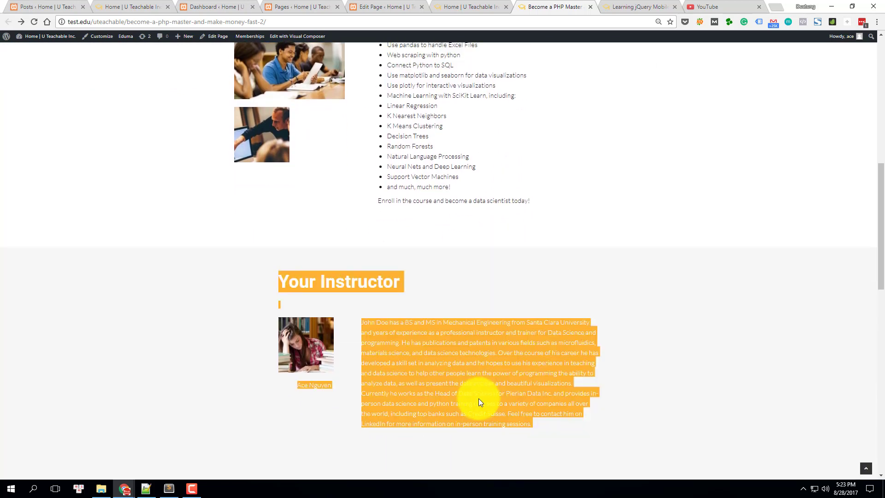
{"action": "left_click", "coordinate": [478, 402]}
{"action": "scroll", "coordinate": [429, 330], "scroll_direction": "down", "scroll_amount": 5}
{"action": "scroll", "coordinate": [295, 329], "scroll_direction": "down", "scroll_amount": 3}
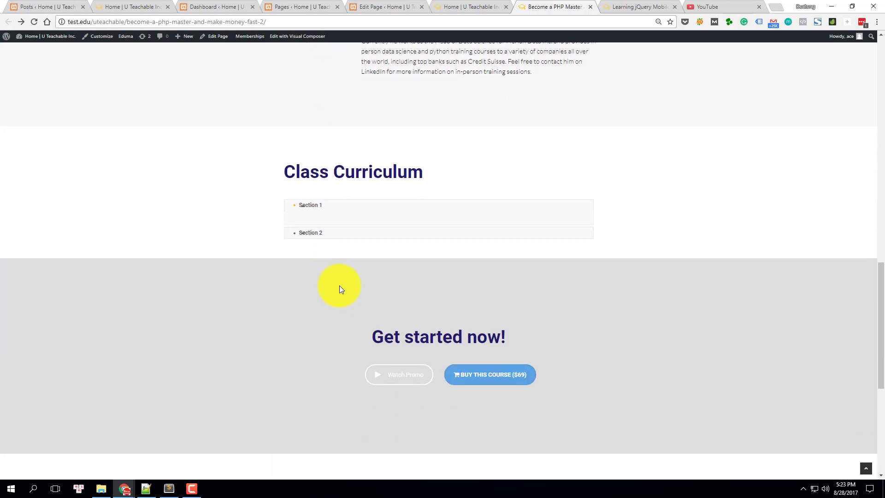
{"action": "scroll", "coordinate": [451, 306], "scroll_direction": "down", "scroll_amount": 1}
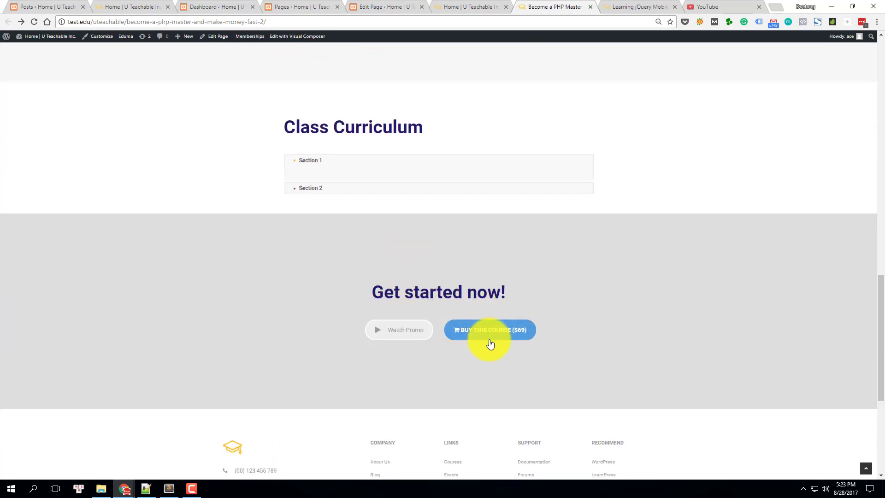
{"action": "scroll", "coordinate": [424, 316], "scroll_direction": "up", "scroll_amount": 7}
{"action": "scroll", "coordinate": [417, 318], "scroll_direction": "up", "scroll_amount": 12}
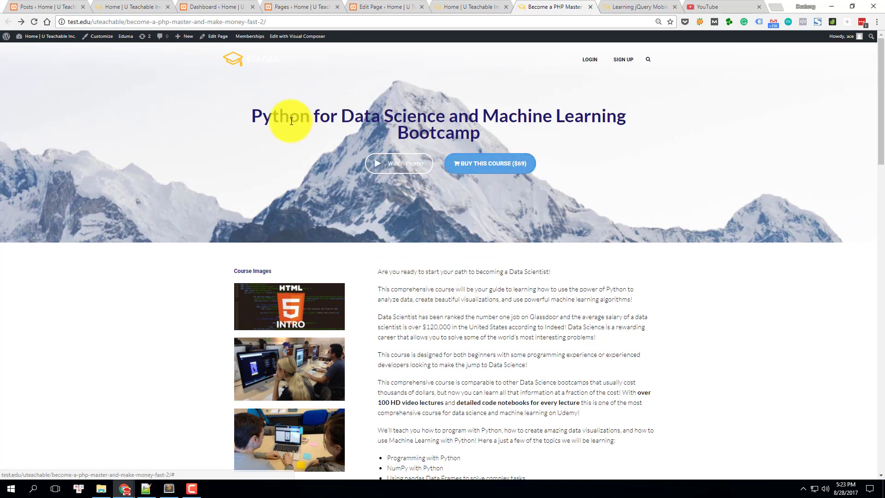
Examine the landing page's main heading, highlighting its "Machine Learning Bootcamp" part.
{"action": "left_click_drag", "start_coordinate": [253, 114], "coordinate": [485, 129]}
{"action": "left_click", "coordinate": [440, 133]}
{"action": "left_click", "coordinate": [478, 116]}
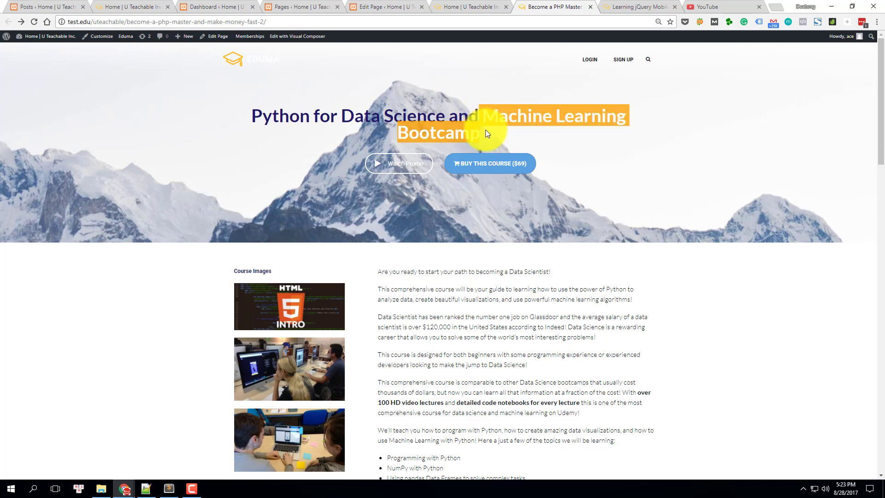
{"action": "left_click", "coordinate": [485, 129]}
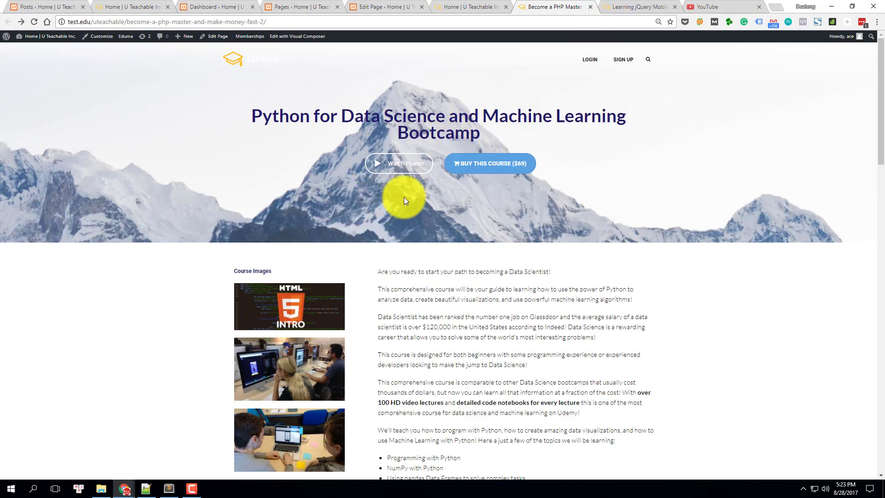
{"action": "left_click_drag", "start_coordinate": [480, 113], "coordinate": [481, 126]}
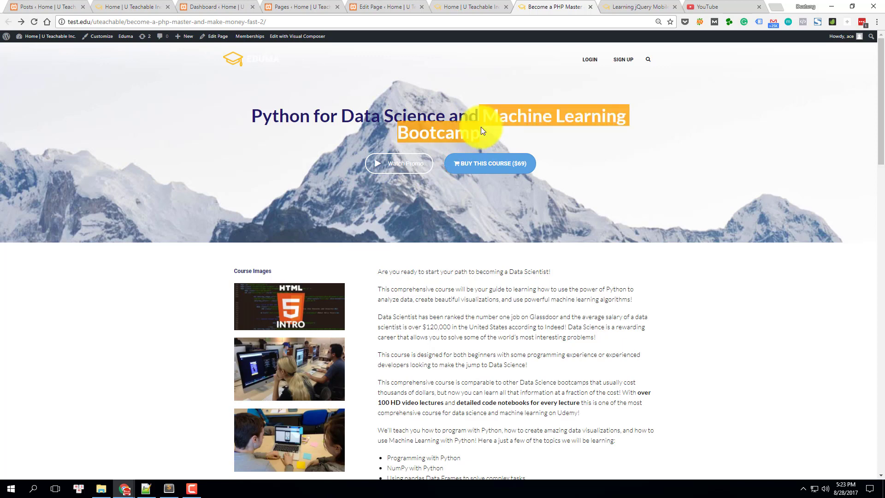
{"action": "left_click", "coordinate": [480, 126]}
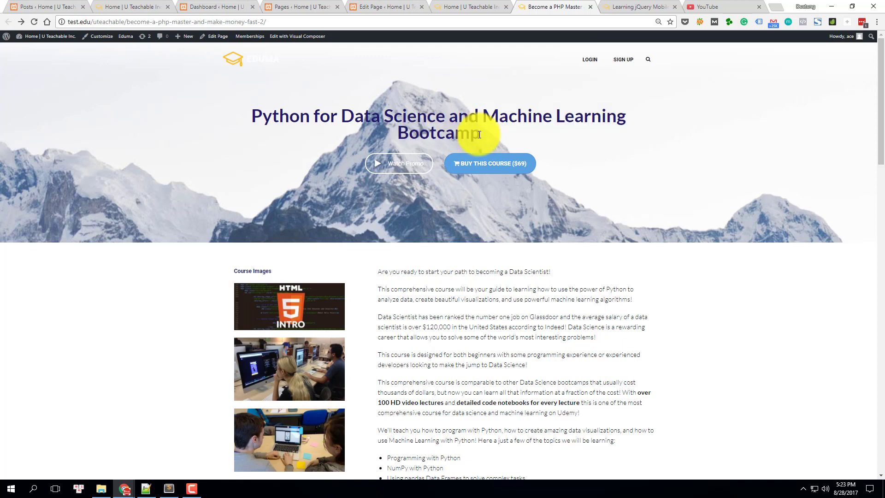
Switch to the site's home page and view the Popular Courses section.
{"action": "left_click", "coordinate": [498, 5]}
{"action": "scroll", "coordinate": [388, 276], "scroll_direction": "down", "scroll_amount": 14}
{"action": "scroll", "coordinate": [394, 280], "scroll_direction": "up", "scroll_amount": 5}
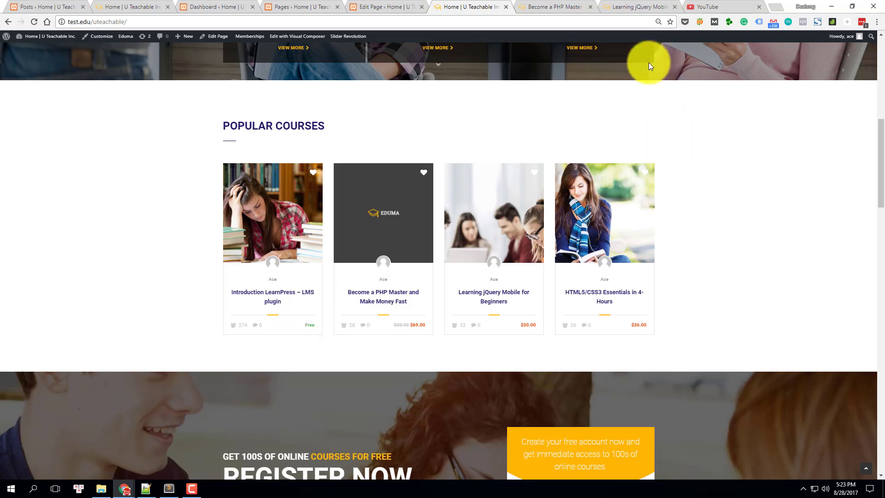
Return to the Python for Data Science landing page and inspect the wording of its heading.
{"action": "left_click", "coordinate": [557, 7]}
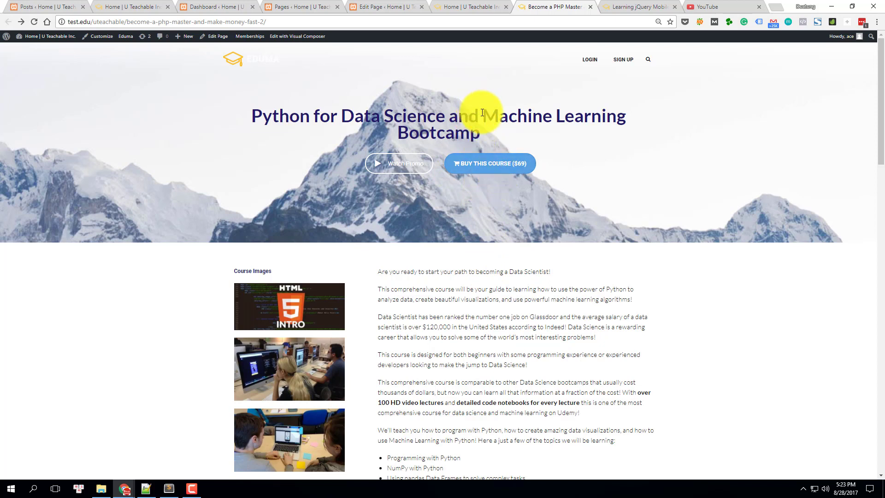
{"action": "left_click_drag", "start_coordinate": [482, 114], "coordinate": [489, 134]}
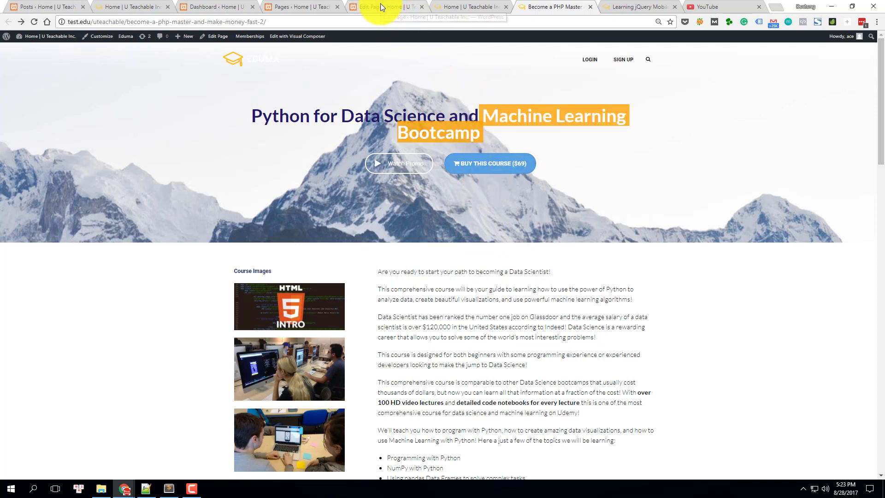
{"action": "left_click_drag", "start_coordinate": [478, 111], "coordinate": [479, 134]}
{"action": "left_click", "coordinate": [480, 132]}
{"action": "left_click", "coordinate": [481, 115]}
{"action": "left_click", "coordinate": [477, 136]}
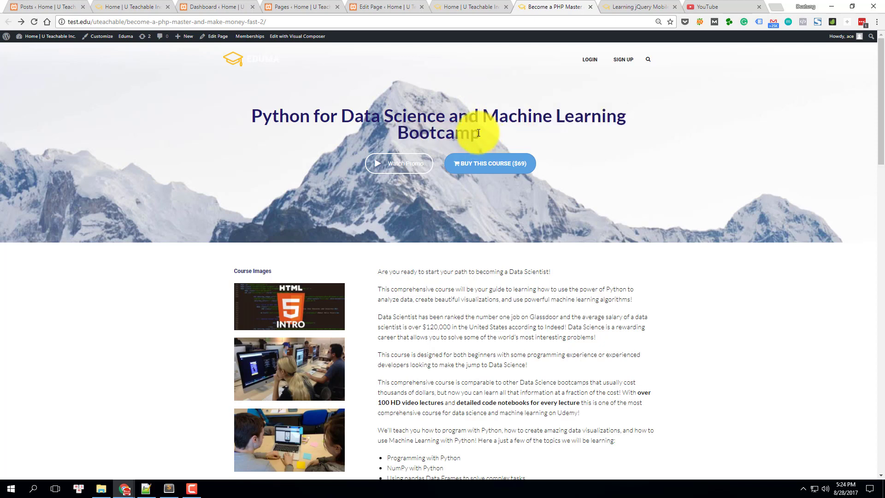
{"action": "left_click_drag", "start_coordinate": [481, 134], "coordinate": [480, 120]}
{"action": "left_click", "coordinate": [479, 120]}
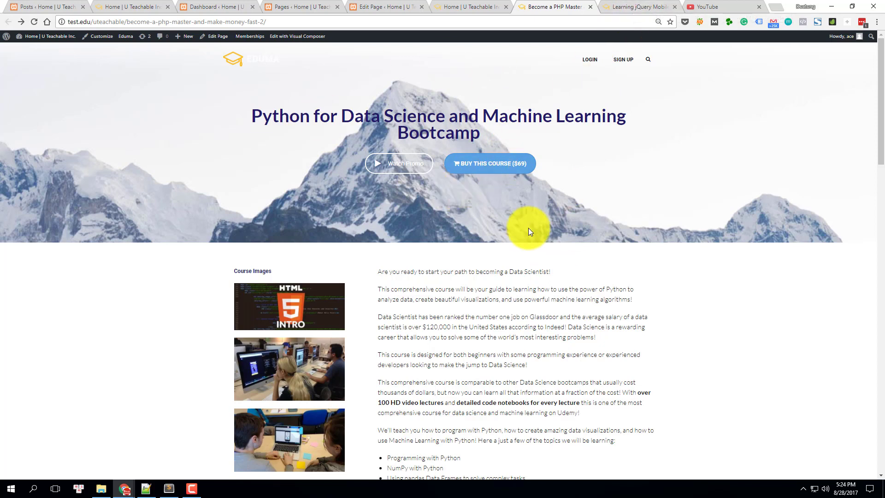
Buy the $69 course from the landing page's header and review the cart notice and billing form at checkout.
{"action": "left_click", "coordinate": [472, 166]}
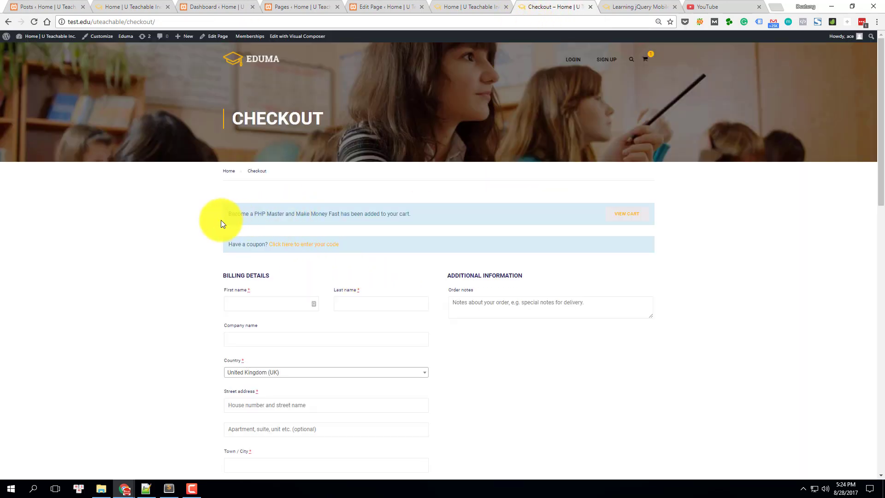
{"action": "left_click_drag", "start_coordinate": [229, 213], "coordinate": [313, 213]}
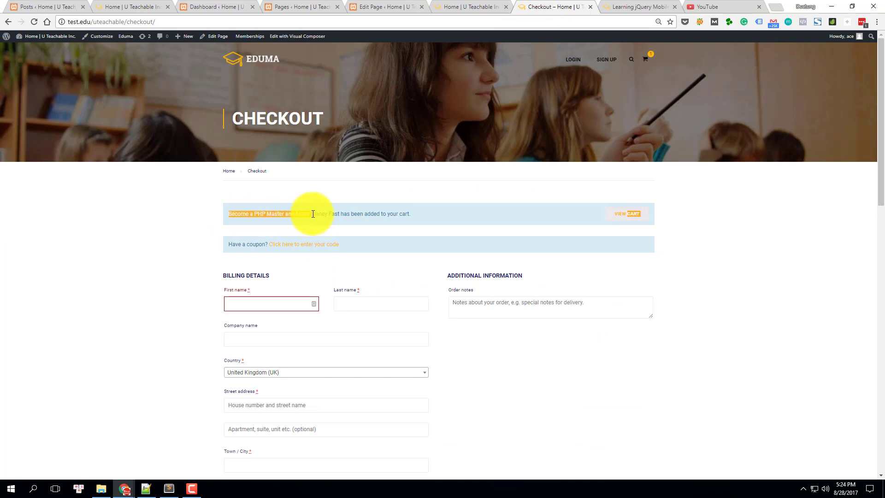
{"action": "left_click", "coordinate": [544, 219]}
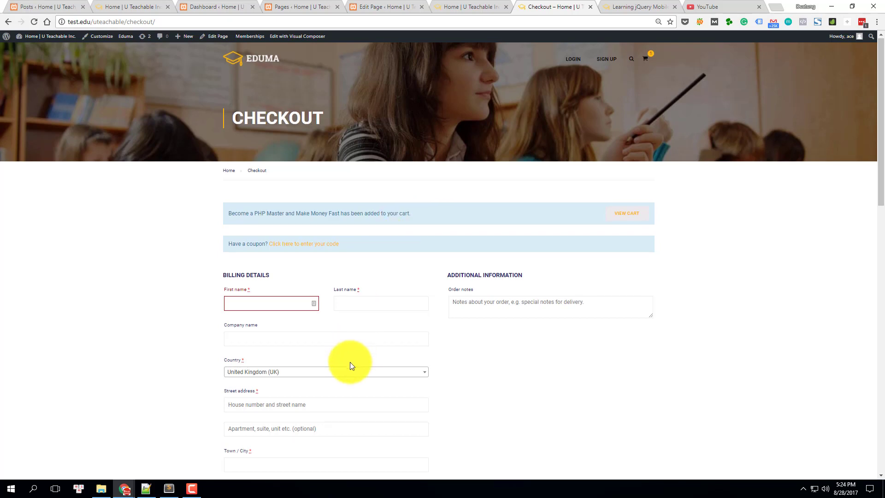
{"action": "scroll", "coordinate": [350, 365], "scroll_direction": "down", "scroll_amount": 5}
{"action": "scroll", "coordinate": [310, 99], "scroll_direction": "up", "scroll_amount": 2}
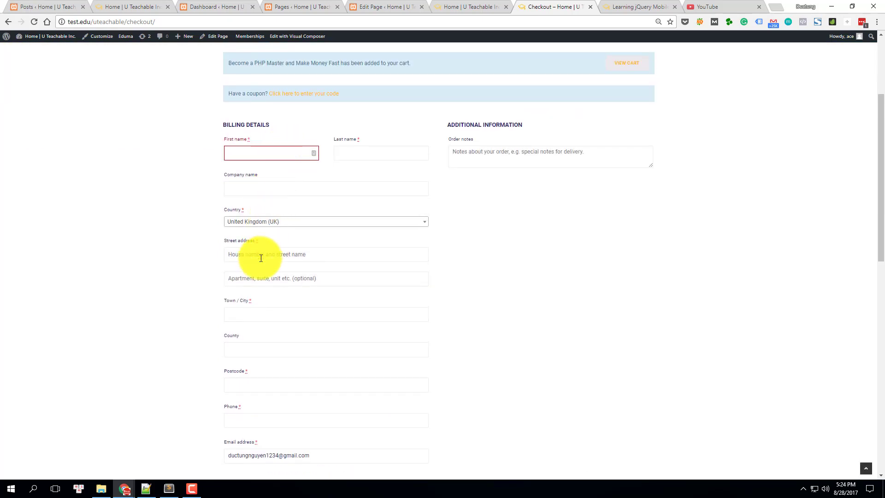
Review the order summary at checkout and try switching between the PayPal and check payment options.
{"action": "scroll", "coordinate": [292, 194], "scroll_direction": "down", "scroll_amount": 1}
{"action": "scroll", "coordinate": [369, 336], "scroll_direction": "down", "scroll_amount": 7}
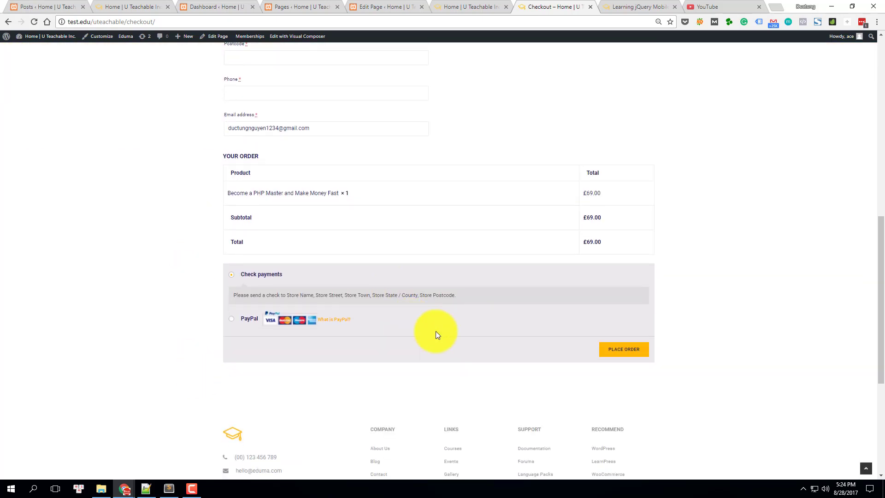
{"action": "scroll", "coordinate": [436, 330], "scroll_direction": "down", "scroll_amount": 1}
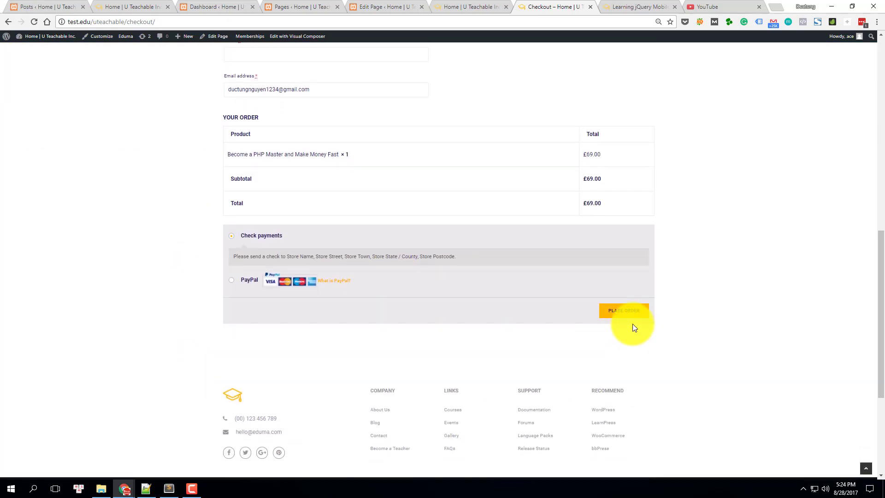
{"action": "left_click", "coordinate": [235, 282]}
{"action": "left_click", "coordinate": [232, 237]}
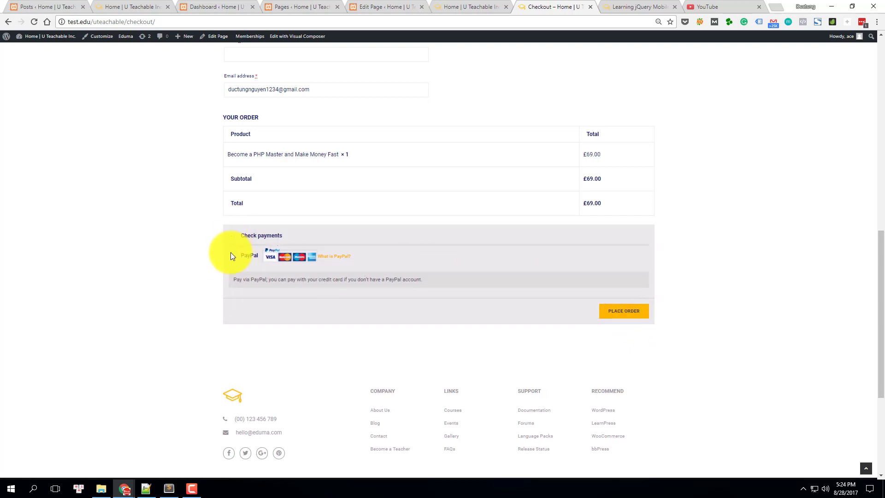
Leave the checkout and view the price and buy button on the Learning jQuery Mobile for Beginners course page.
{"action": "left_click", "coordinate": [9, 22]}
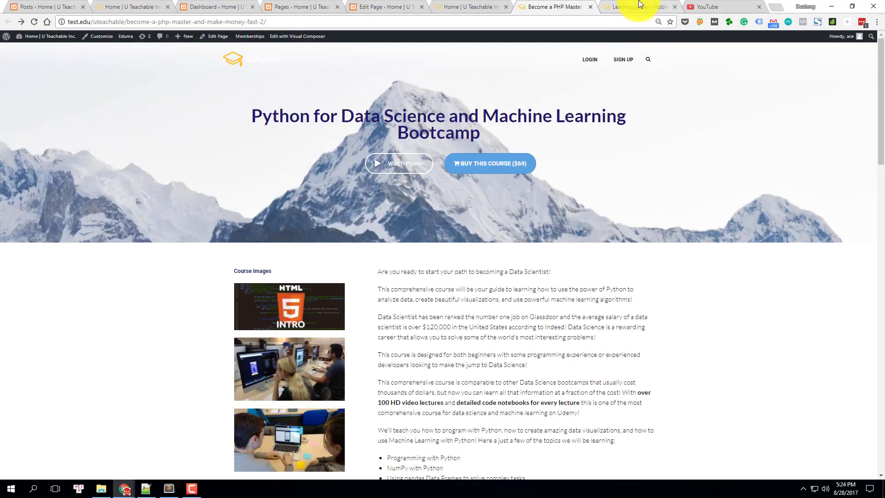
{"action": "left_click", "coordinate": [460, 6]}
{"action": "left_click", "coordinate": [616, 6]}
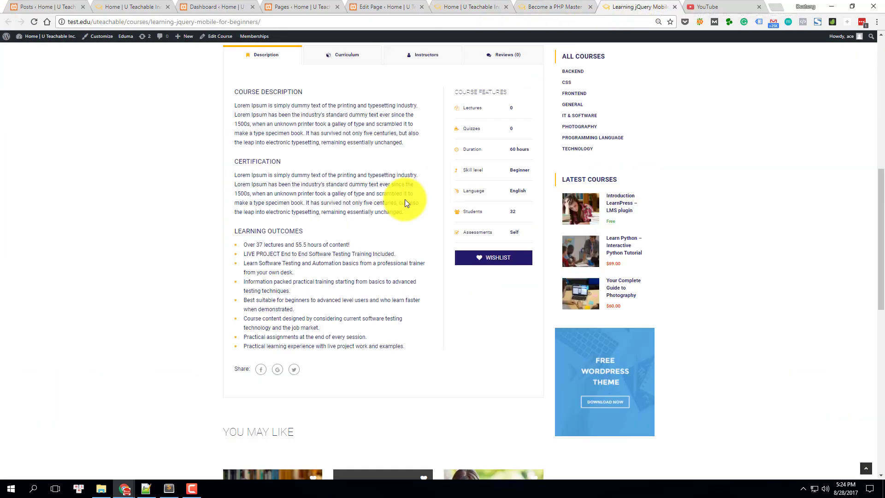
{"action": "scroll", "coordinate": [405, 203], "scroll_direction": "up", "scroll_amount": 10}
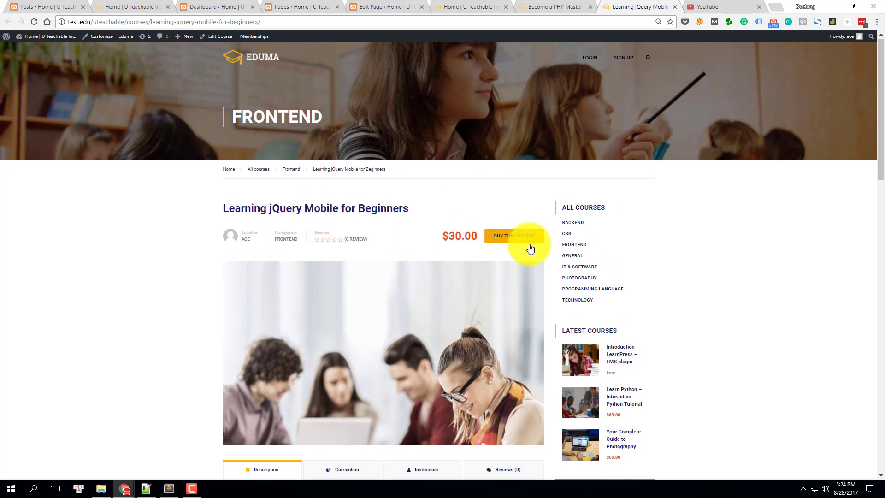
{"action": "scroll", "coordinate": [530, 248], "scroll_direction": "down", "scroll_amount": 1}
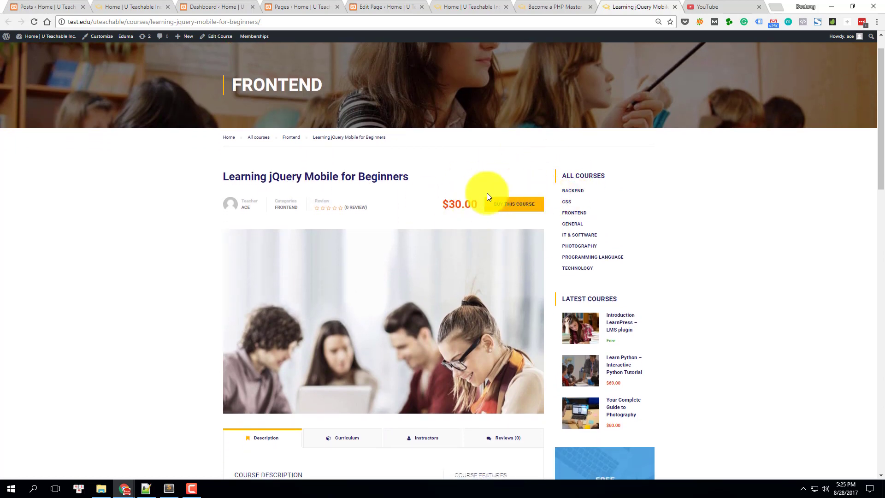
Compare the Python landing page with the default jQuery course page, viewing the landing page down to its Your Instructor section.
{"action": "left_click", "coordinate": [570, 4]}
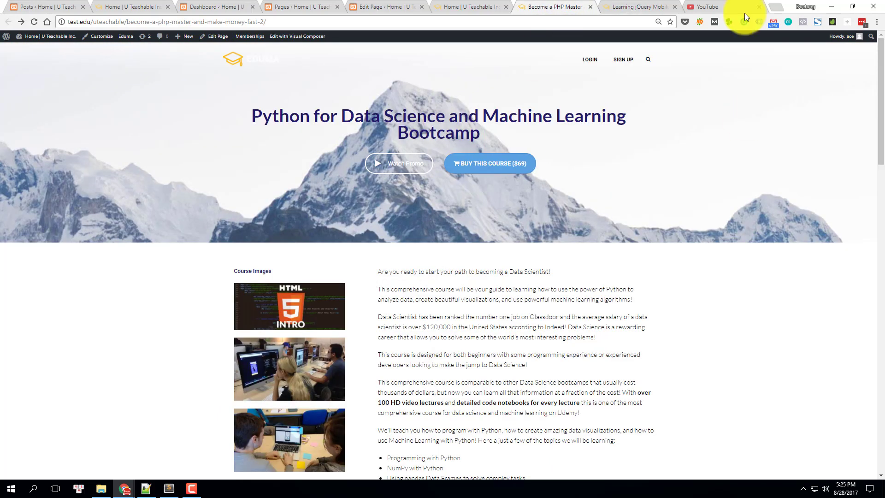
{"action": "left_click", "coordinate": [635, 7]}
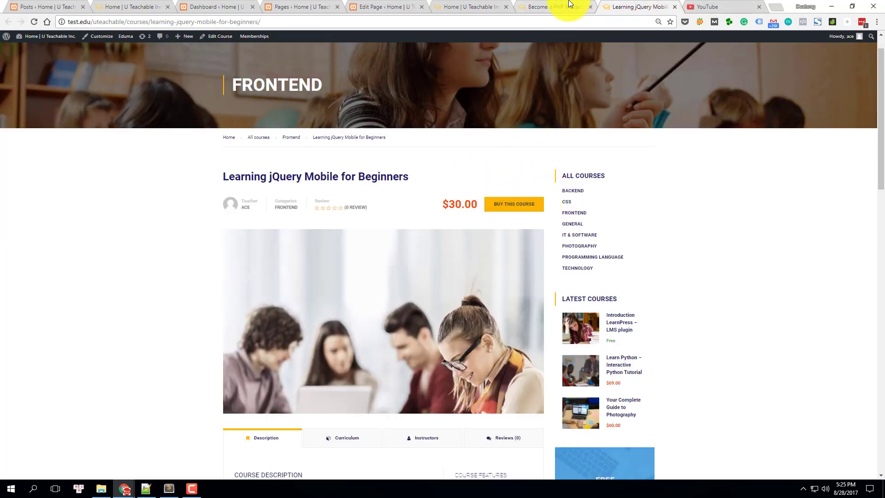
{"action": "left_click", "coordinate": [551, 5]}
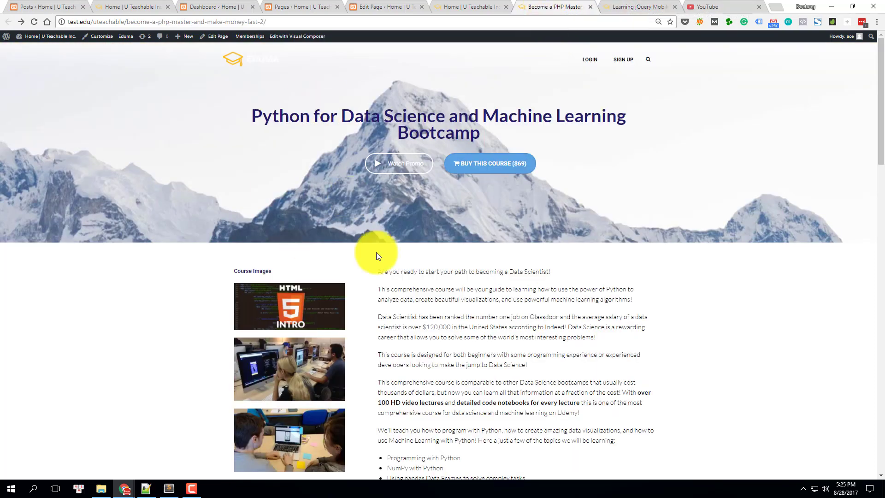
{"action": "scroll", "coordinate": [360, 314], "scroll_direction": "down", "scroll_amount": 6}
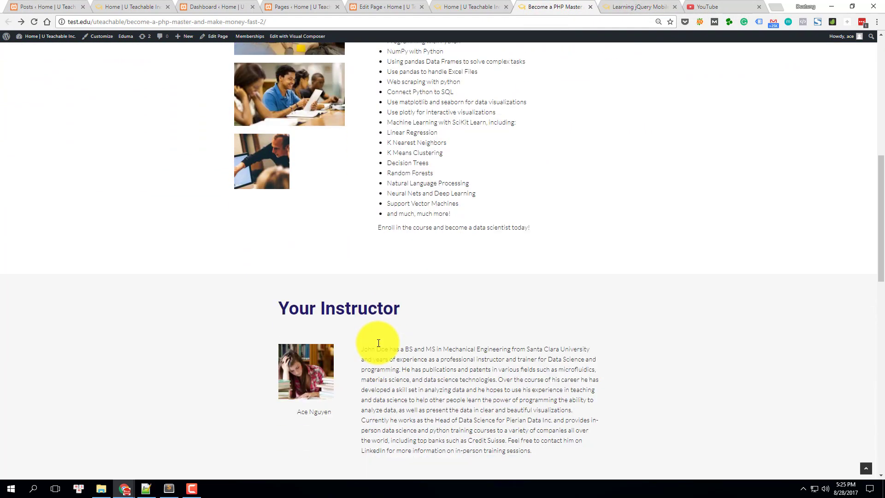
{"action": "scroll", "coordinate": [388, 339], "scroll_direction": "up", "scroll_amount": 6}
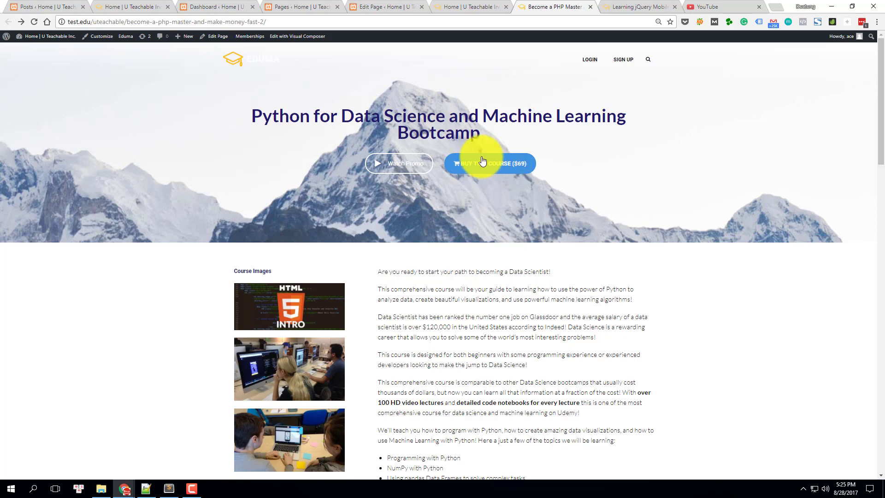
Compare the web addresses and buy buttons of the jQuery course page and the Python landing page.
{"action": "left_click", "coordinate": [567, 25]}
{"action": "left_click", "coordinate": [539, 5]}
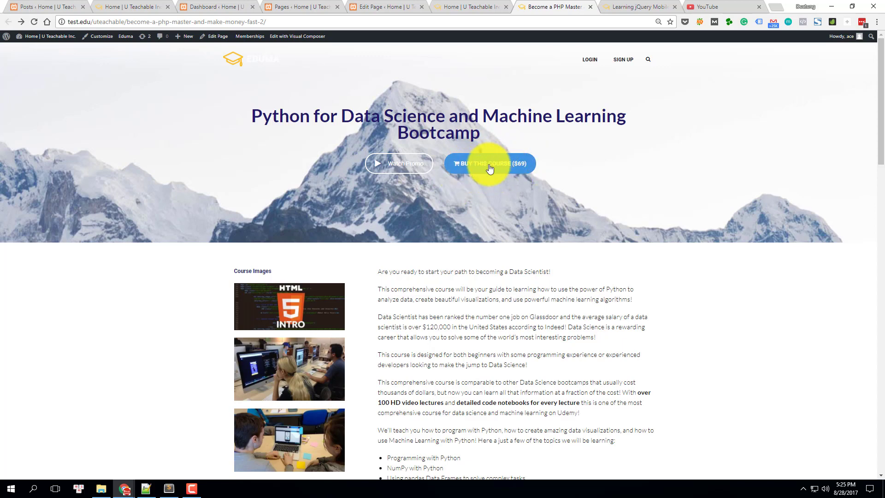
{"action": "left_click", "coordinate": [635, 7]}
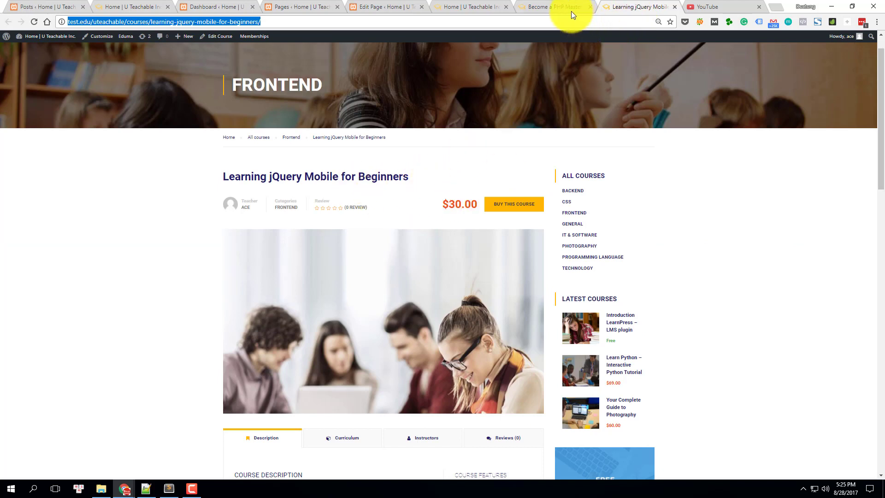
{"action": "left_click", "coordinate": [557, 5]}
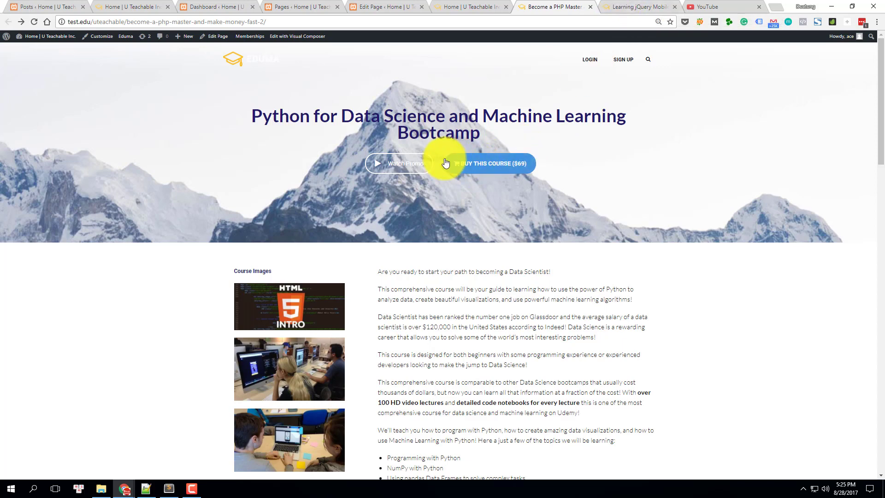
Inspect the HTML of the jQuery course's Buy This Course button and its enclosing purchase-course form, including the page's address.
{"action": "left_click", "coordinate": [640, 6]}
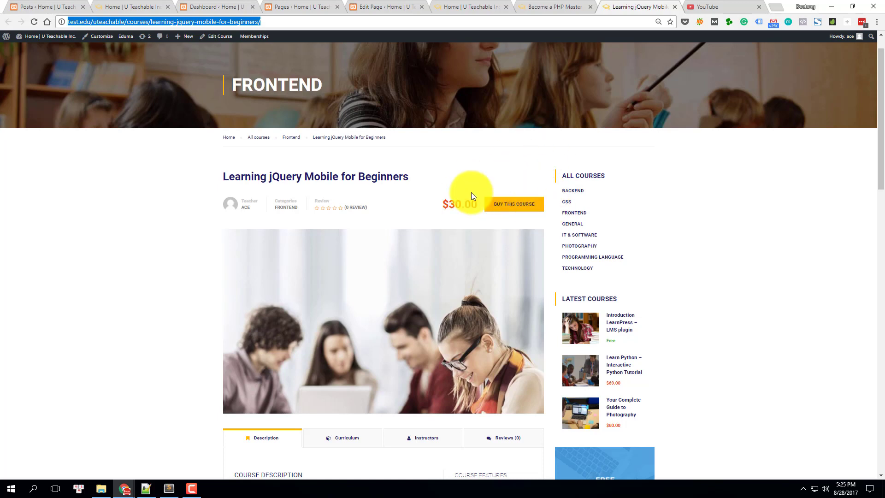
{"action": "right_click", "coordinate": [491, 207]}
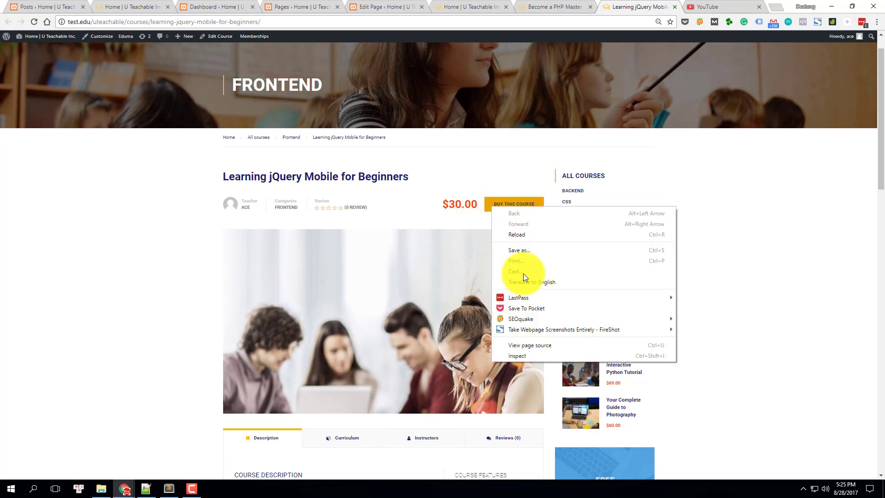
{"action": "left_click", "coordinate": [517, 356]}
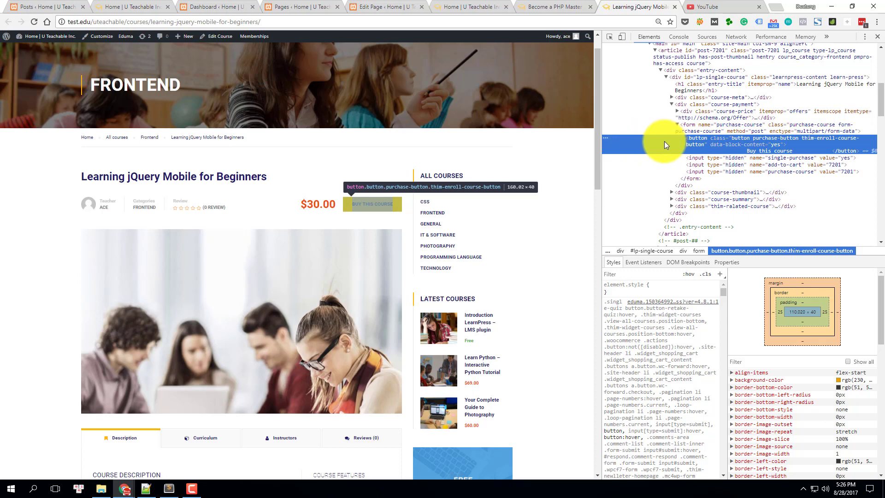
{"action": "left_click", "coordinate": [710, 132]}
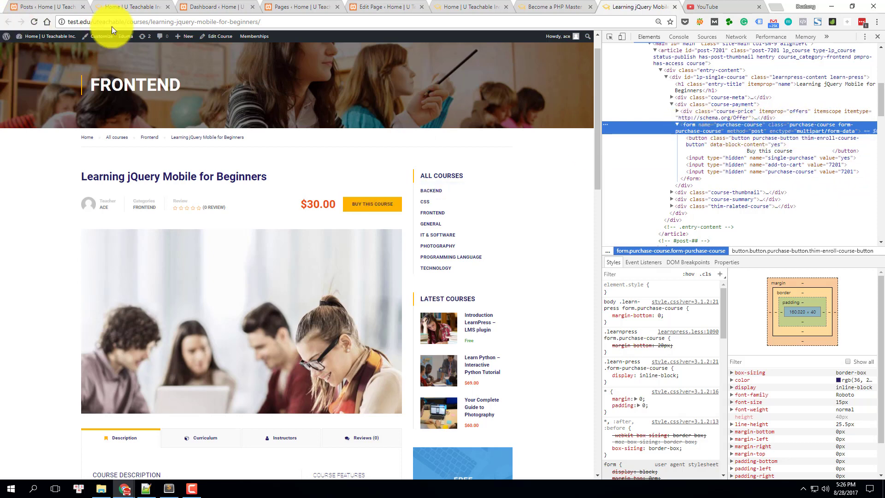
{"action": "left_click", "coordinate": [68, 21]}
{"action": "left_click", "coordinate": [168, 22]}
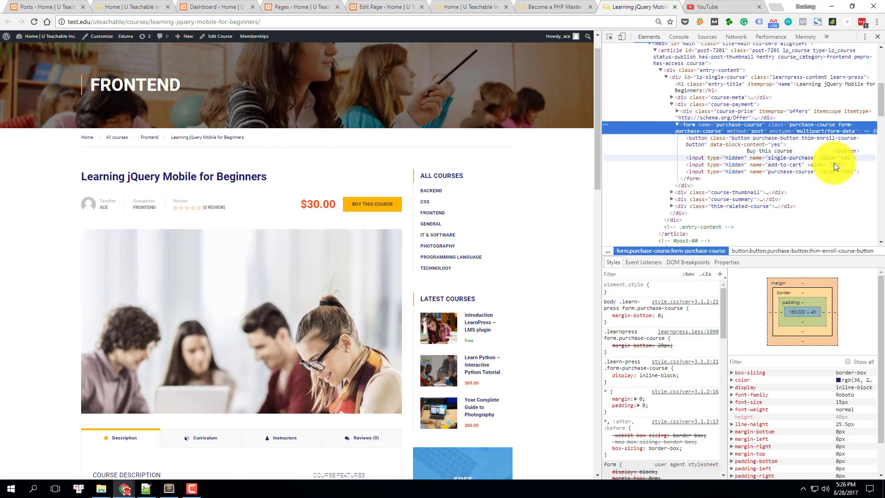
Copy the full HTML of the purchase-course form without changing the page's code.
{"action": "right_click", "coordinate": [757, 135]}
{"action": "left_click", "coordinate": [776, 149]}
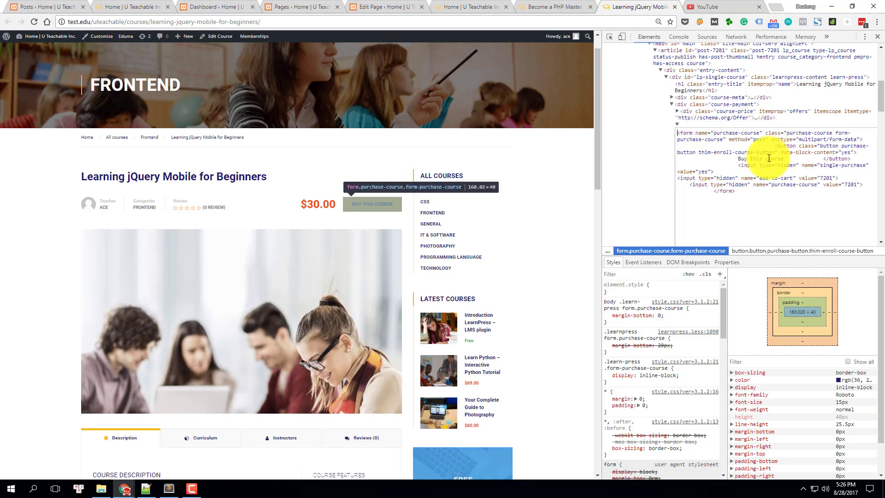
{"action": "left_click_drag", "start_coordinate": [747, 191], "coordinate": [651, 135]}
{"action": "key", "text": "ctrl+c"}
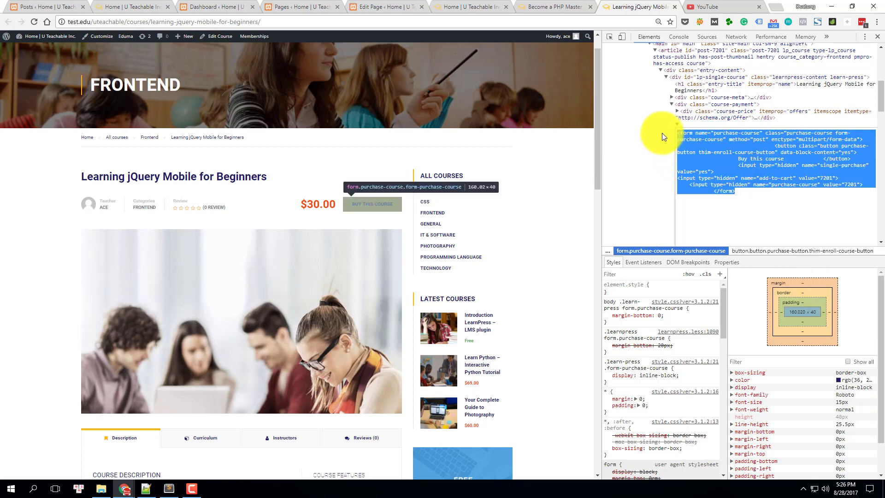
{"action": "key", "text": "Escape"}
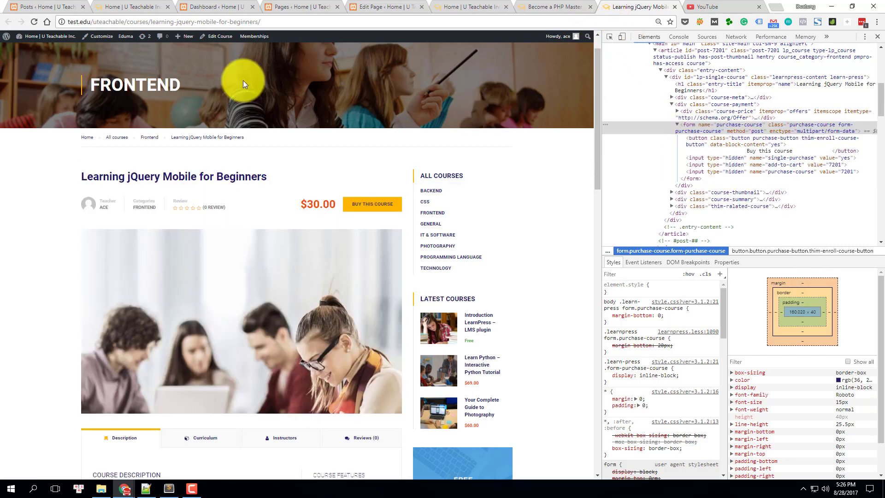
Create a new page in a separate browser tab and switch it to the Visual Composer backend editor.
{"action": "mouse_move", "coordinate": [185, 46]}
{"action": "middle_click", "coordinate": [190, 73]}
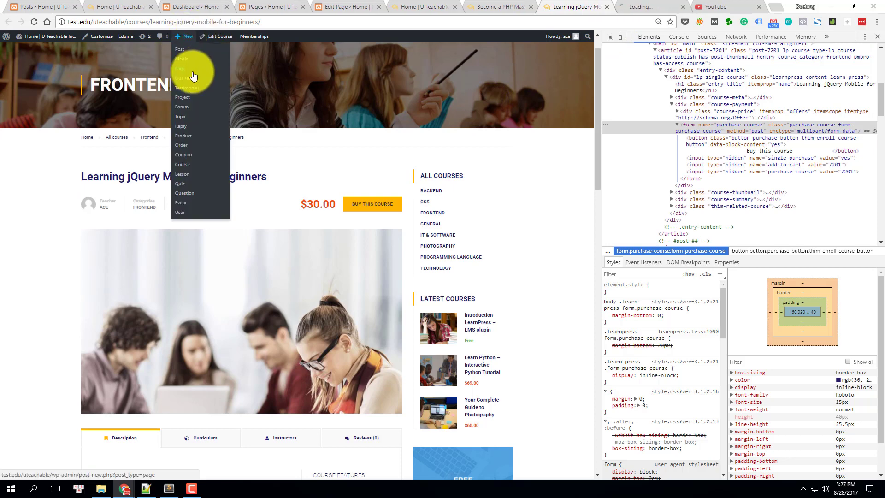
{"action": "left_click", "coordinate": [640, 4]}
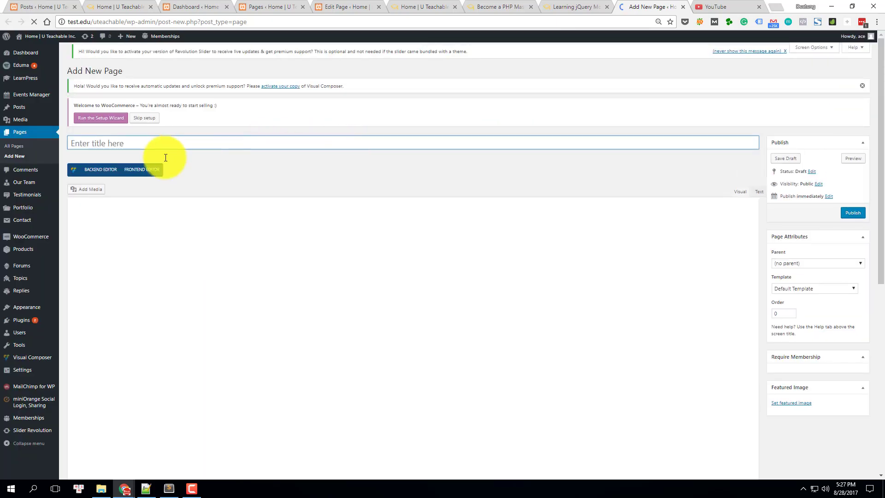
{"action": "left_click", "coordinate": [92, 170]}
{"action": "left_click", "coordinate": [575, 7]}
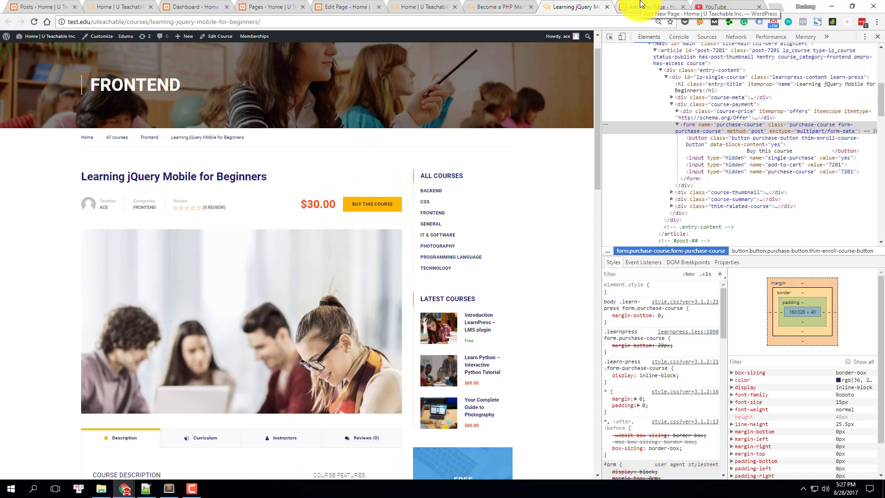
{"action": "left_click", "coordinate": [648, 6]}
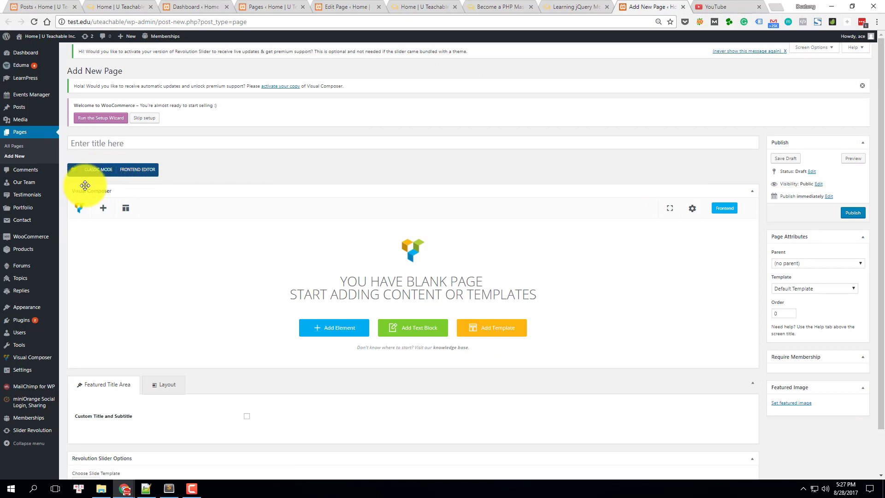
Search the page elements for "html" and add a Raw HTML element to the blank page.
{"action": "left_click", "coordinate": [335, 333]}
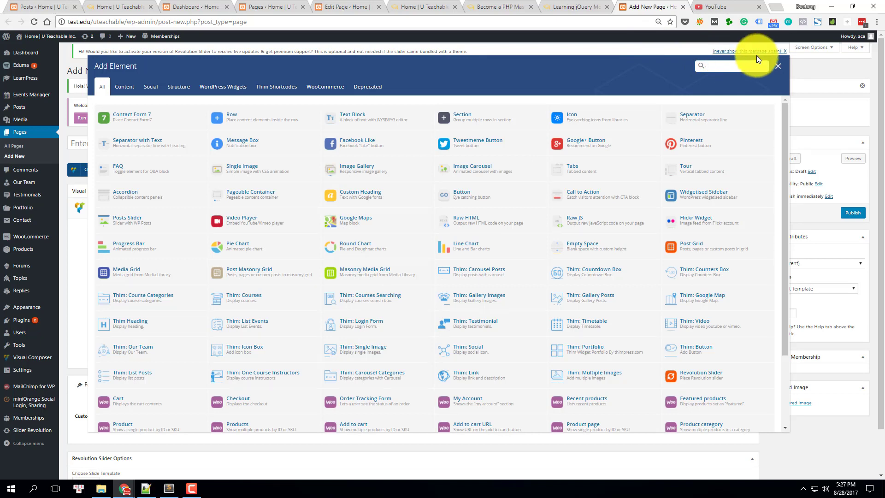
{"action": "type", "text": "htem"}
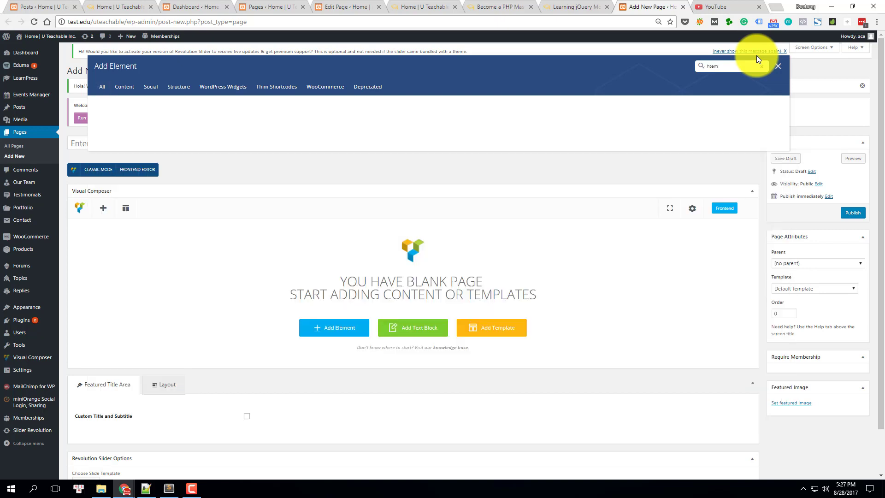
{"action": "key", "text": "BackSpace"}
{"action": "key", "text": "BackSpace"}
{"action": "type", "text": "ml"}
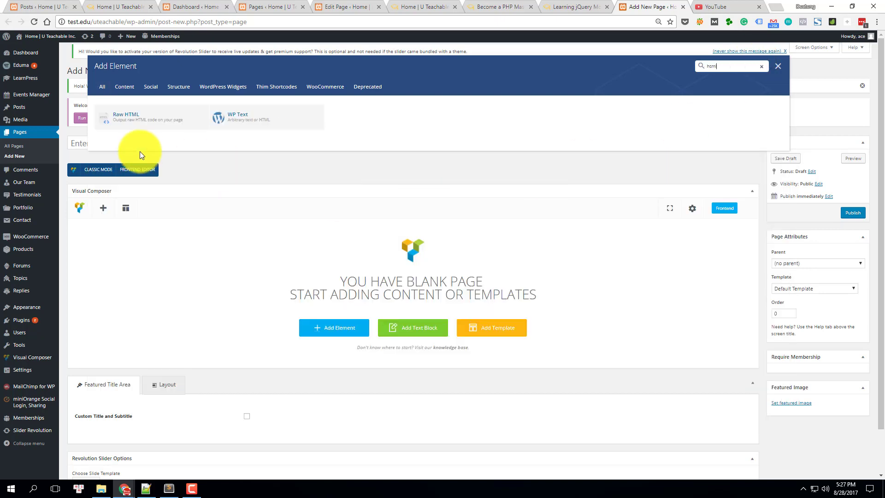
{"action": "left_click", "coordinate": [146, 115]}
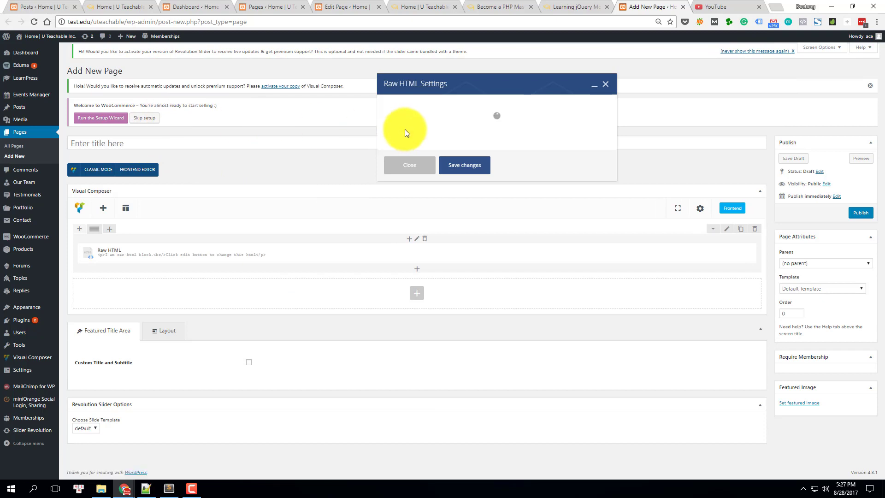
Replace the Raw HTML element's placeholder content with the copied purchase-course form code.
{"action": "left_click", "coordinate": [453, 172]}
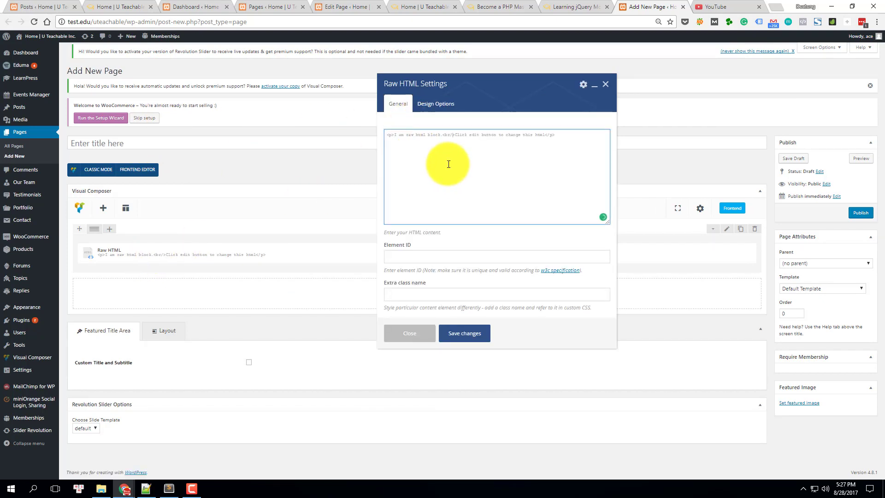
{"action": "key", "text": "ctrl+a"}
{"action": "key", "text": "BackSpace"}
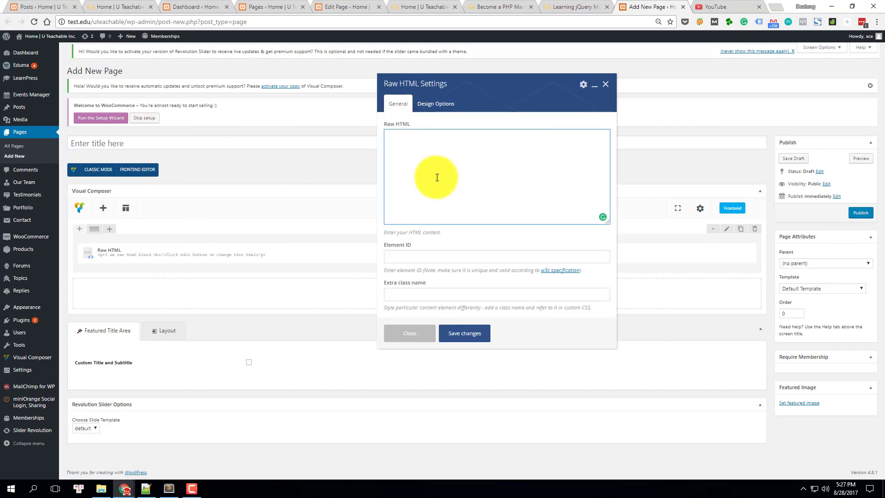
{"action": "key", "text": "ctrl+v"}
Remove the excess whitespace around the button tag and its "Buy this course" text, putting the closing button tag on its own line.
{"action": "left_click_drag", "start_coordinate": [543, 146], "coordinate": [387, 144]}
{"action": "key", "text": "BackSpace"}
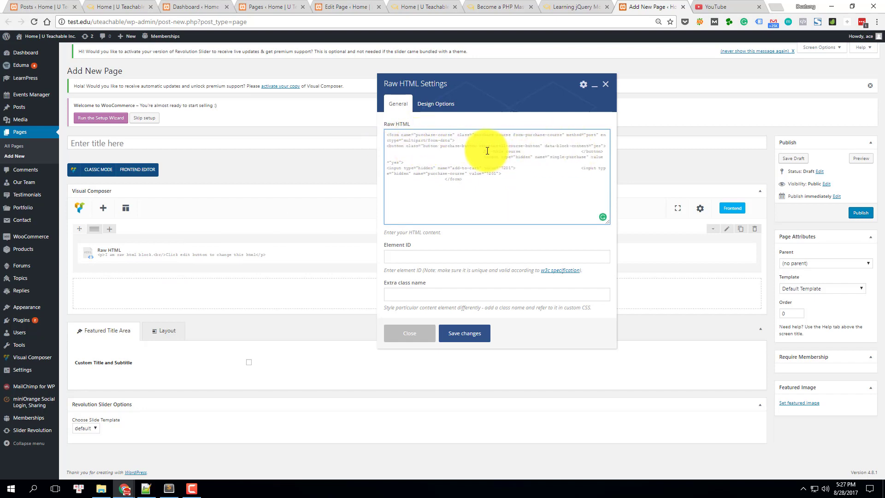
{"action": "left_click_drag", "start_coordinate": [484, 151], "coordinate": [382, 152]}
{"action": "key", "text": "BackSpace"}
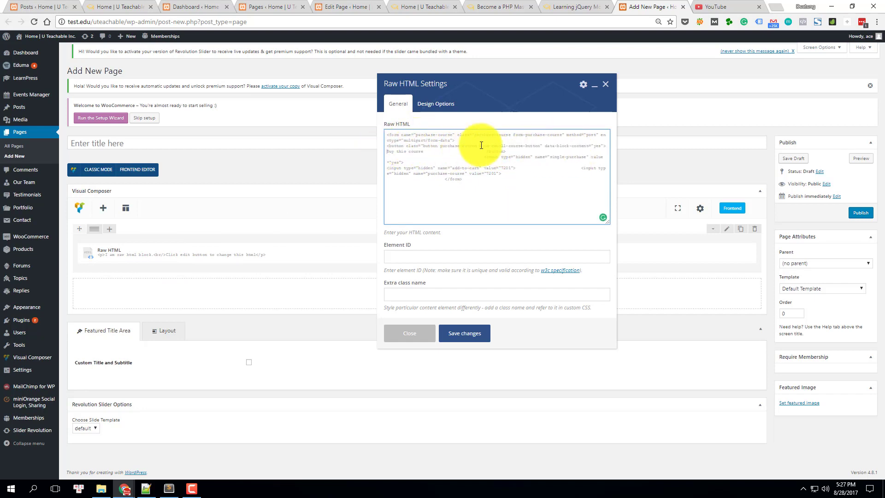
{"action": "left_click_drag", "start_coordinate": [481, 152], "coordinate": [426, 153]}
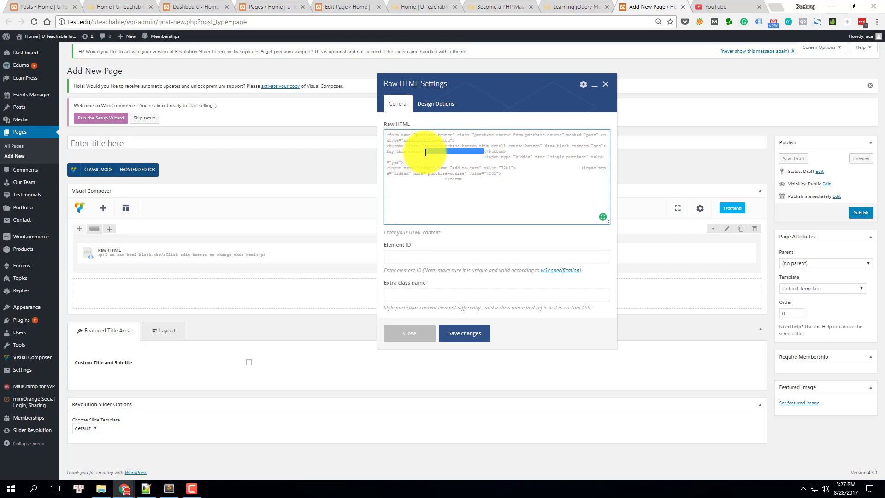
{"action": "key", "text": "Return"}
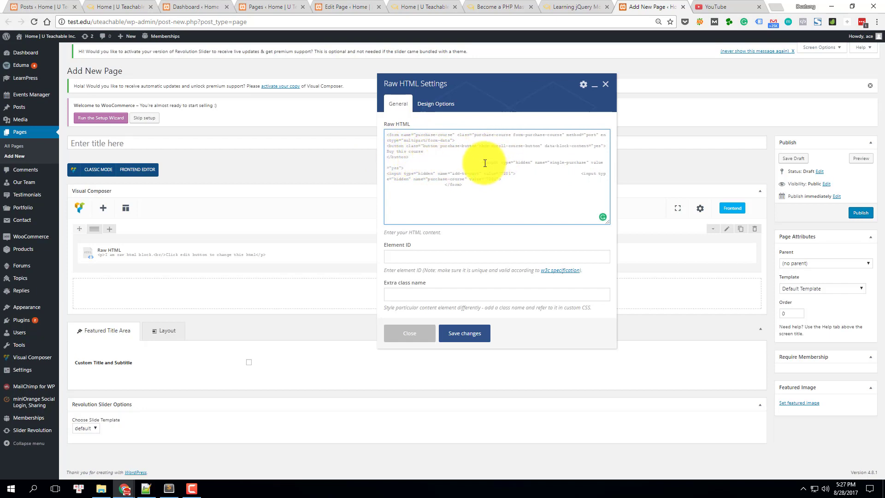
Tidy the rest of the form code so each hidden input and the closing form tag starts on its own line without indentation.
{"action": "left_click_drag", "start_coordinate": [484, 162], "coordinate": [391, 159]}
{"action": "key", "text": "BackSpace"}
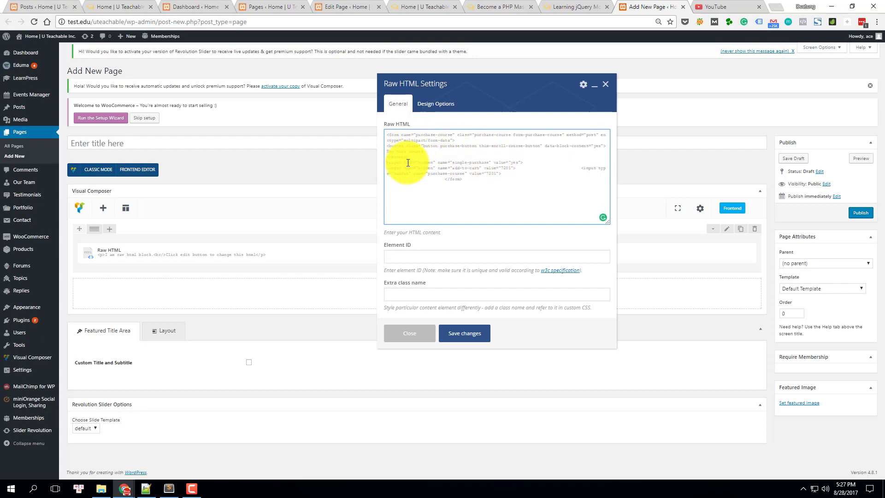
{"action": "left_click", "coordinate": [579, 167]}
{"action": "key", "text": "Return"}
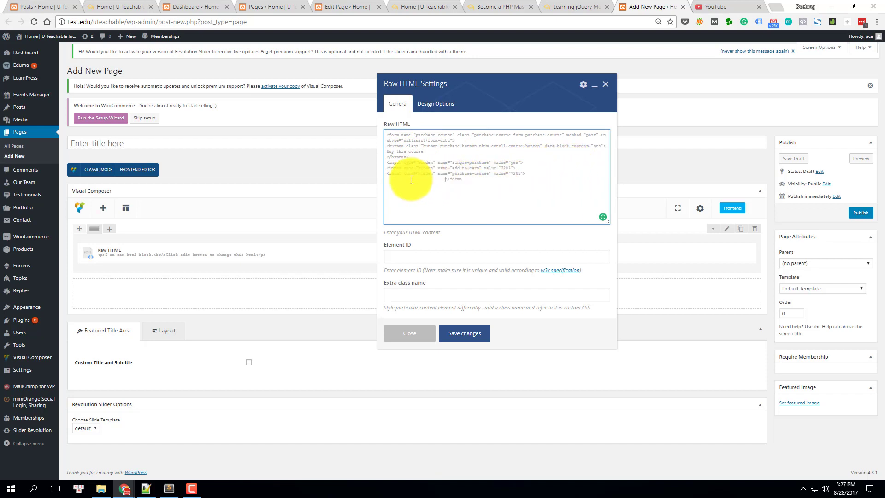
{"action": "left_click_drag", "start_coordinate": [445, 179], "coordinate": [375, 181]}
{"action": "key", "text": "BackSpace"}
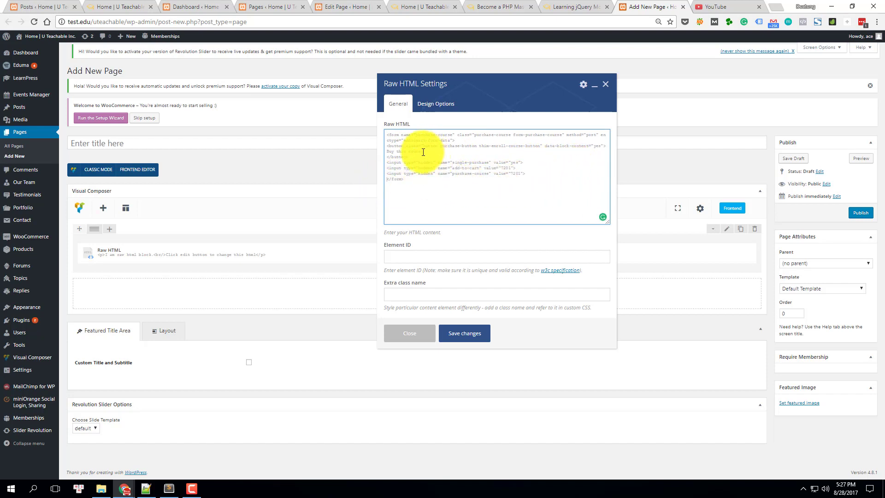
Add an action attribute to the opening form tag, using the URL copied from the default Learning jQuery Mobile for Beginners course page.
{"action": "triple_click", "coordinate": [385, 135]}
{"action": "left_click", "coordinate": [406, 136]}
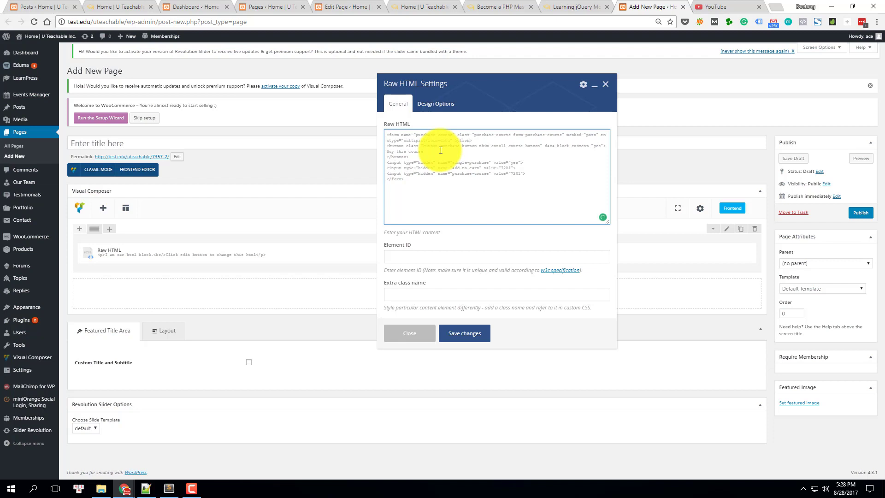
{"action": "left_click", "coordinate": [563, 7]}
{"action": "left_click", "coordinate": [534, 26]}
{"action": "key", "text": "ctrl+c"}
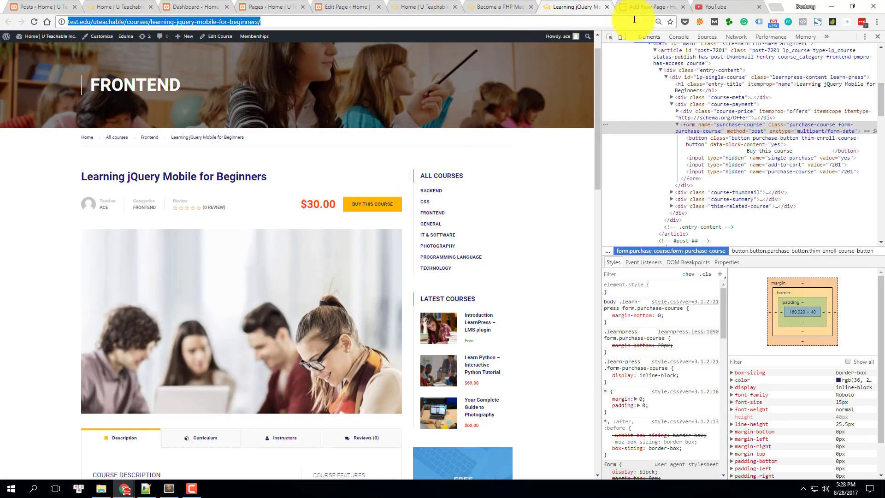
{"action": "left_click", "coordinate": [627, 7]}
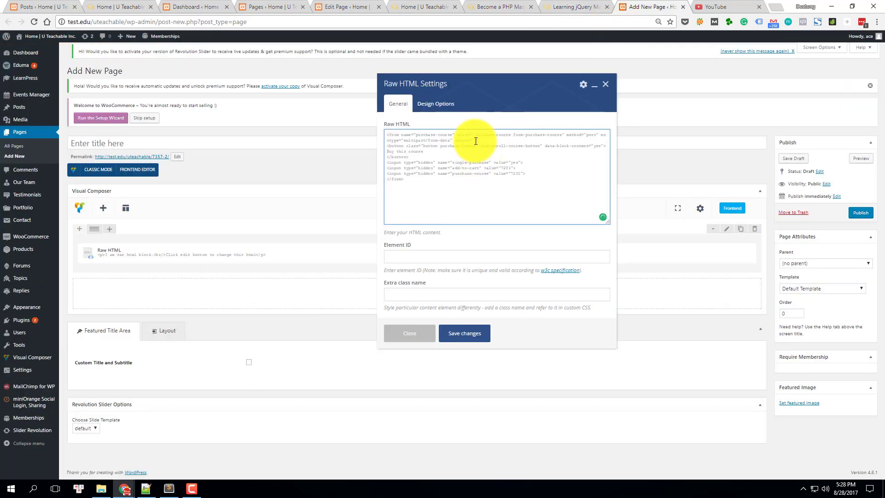
{"action": "key", "text": "ctrl+v"}
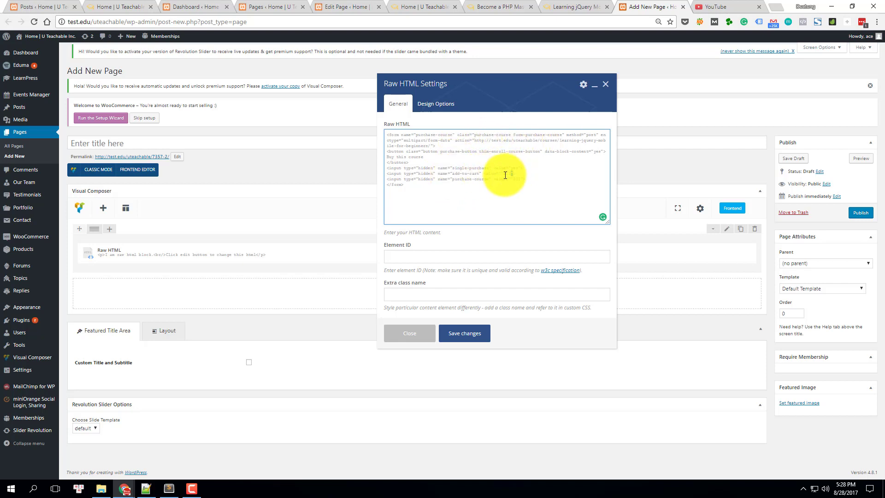
Check the hidden single-purchase and add-to-cart inputs and save the Raw HTML element's settings.
{"action": "left_click_drag", "start_coordinate": [509, 174], "coordinate": [454, 174]}
{"action": "triple_click", "coordinate": [516, 167]}
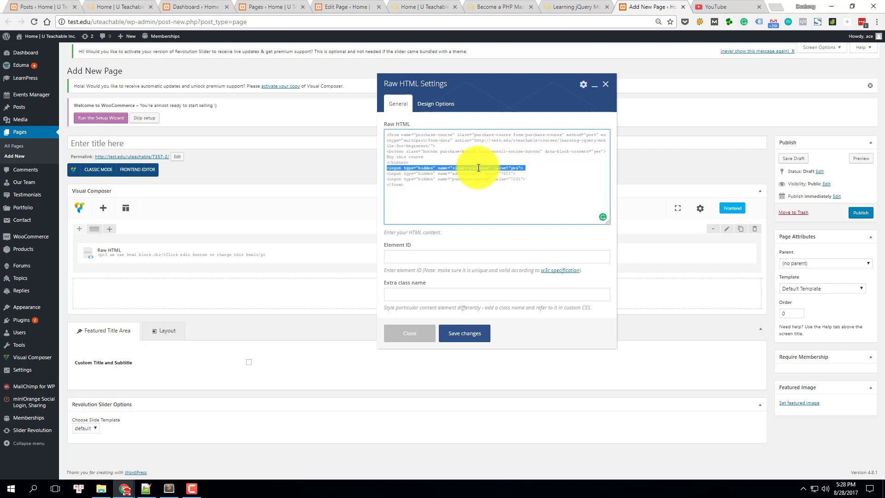
{"action": "left_click", "coordinate": [448, 168]}
{"action": "left_click", "coordinate": [464, 333]}
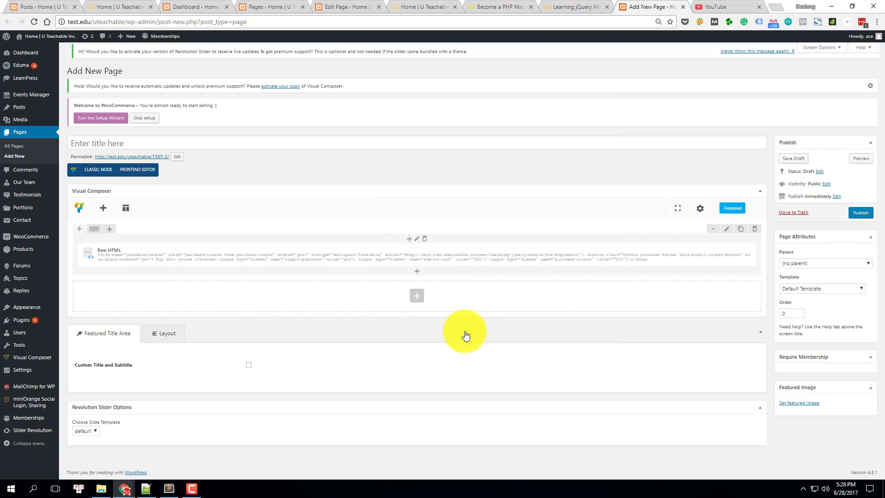
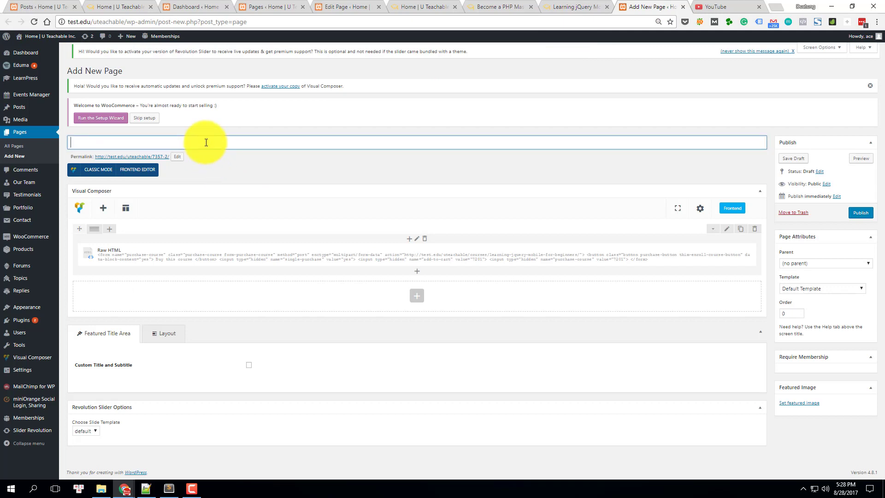
Title the page "Learning jQuery Mobile for Beginners" and set its permalink slug from the same text.
{"action": "type", "text": "Learning jQuery Mobile for Beginners"}
{"action": "left_click", "coordinate": [177, 157]}
{"action": "type", "text": "Learning jQuery Mobile for Beginners"}
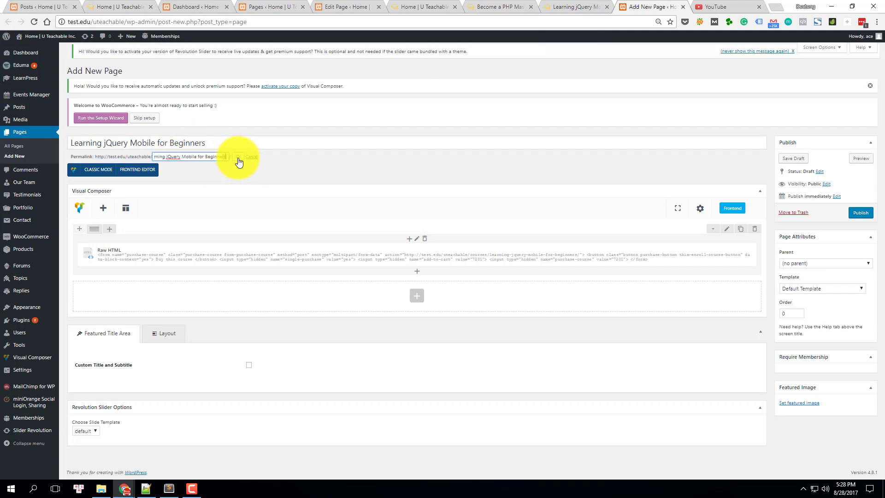
{"action": "left_click", "coordinate": [237, 159]}
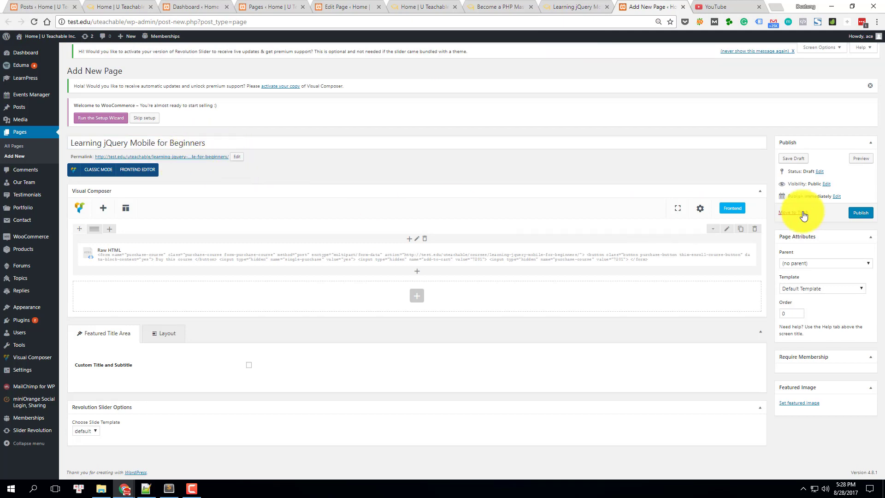
Publish the page and open the live version in a separate browser tab to check its title and buy button.
{"action": "left_click", "coordinate": [859, 213]}
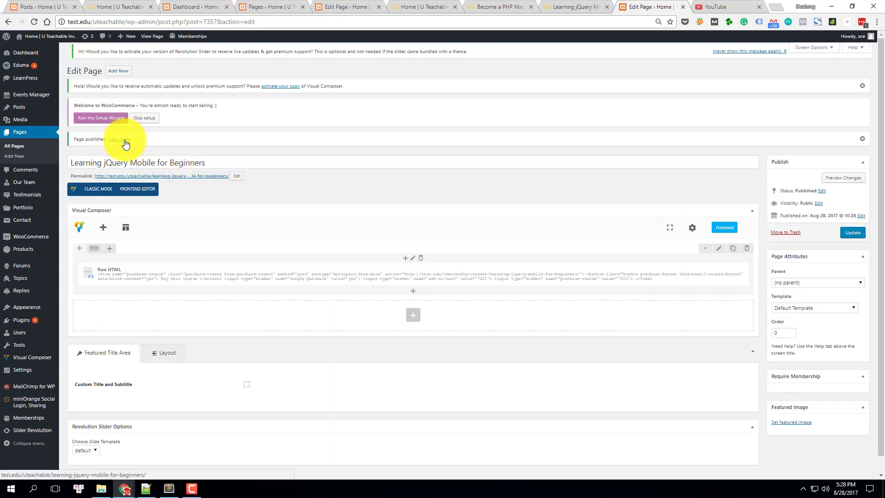
{"action": "left_click", "coordinate": [125, 145]}
{"action": "left_click", "coordinate": [667, 4]}
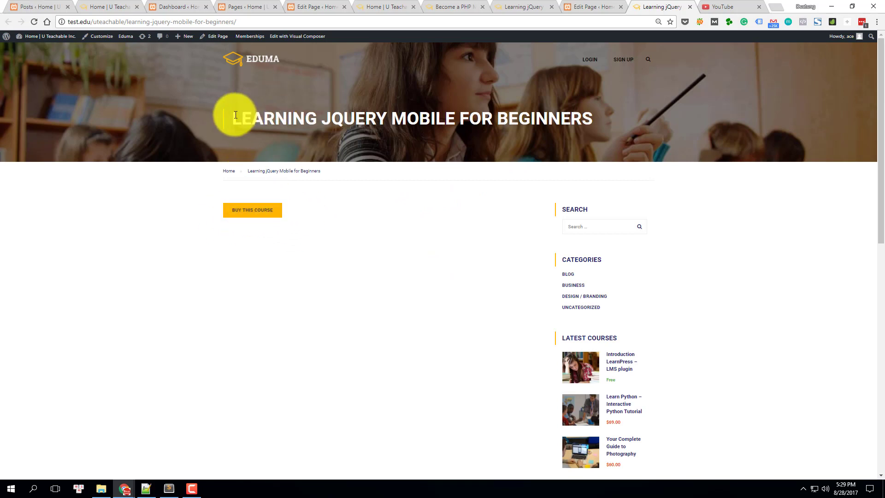
{"action": "mouse_move", "coordinate": [244, 117]}
{"action": "left_mouse_down"}
{"action": "mouse_move", "coordinate": [602, 123]}
{"action": "mouse_move", "coordinate": [259, 121]}
{"action": "left_mouse_up"}
{"action": "left_click", "coordinate": [608, 122]}
{"action": "left_click", "coordinate": [266, 192]}
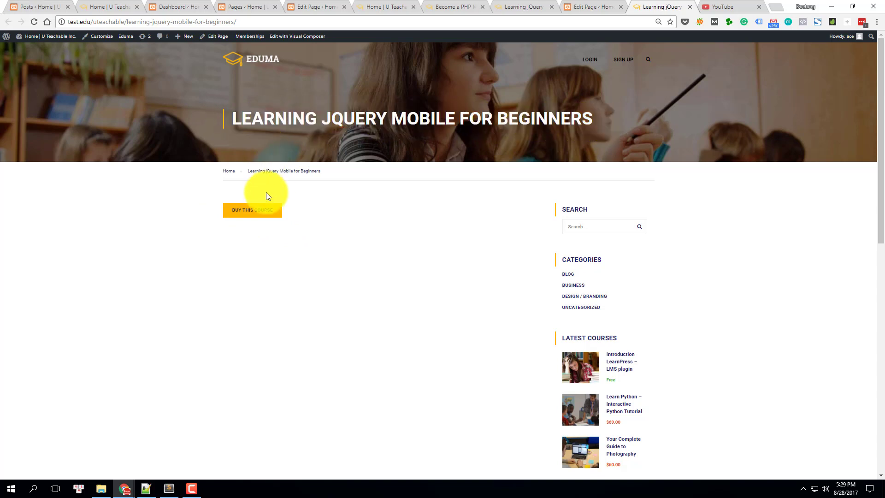
Inspect the "Buy this course" button's code on the live page and examine the form's action URL without changing it.
{"action": "right_click", "coordinate": [253, 221]}
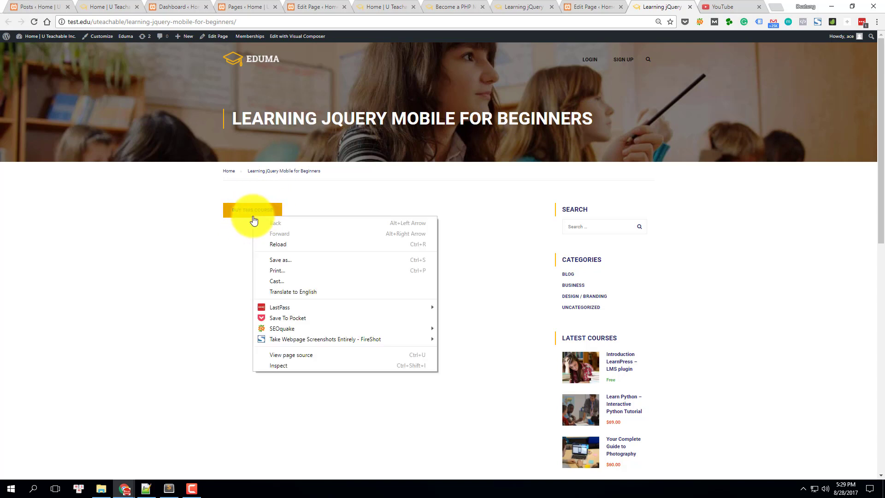
{"action": "left_click", "coordinate": [283, 364]}
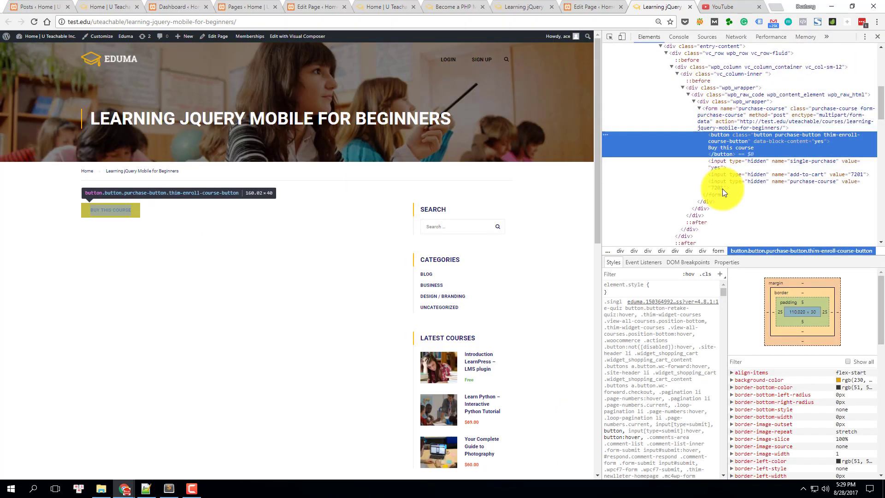
{"action": "left_click", "coordinate": [732, 118]}
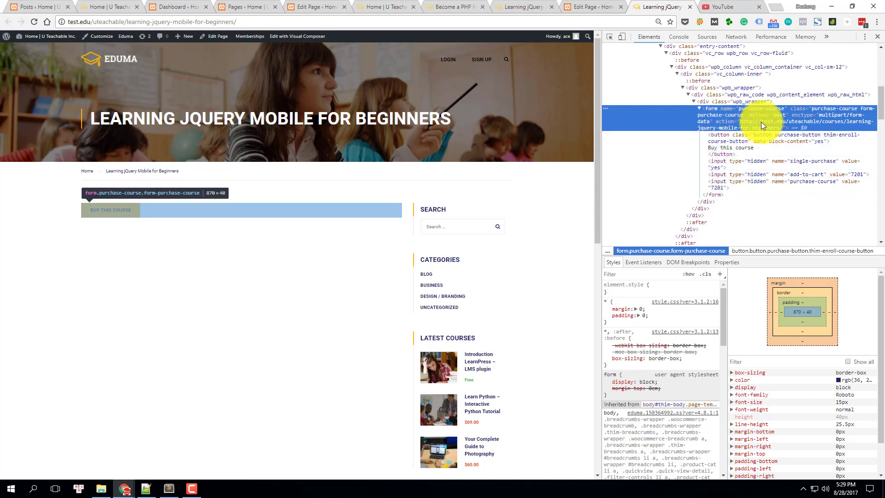
{"action": "double_click", "coordinate": [723, 120]}
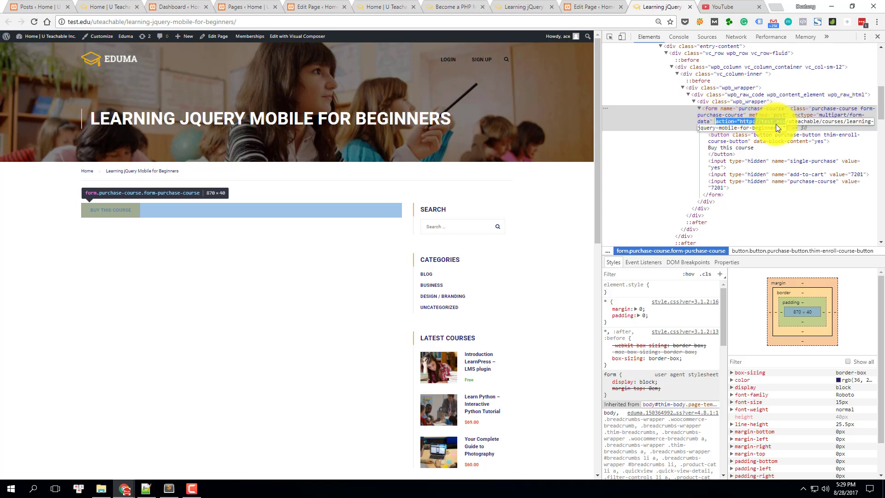
{"action": "left_click", "coordinate": [747, 122]}
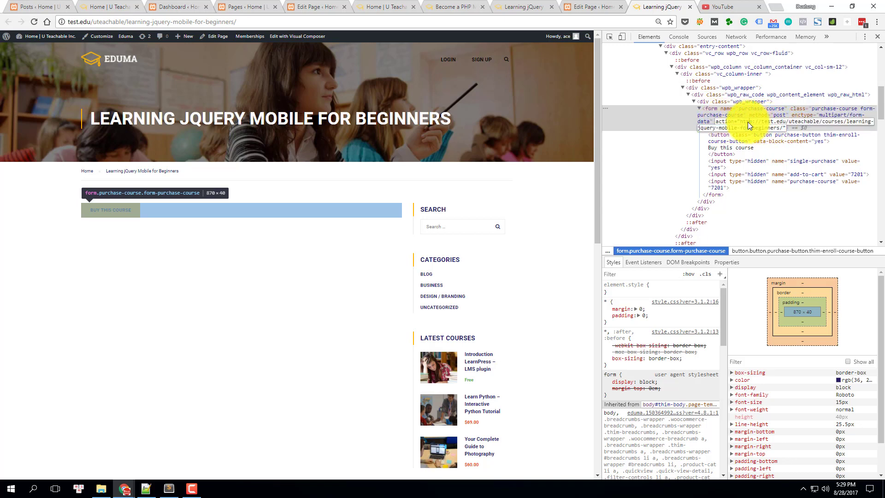
{"action": "key", "text": "Return"}
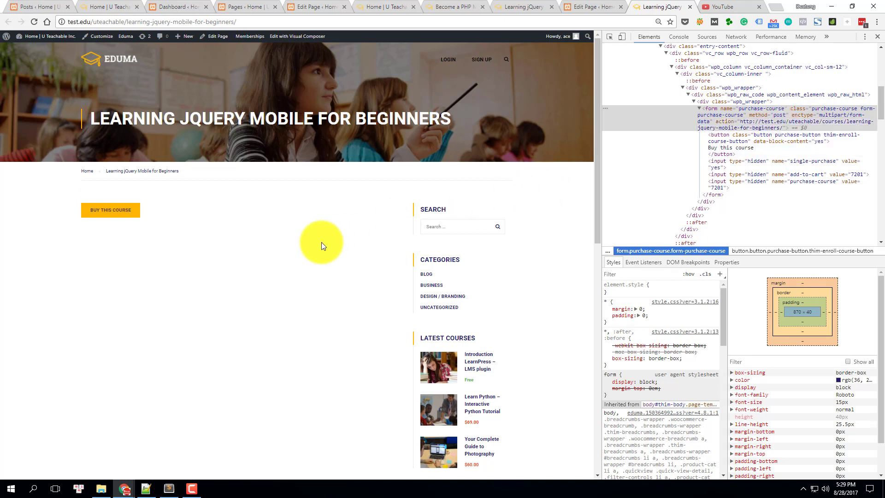
Test the custom page's "Buy this course" button and examine the cart message on the checkout page.
{"action": "left_click", "coordinate": [123, 218]}
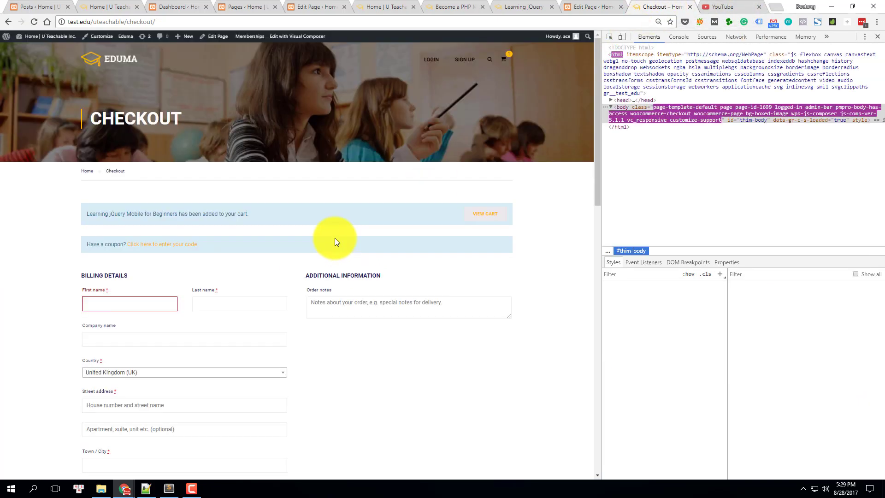
{"action": "left_click_drag", "start_coordinate": [88, 213], "coordinate": [182, 220]}
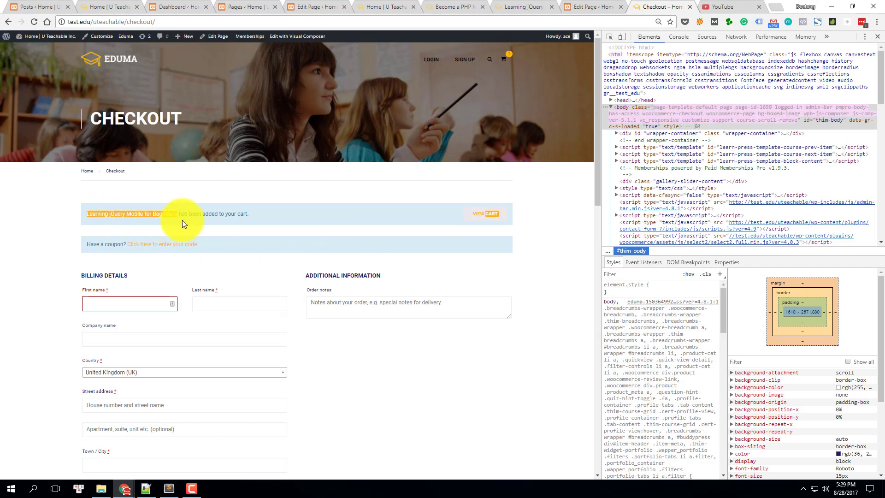
{"action": "left_click", "coordinate": [91, 214]}
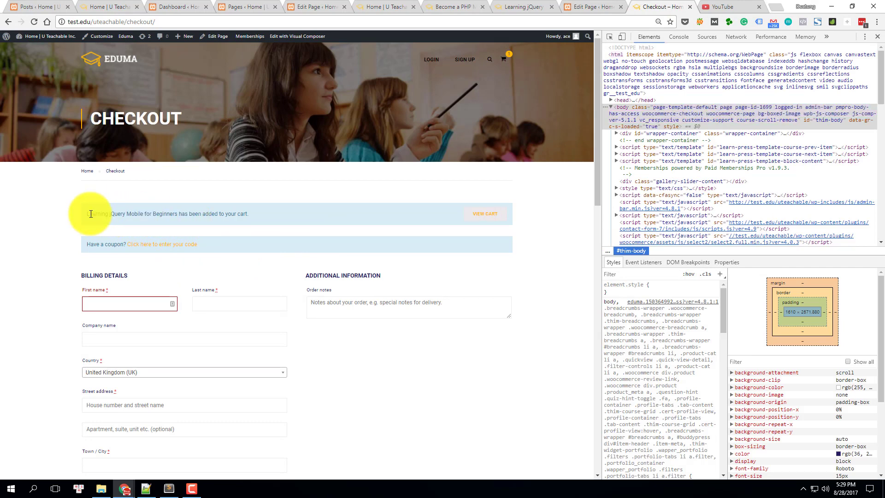
{"action": "left_click_drag", "start_coordinate": [91, 213], "coordinate": [246, 214]}
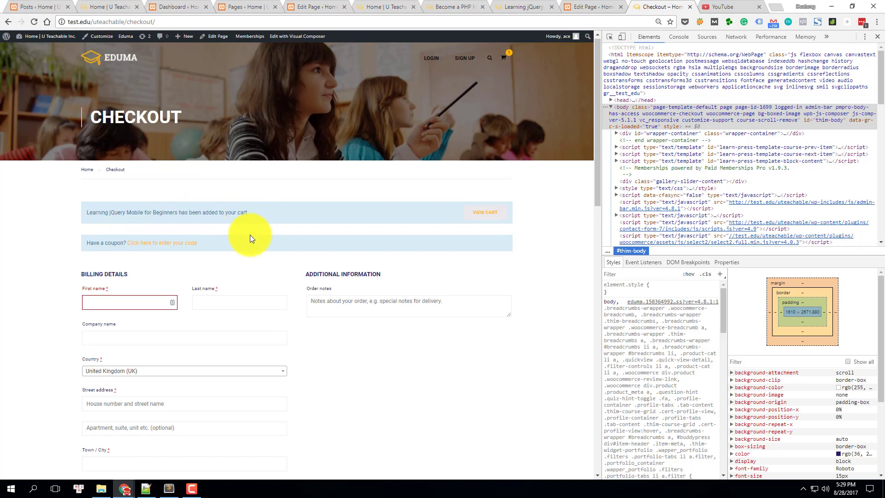
{"action": "scroll", "coordinate": [250, 234], "scroll_direction": "down", "scroll_amount": 1}
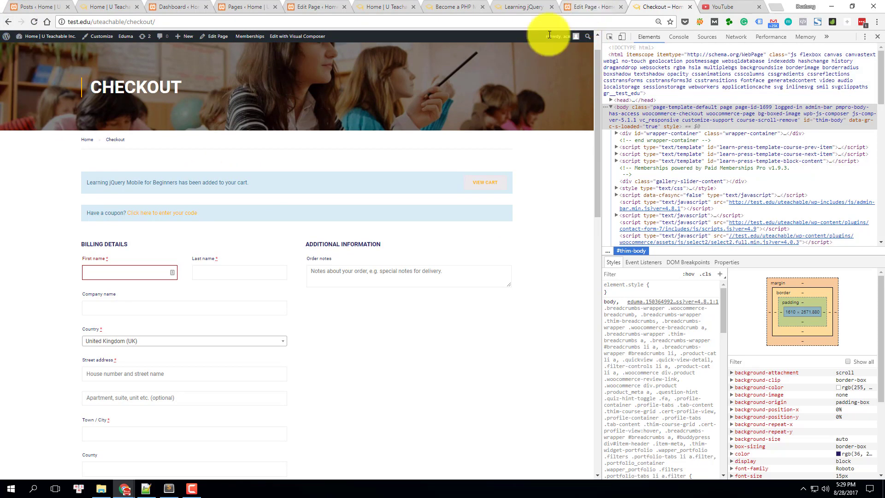
Review the finished "Become a PHP Master and Make Money Fast" landing page as a reference, and return to editing the new course page.
{"action": "left_click", "coordinate": [576, 5]}
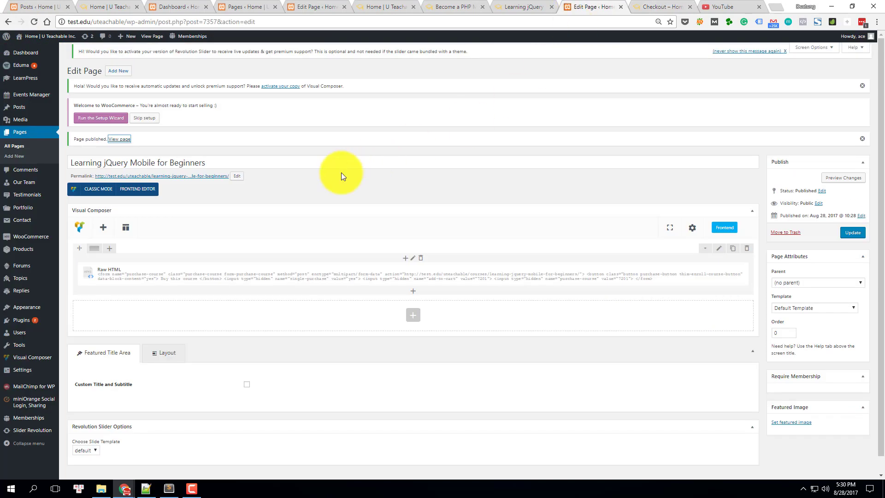
{"action": "scroll", "coordinate": [429, 235], "scroll_direction": "down", "scroll_amount": 1}
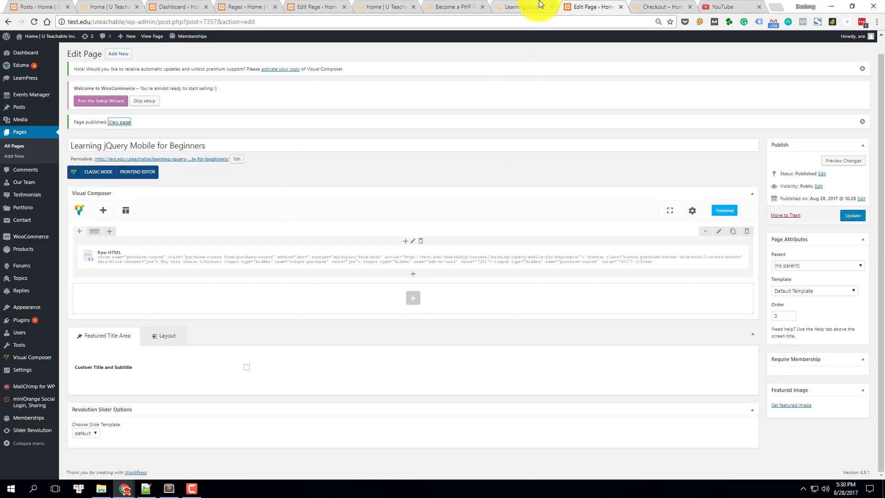
{"action": "left_click", "coordinate": [451, 6]}
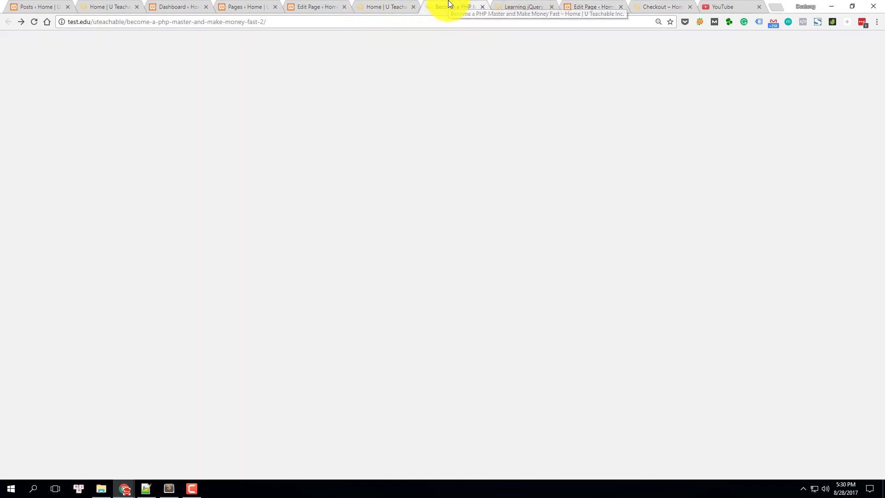
{"action": "scroll", "coordinate": [507, 193], "scroll_direction": "down", "scroll_amount": 4}
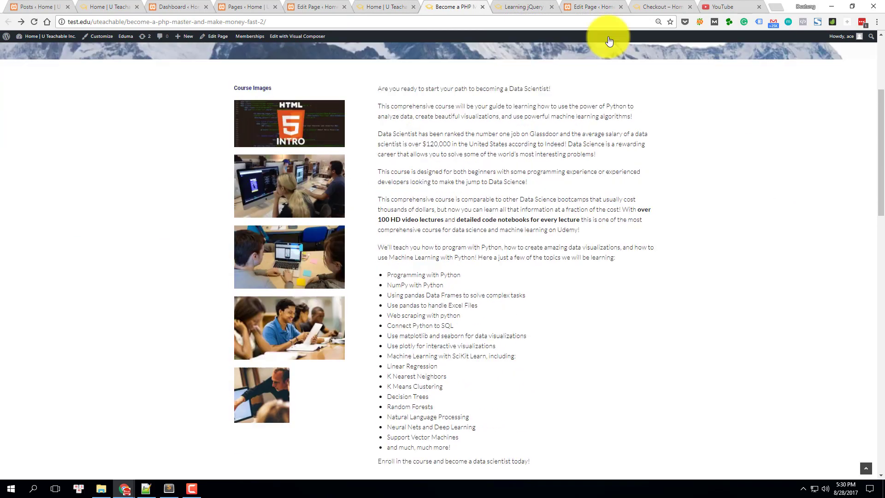
{"action": "scroll", "coordinate": [607, 40], "scroll_direction": "up", "scroll_amount": 4}
{"action": "left_click", "coordinate": [582, 7]}
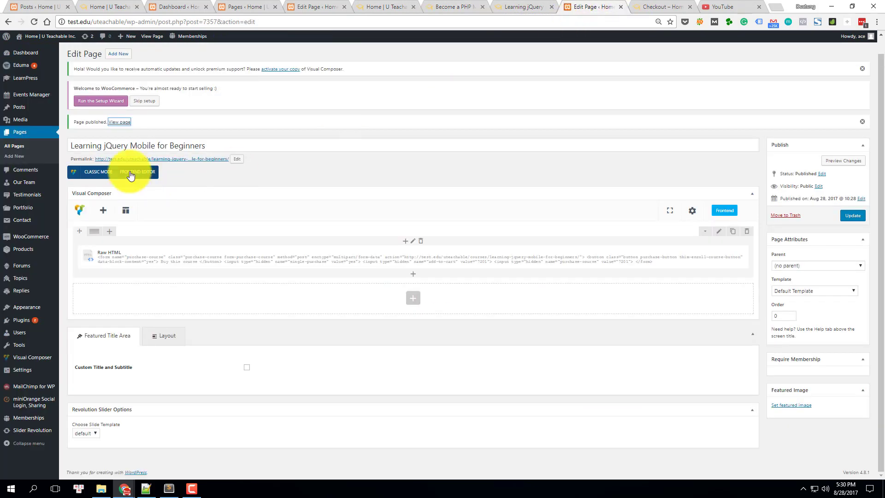
Change the page template of the "Learning jQuery Mobile for Beginners" page to Home Page.
{"action": "mouse_move", "coordinate": [131, 173]}
{"action": "left_mouse_down"}
{"action": "mouse_move", "coordinate": [167, 175]}
{"action": "mouse_move", "coordinate": [134, 170]}
{"action": "left_mouse_up"}
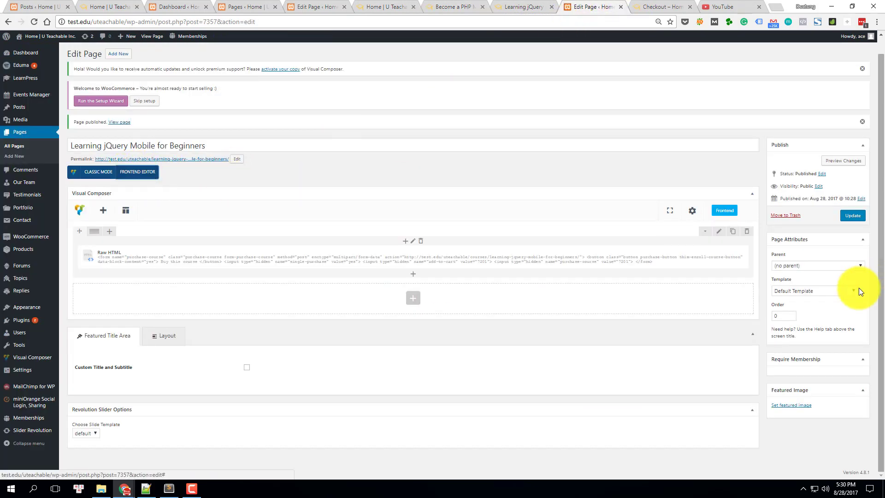
{"action": "left_click", "coordinate": [811, 291]}
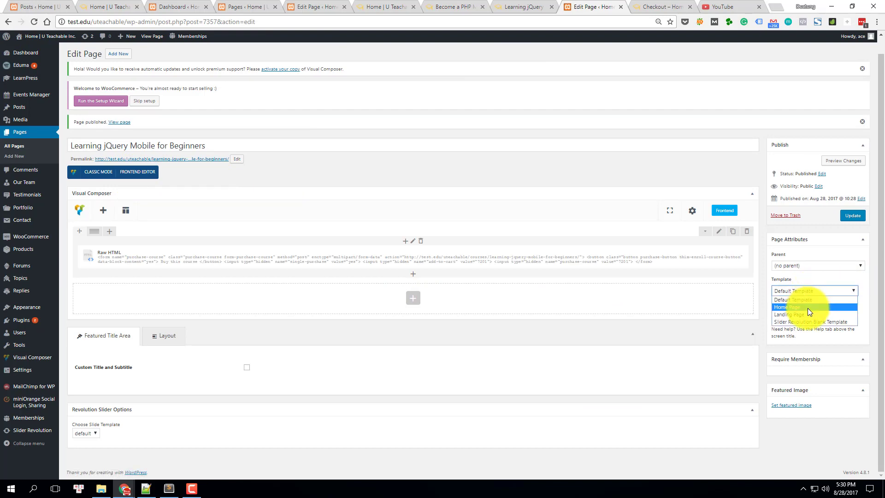
{"action": "left_click", "coordinate": [808, 308]}
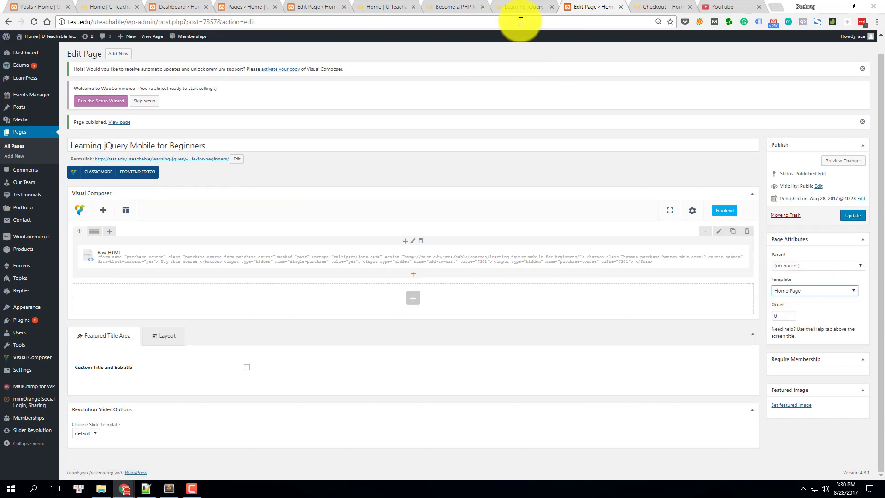
Compare the default jQuery Mobile course page with the finished PHP Master landing page.
{"action": "left_click", "coordinate": [469, 7]}
{"action": "left_click", "coordinate": [547, 8]}
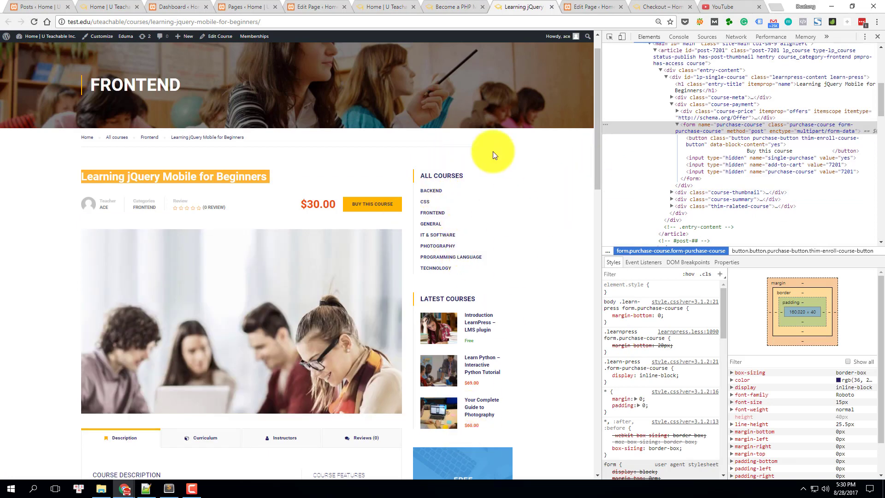
{"action": "left_click", "coordinate": [458, 4]}
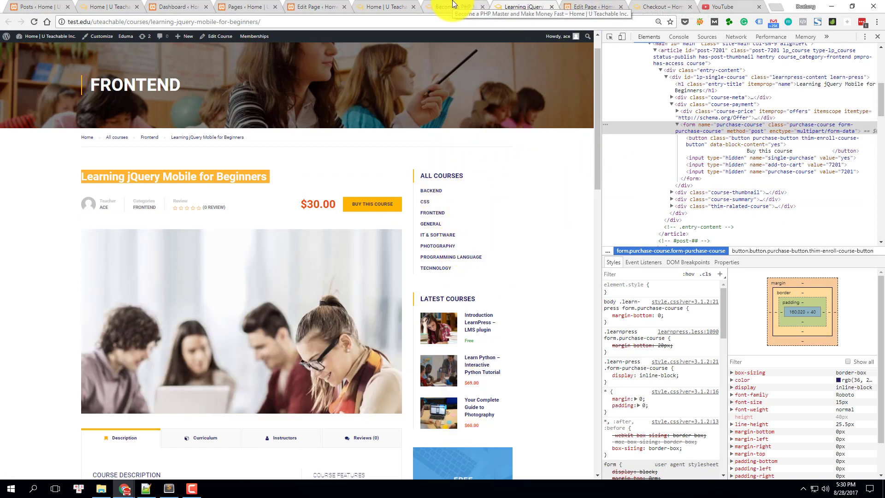
{"action": "scroll", "coordinate": [421, 395], "scroll_direction": "down", "scroll_amount": 15}
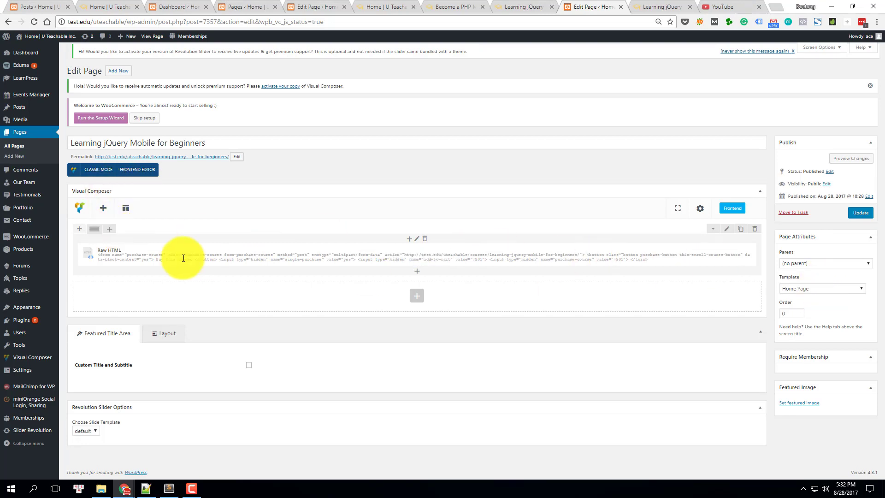
Add a new empty row to the page layout and move it above the Raw HTML row.
{"action": "mouse_move", "coordinate": [417, 260]}
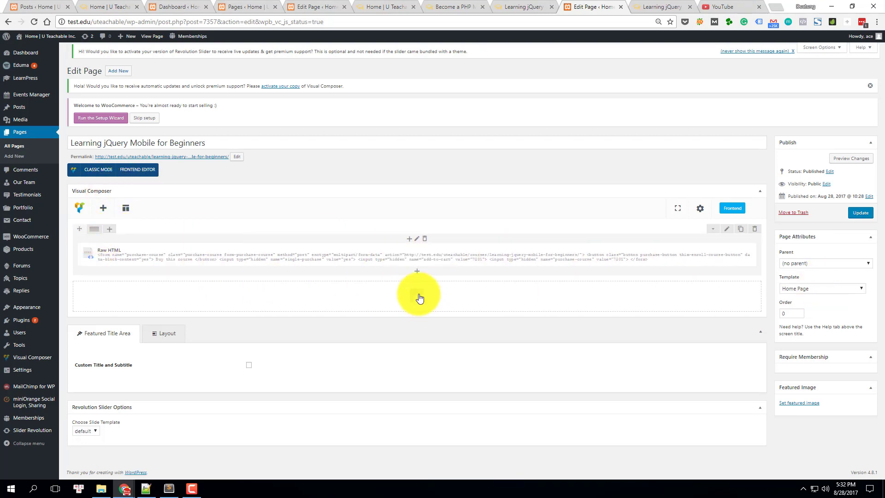
{"action": "left_click", "coordinate": [421, 299]}
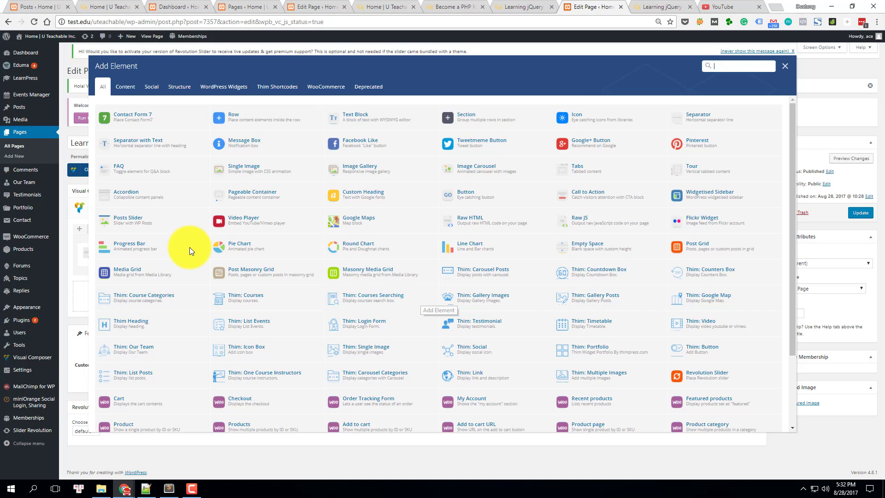
{"action": "left_click", "coordinate": [250, 117]}
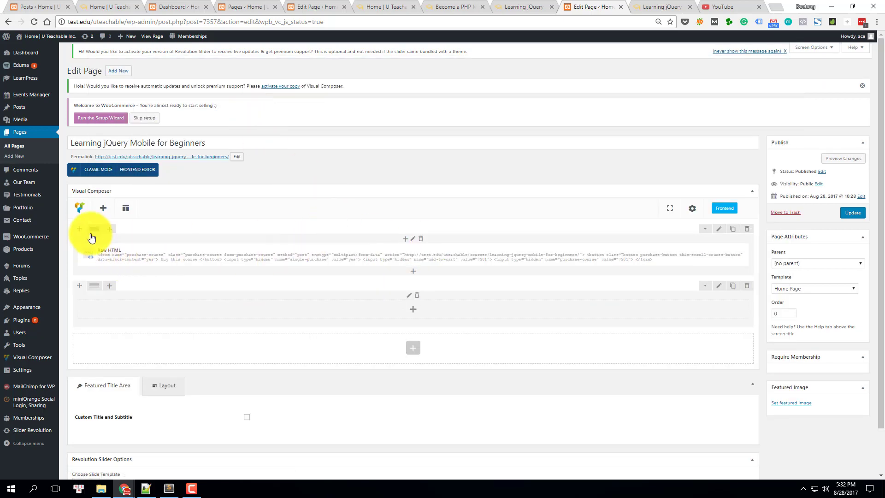
{"action": "mouse_move", "coordinate": [79, 229]}
{"action": "left_mouse_down"}
{"action": "mouse_move", "coordinate": [79, 303]}
{"action": "mouse_move", "coordinate": [87, 286]}
{"action": "mouse_move", "coordinate": [78, 217]}
{"action": "mouse_move", "coordinate": [83, 229]}
{"action": "left_mouse_up"}
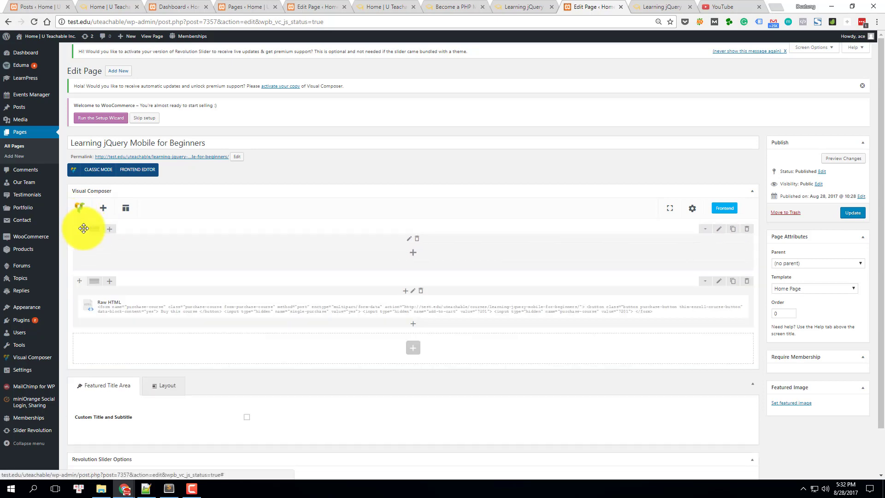
Examine the hero section and heading of the finished PHP Master landing page as a reference.
{"action": "left_click", "coordinate": [430, 6]}
{"action": "left_click", "coordinate": [403, 4]}
{"action": "left_click", "coordinate": [454, 6]}
{"action": "scroll", "coordinate": [399, 226], "scroll_direction": "up", "scroll_amount": 15}
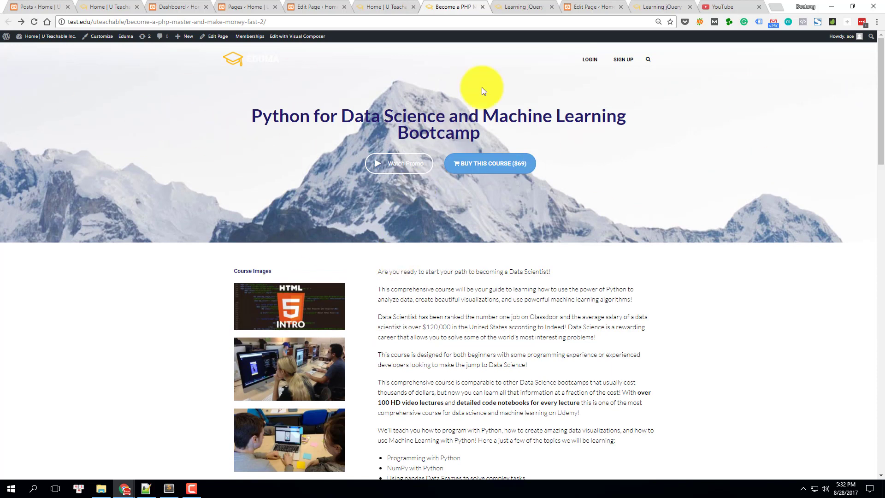
{"action": "left_click_drag", "start_coordinate": [245, 113], "coordinate": [488, 138]}
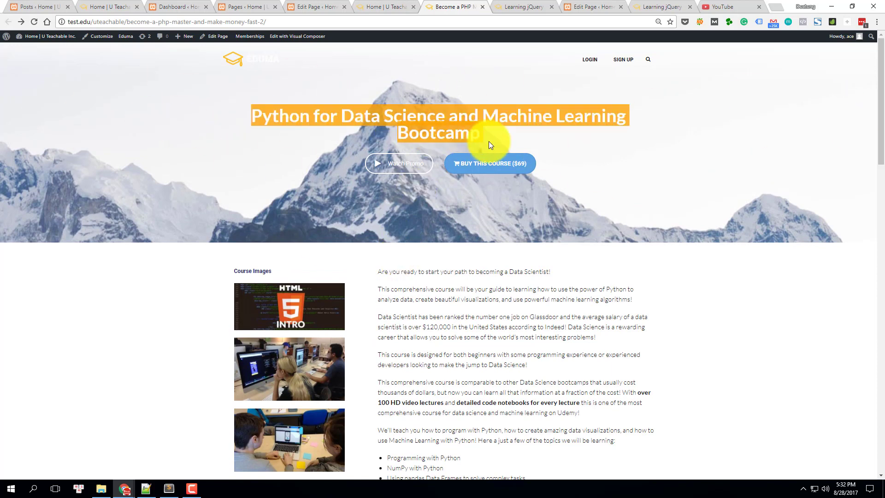
{"action": "left_click", "coordinate": [414, 135]}
{"action": "left_click", "coordinate": [524, 6]}
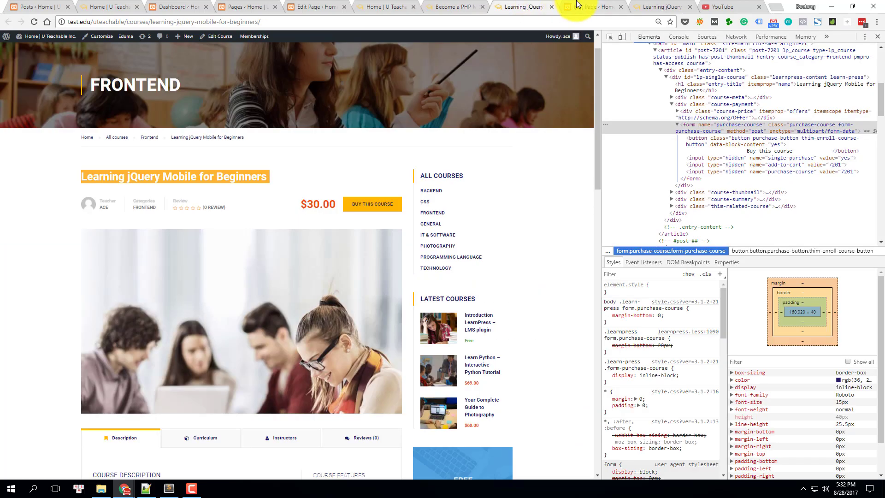
Add a Text Block to the new row and replace its placeholder with the H1 heading "Learning jQuery for Beginner 101".
{"action": "left_click", "coordinate": [586, 6]}
{"action": "left_click", "coordinate": [413, 252]}
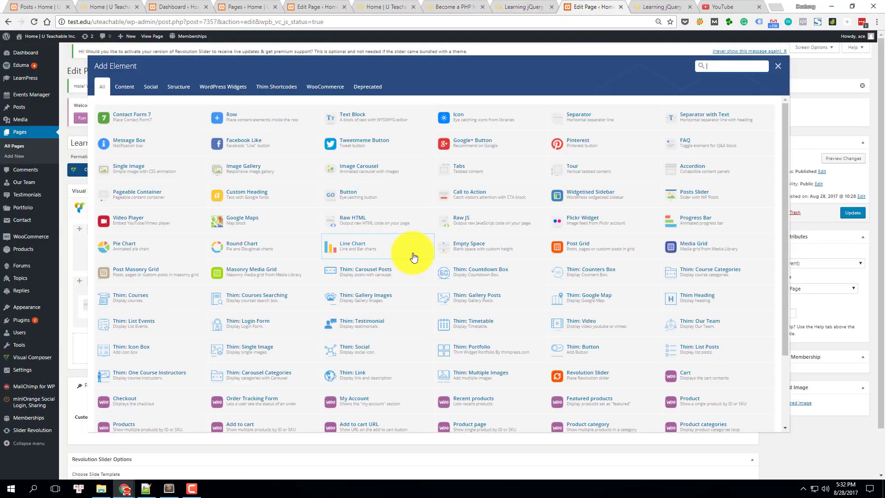
{"action": "left_click", "coordinate": [353, 122]}
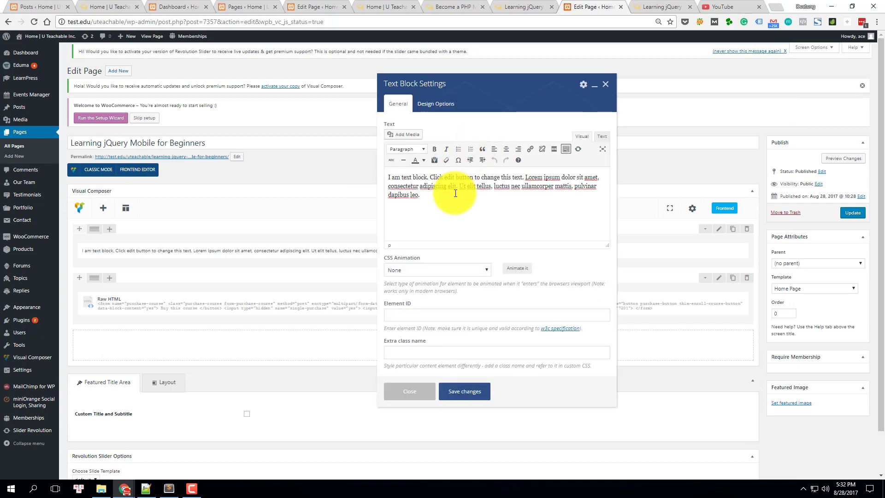
{"action": "triple_click", "coordinate": [455, 193]}
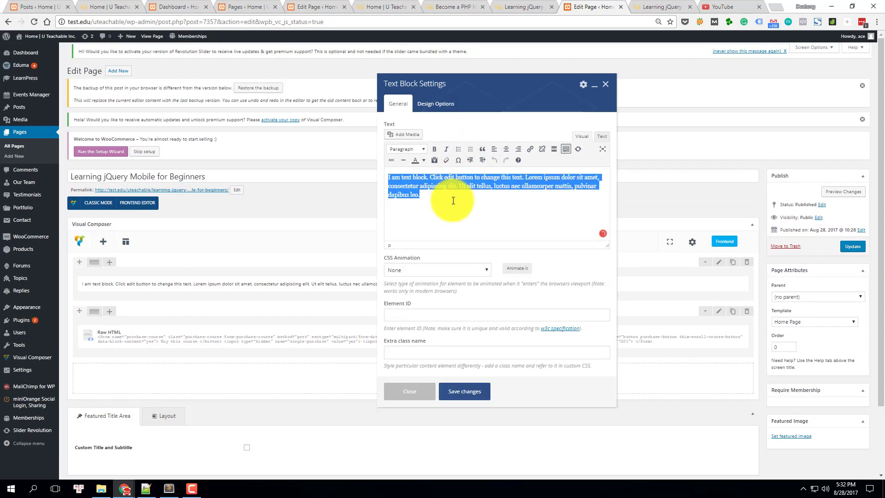
{"action": "left_click", "coordinate": [600, 136]}
{"action": "triple_click", "coordinate": [506, 174]}
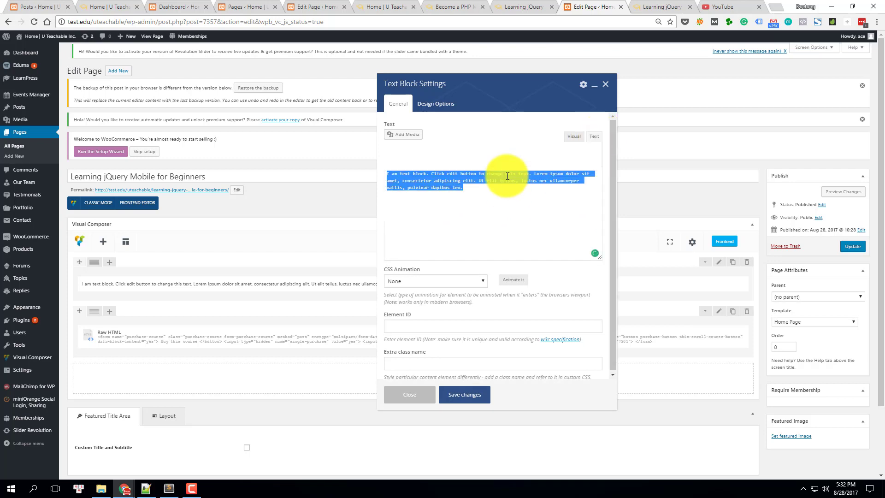
{"action": "type", "text": "<"}
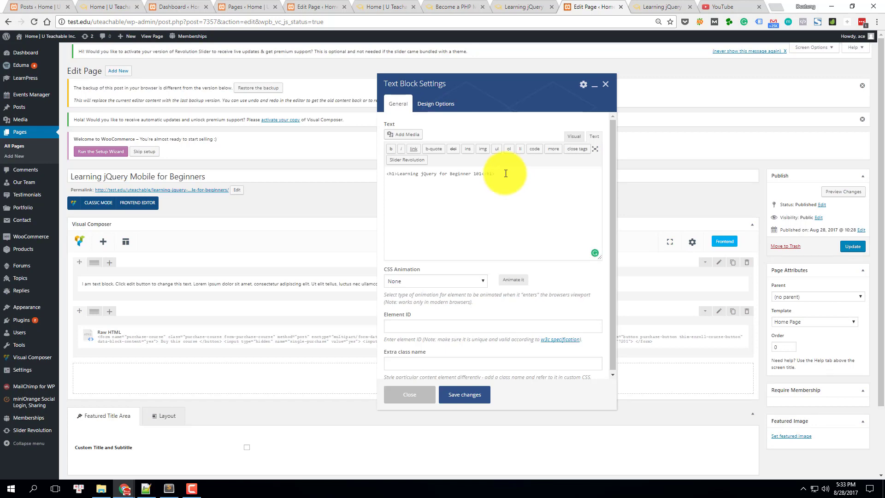
Center the "Learning jQuery for Beginner 101" heading and save the text block.
{"action": "left_click", "coordinate": [574, 136]}
{"action": "key", "text": "ctrl+a"}
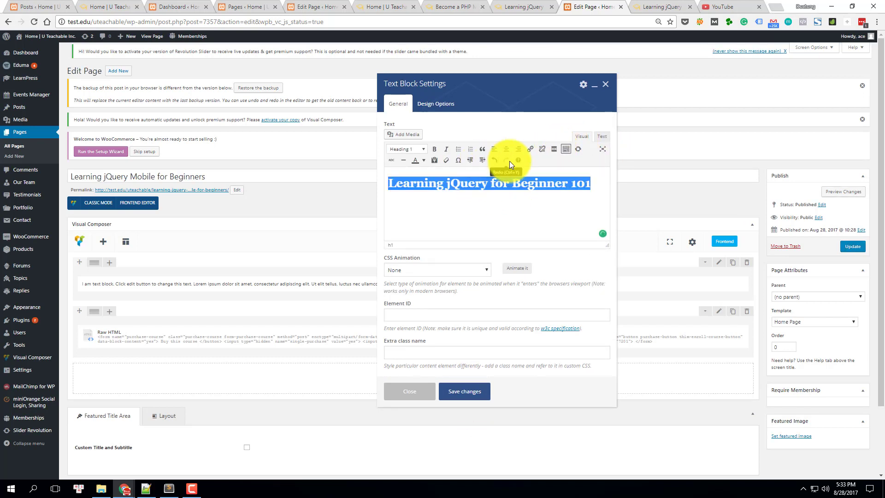
{"action": "left_click", "coordinate": [506, 150]}
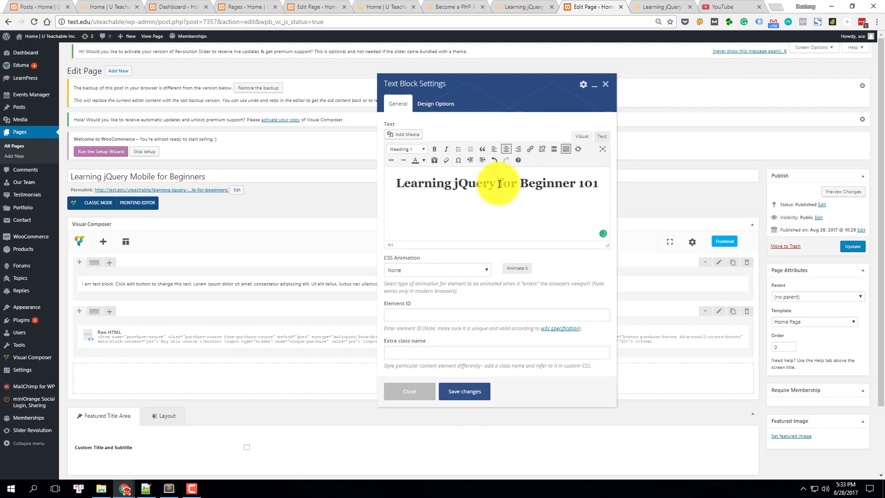
{"action": "left_click", "coordinate": [465, 392]}
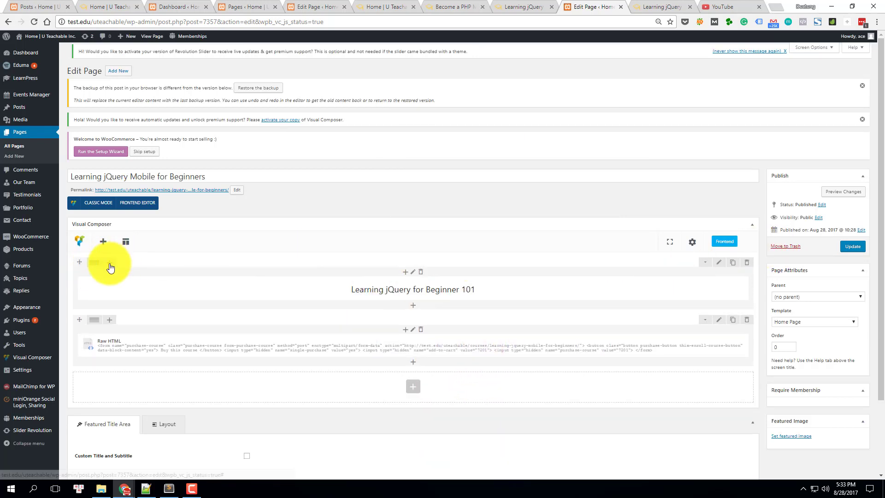
Set the heading row's top and bottom padding to 120 in its design options.
{"action": "left_click", "coordinate": [705, 262]}
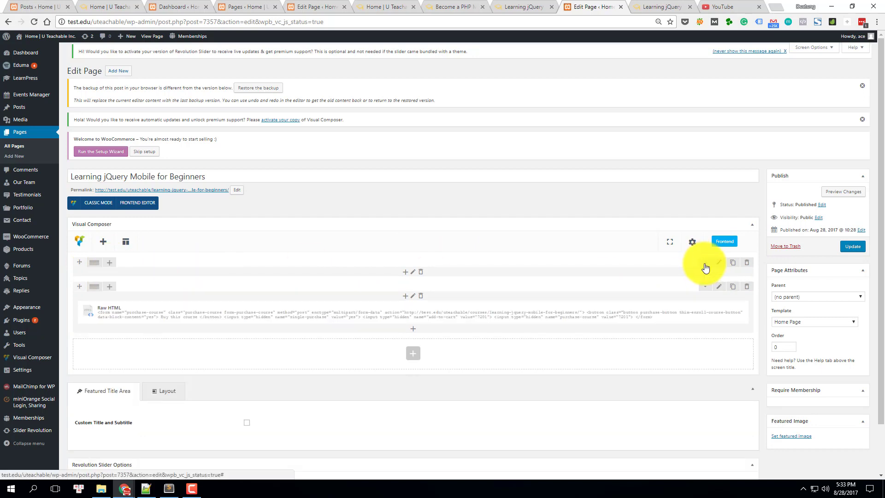
{"action": "left_click", "coordinate": [704, 267]}
{"action": "left_click", "coordinate": [719, 262]}
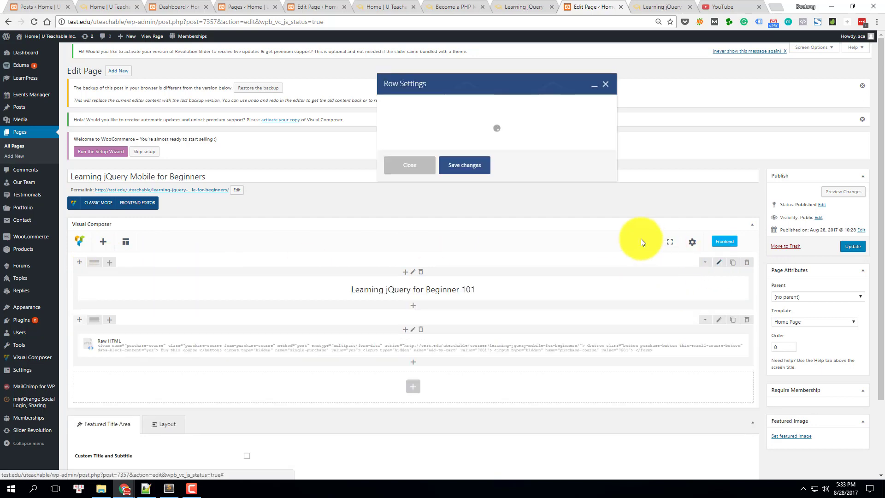
{"action": "left_click", "coordinate": [433, 108]}
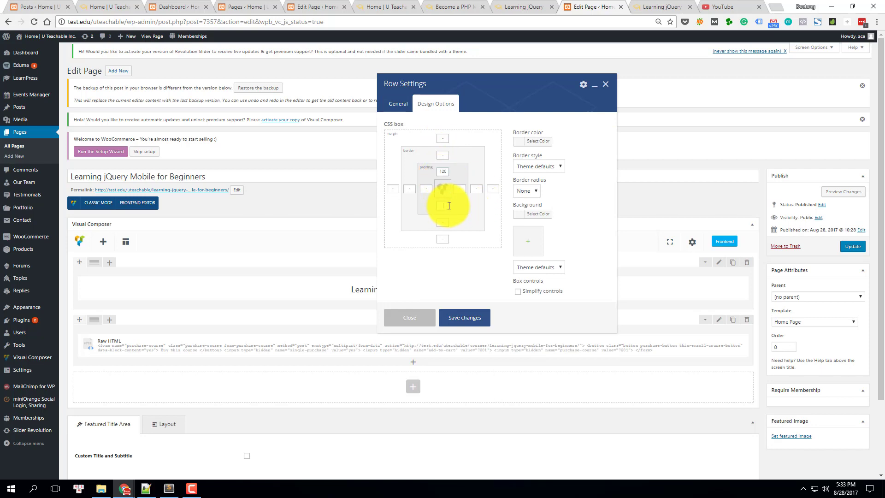
{"action": "type", "text": "0"}
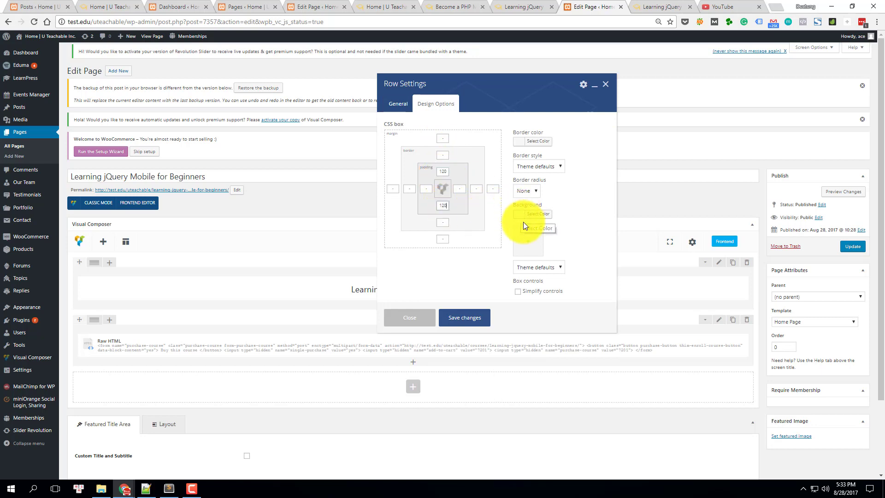
Use whitegradient.jpg from the media library as the heading row's background image and save the row settings.
{"action": "left_click", "coordinate": [524, 233]}
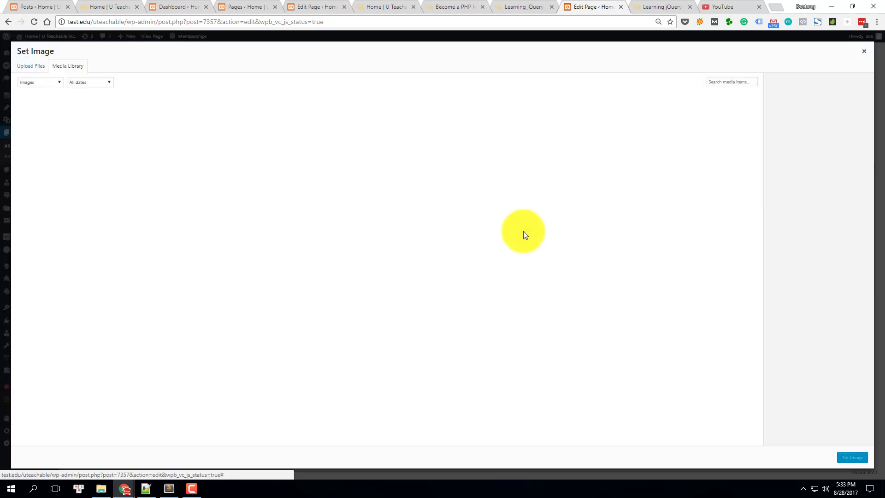
{"action": "left_click", "coordinate": [49, 133]}
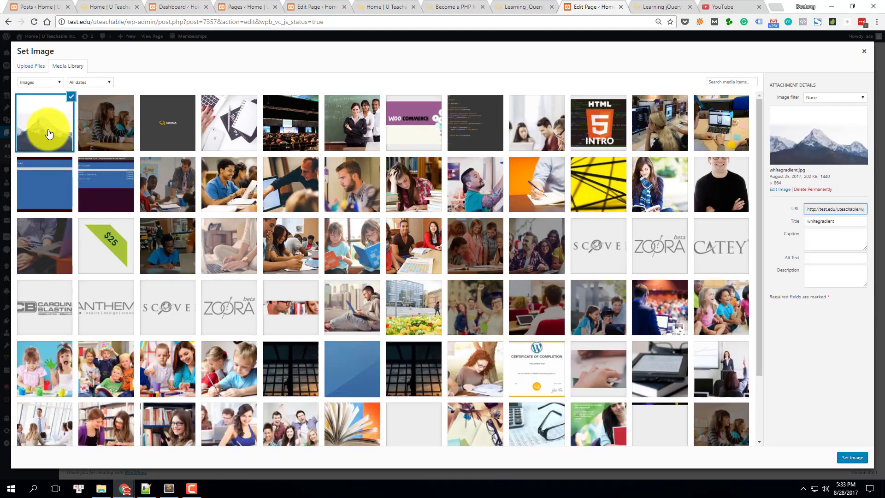
{"action": "left_click", "coordinate": [859, 460]}
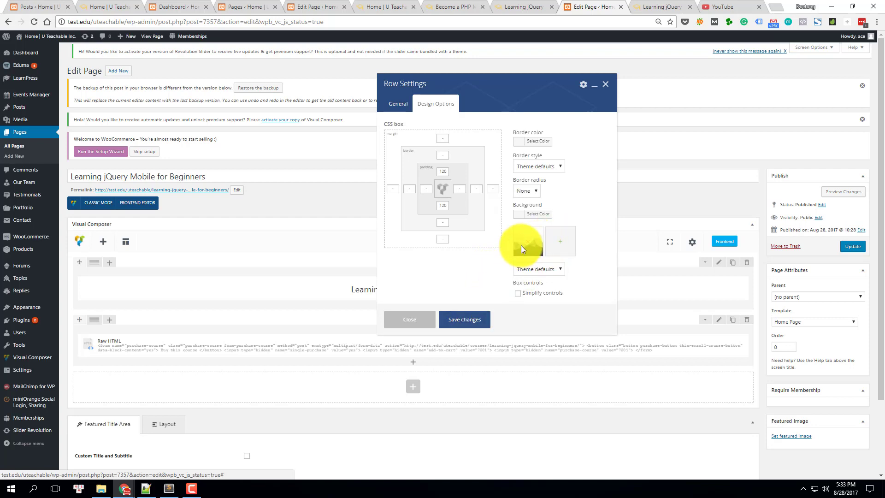
{"action": "left_click", "coordinate": [464, 320]}
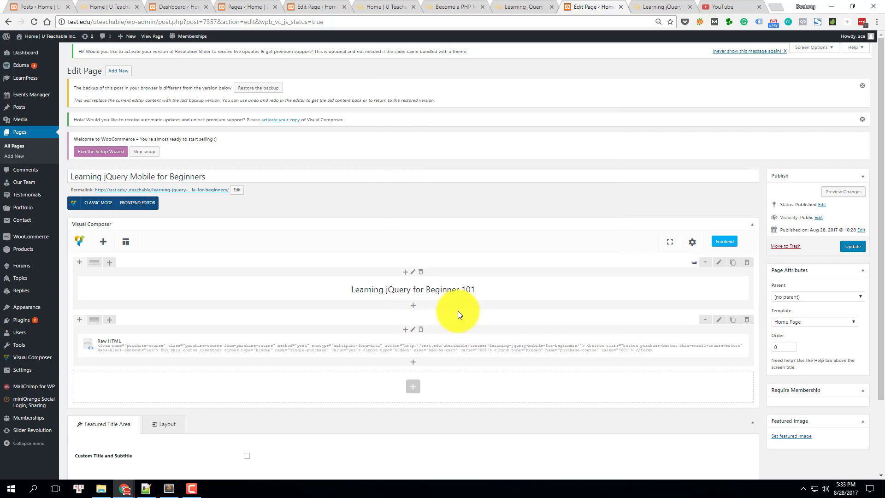
Add an inner row below the heading text and split it into two equal columns.
{"action": "left_click", "coordinate": [413, 309]}
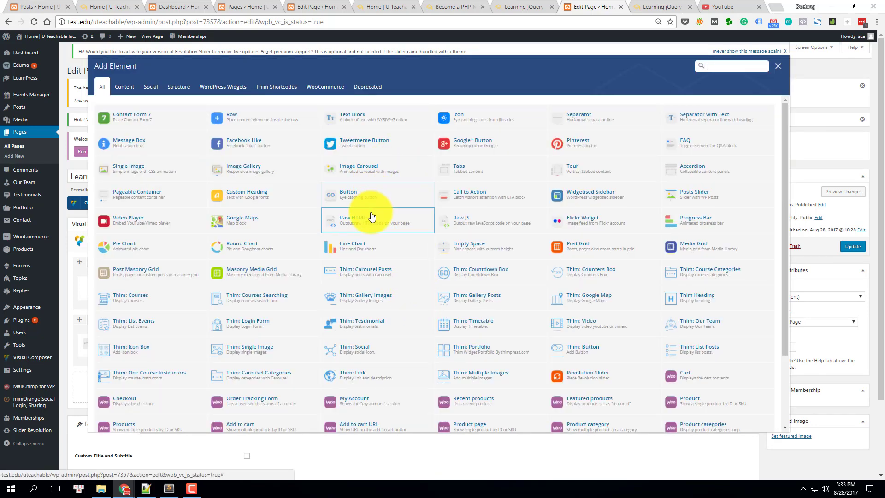
{"action": "left_click", "coordinate": [777, 67]}
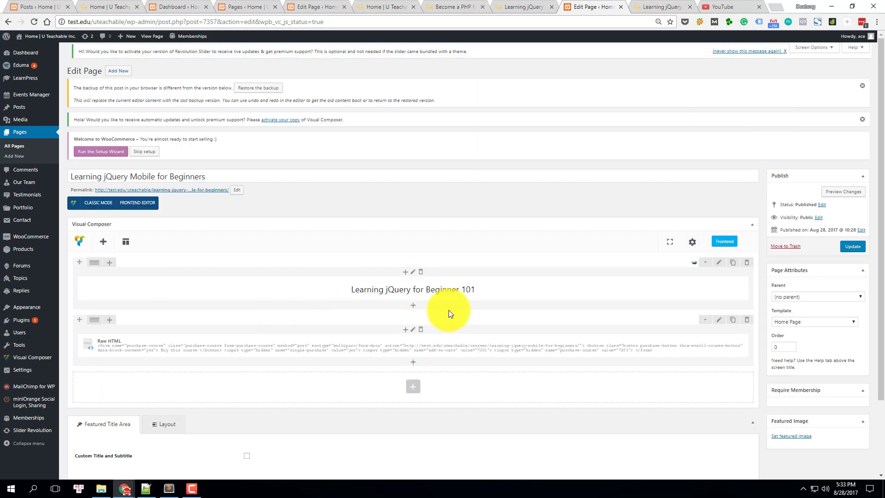
{"action": "left_click", "coordinate": [413, 306]}
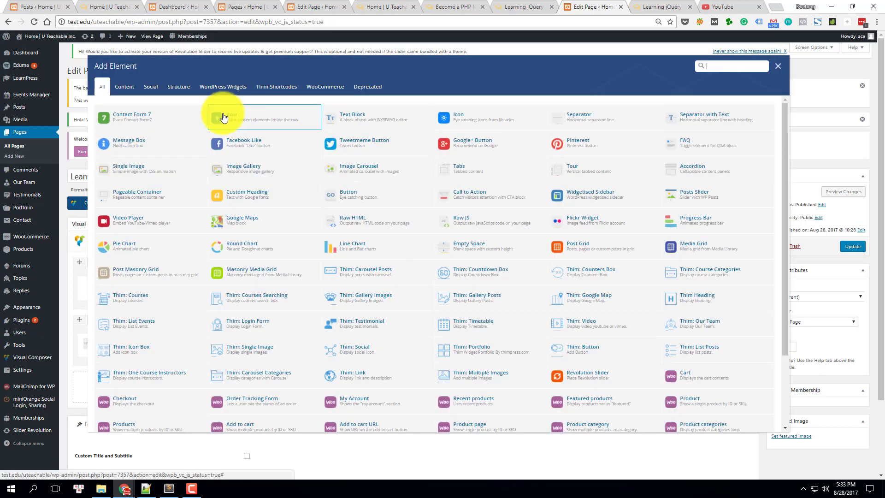
{"action": "left_click", "coordinate": [222, 123]}
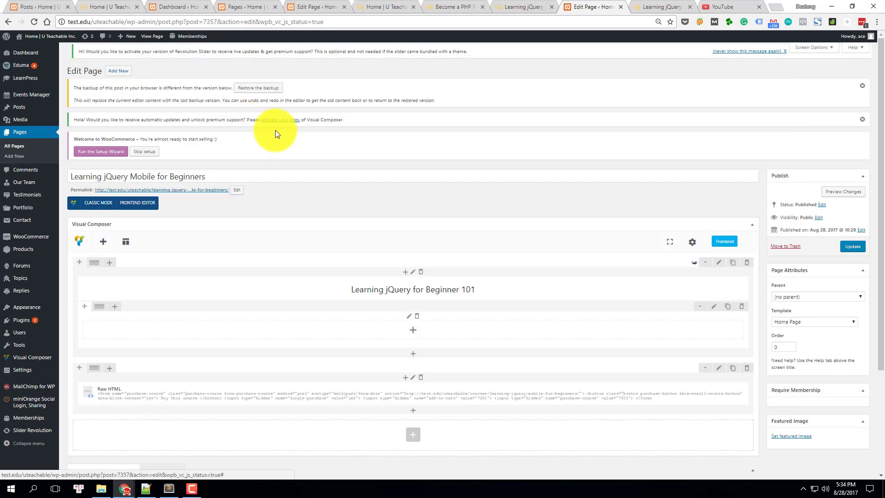
{"action": "left_click_drag", "start_coordinate": [82, 311], "coordinate": [115, 326]}
{"action": "mouse_move", "coordinate": [102, 311]}
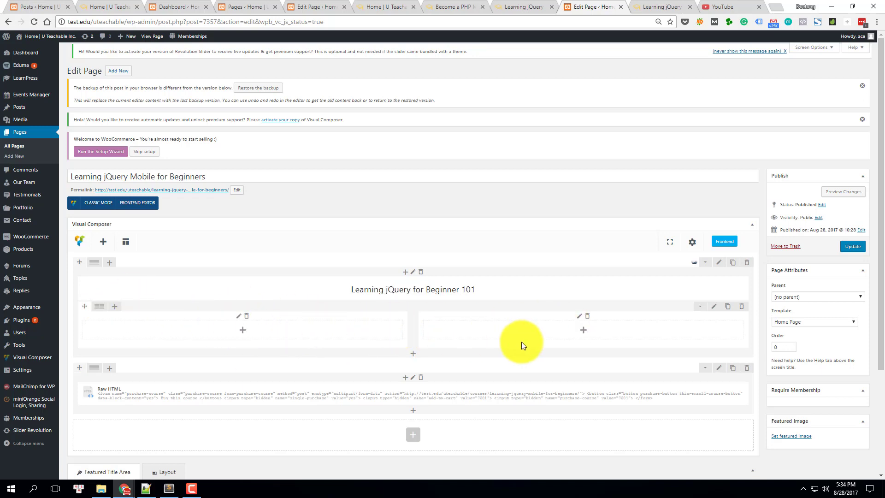
{"action": "left_click", "coordinate": [243, 329]}
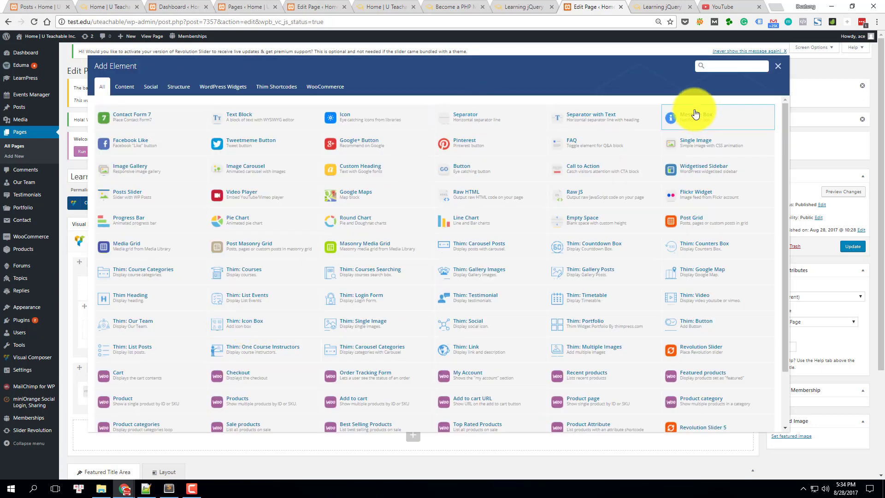
{"action": "type", "text": "button"}
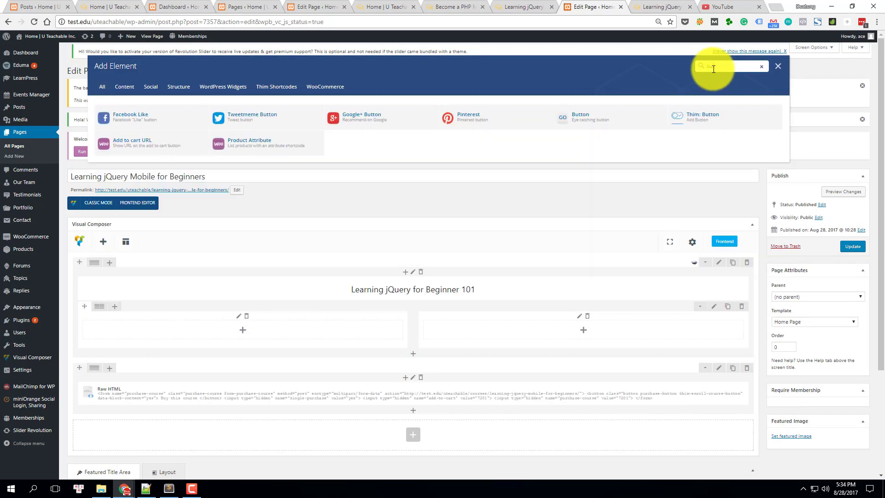
{"action": "left_click", "coordinate": [707, 124]}
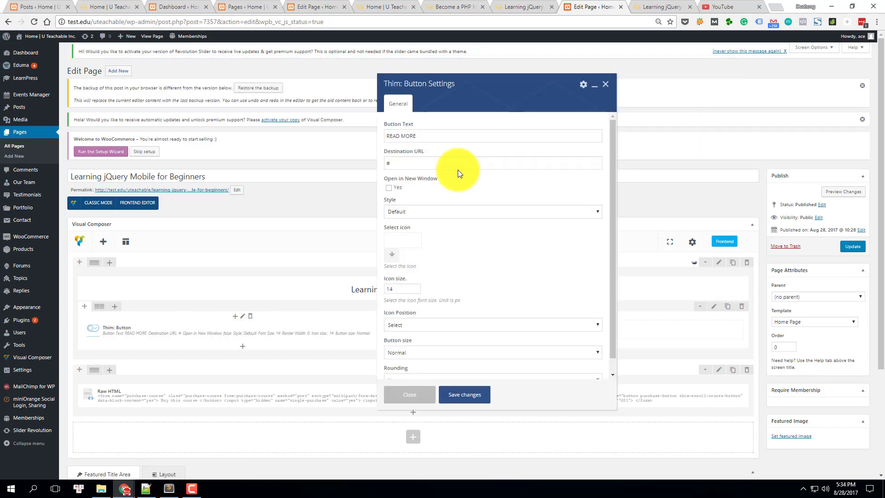
{"action": "double_click", "coordinate": [451, 136]}
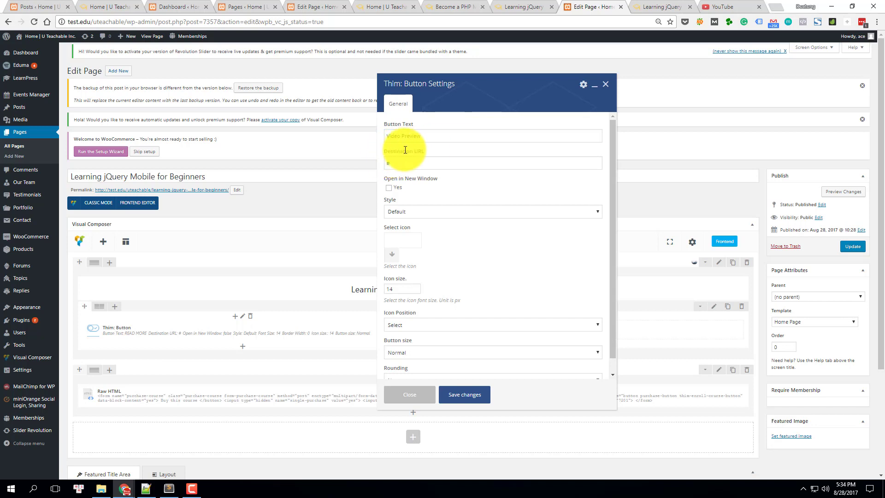
{"action": "double_click", "coordinate": [403, 150]}
{"action": "left_click", "coordinate": [457, 151]}
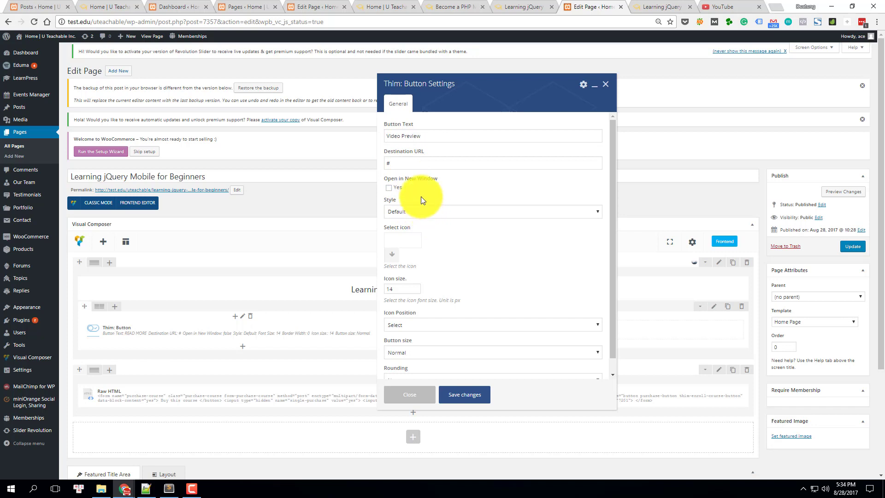
{"action": "scroll", "coordinate": [415, 332], "scroll_direction": "down", "scroll_amount": 3}
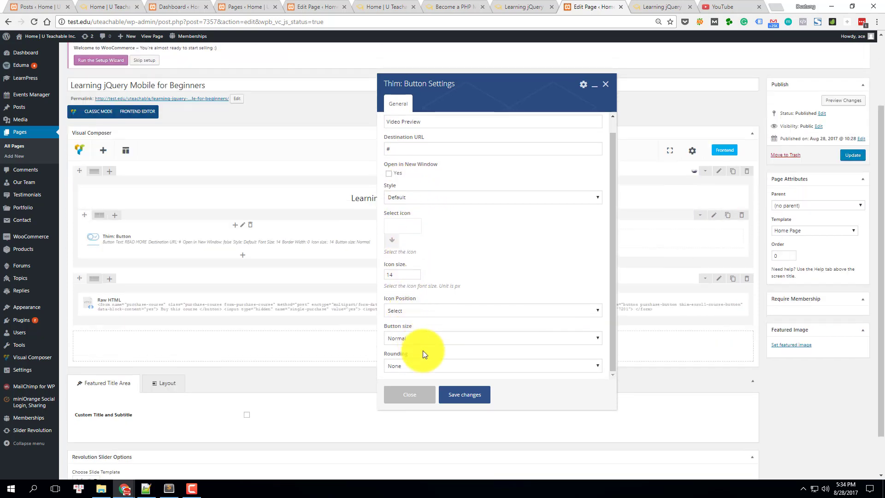
{"action": "left_click", "coordinate": [422, 364]}
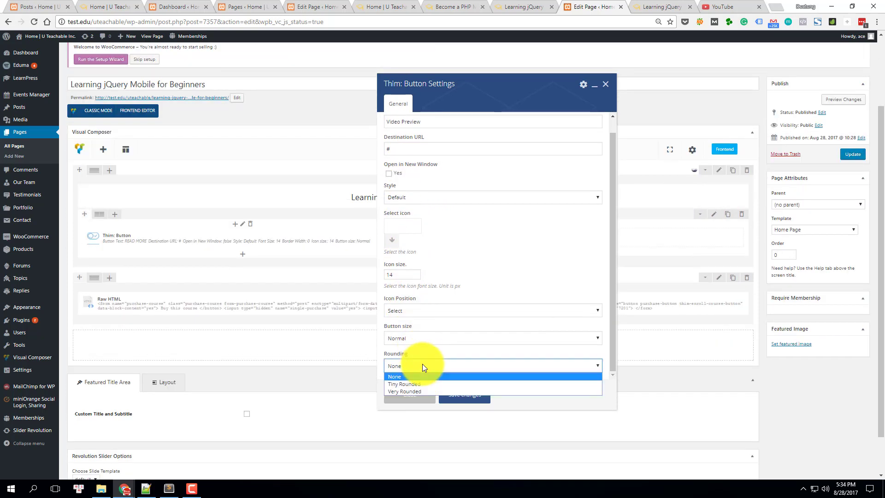
{"action": "left_click", "coordinate": [423, 389]}
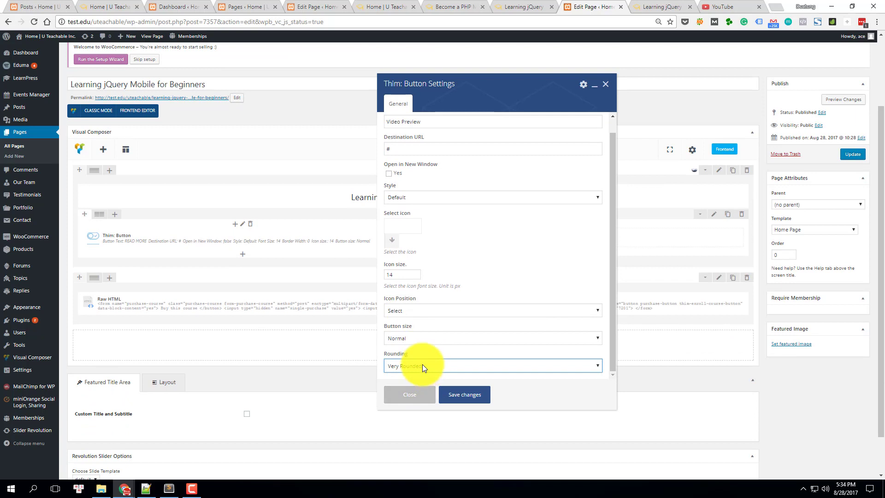
{"action": "left_click", "coordinate": [414, 224]}
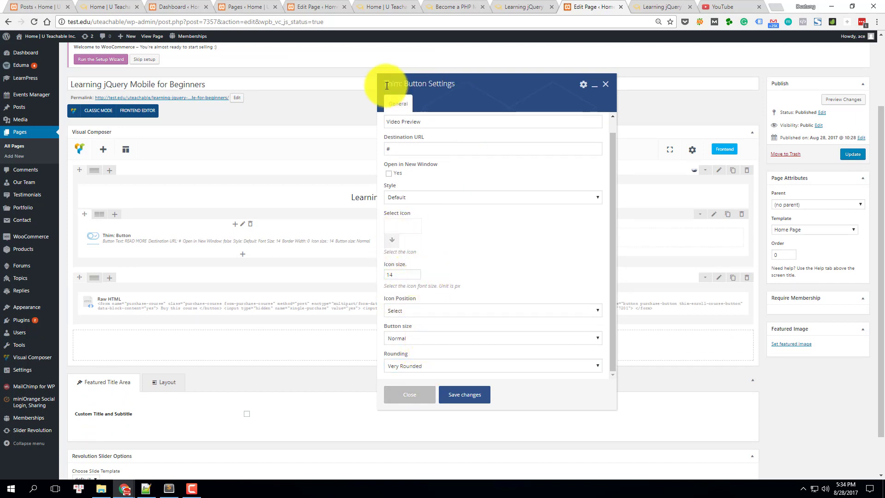
{"action": "mouse_move", "coordinate": [386, 86]}
{"action": "left_mouse_down"}
{"action": "mouse_move", "coordinate": [451, 84]}
{"action": "mouse_move", "coordinate": [375, 84]}
{"action": "left_mouse_up"}
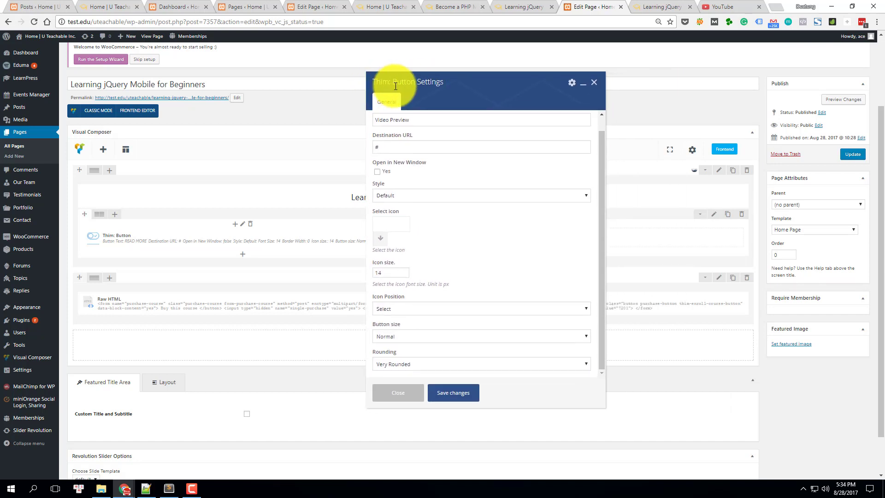
{"action": "left_click", "coordinate": [409, 396]}
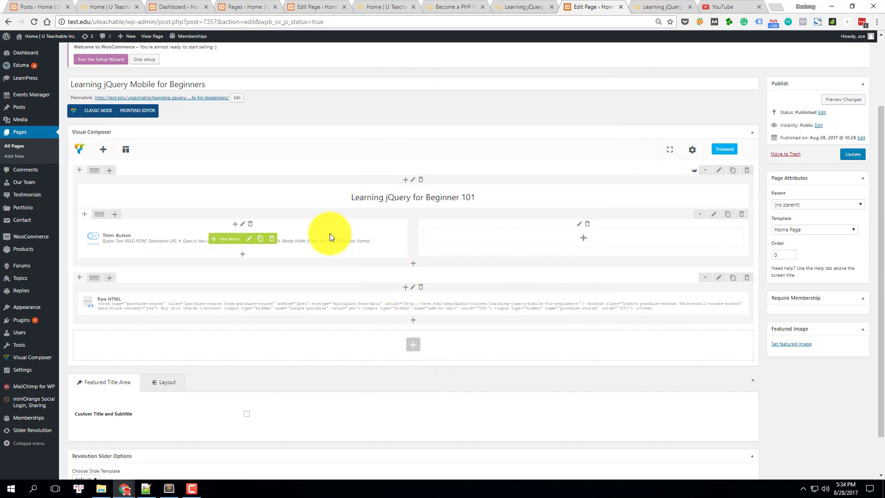
{"action": "left_click", "coordinate": [272, 239]}
{"action": "left_click", "coordinate": [479, 69]}
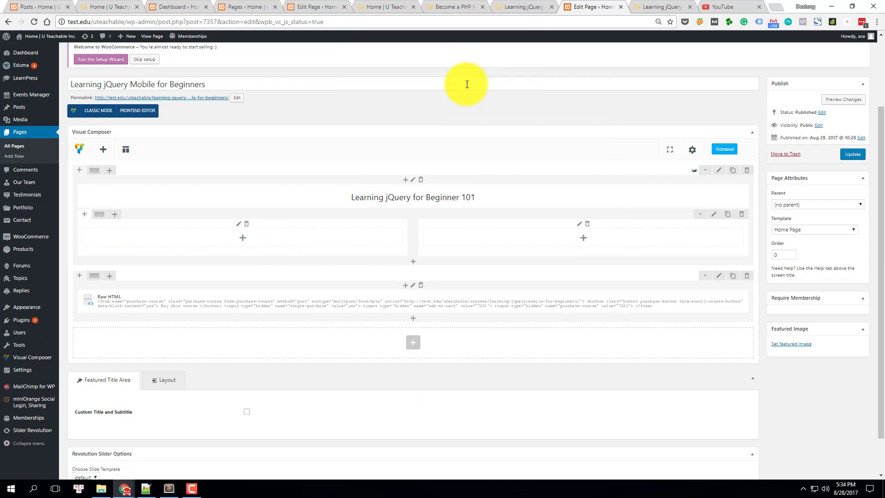
Add a standard Button element to the inner row's first column and set its text to "Video Preview".
{"action": "left_click", "coordinate": [245, 238]}
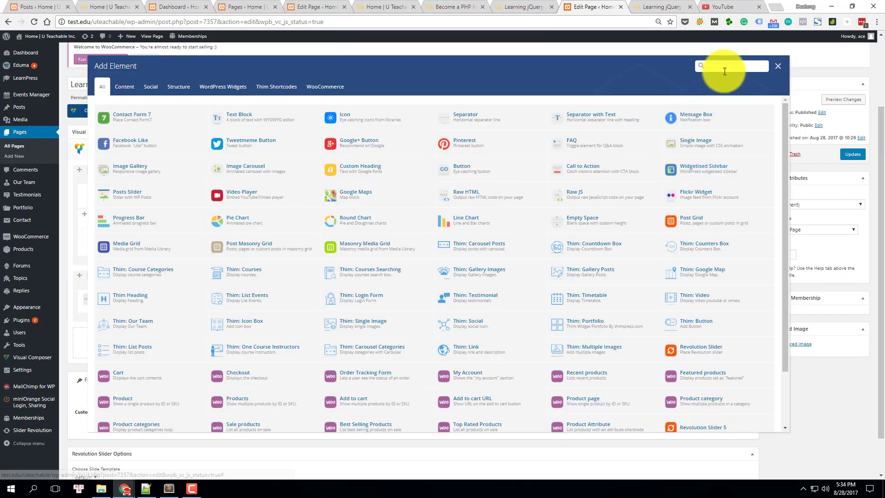
{"action": "type", "text": "butt"}
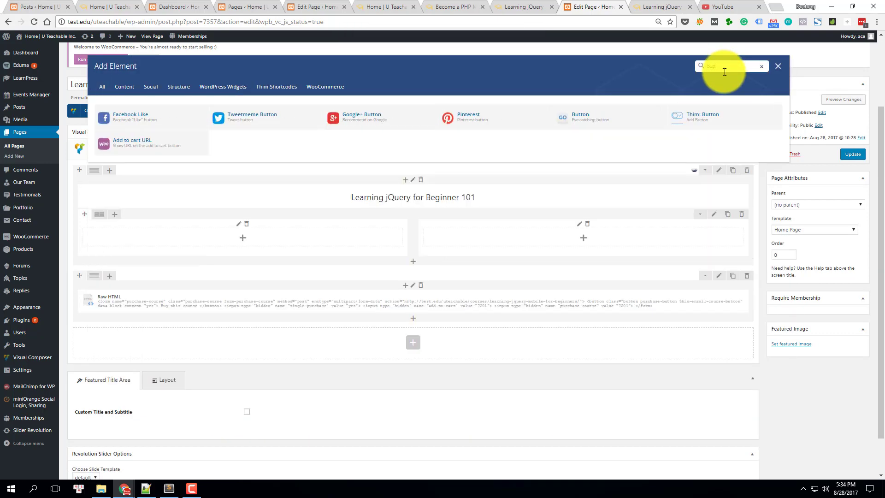
{"action": "left_click", "coordinate": [592, 120]}
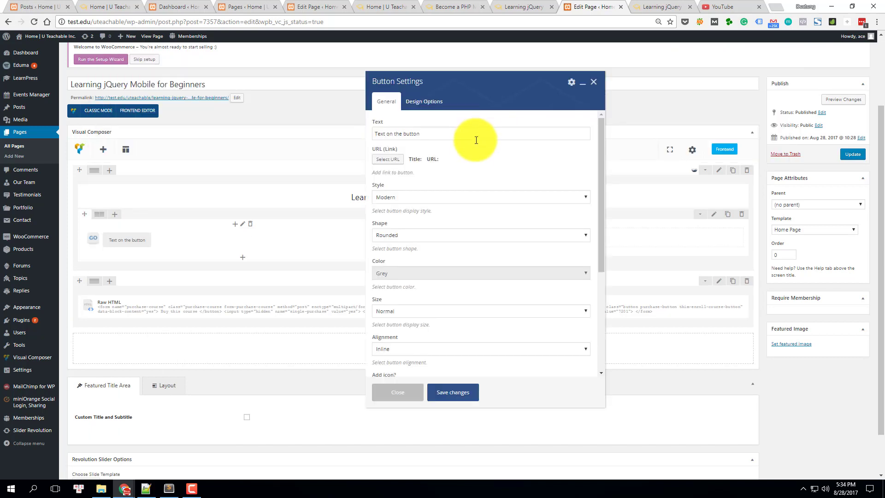
{"action": "left_click", "coordinate": [469, 129]}
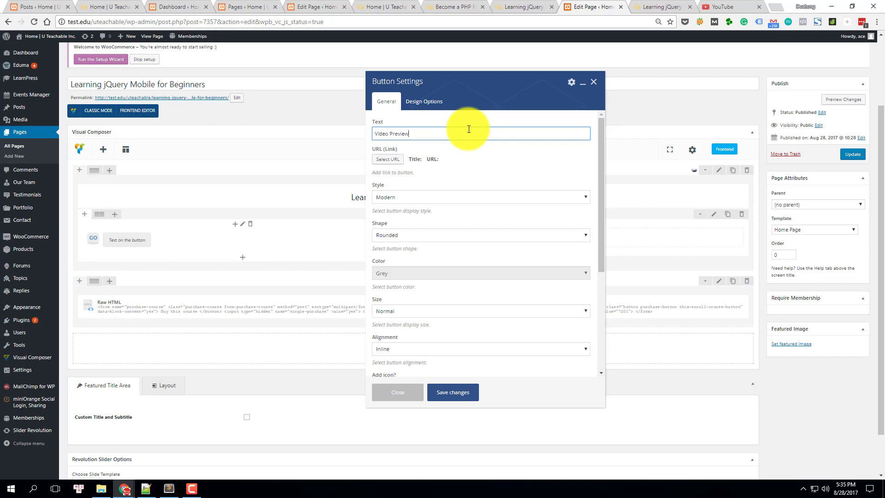
Set the Video Preview button's style to Outline and its shape to Round.
{"action": "left_click", "coordinate": [439, 196]}
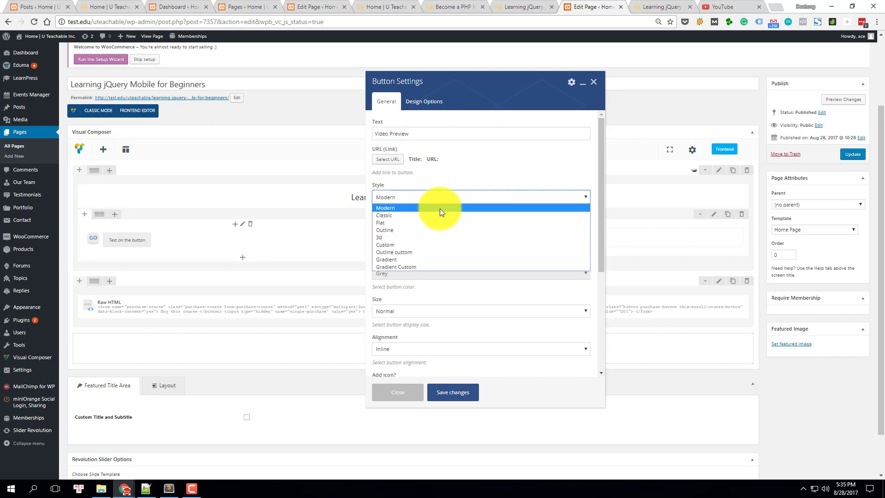
{"action": "left_click", "coordinate": [434, 230]}
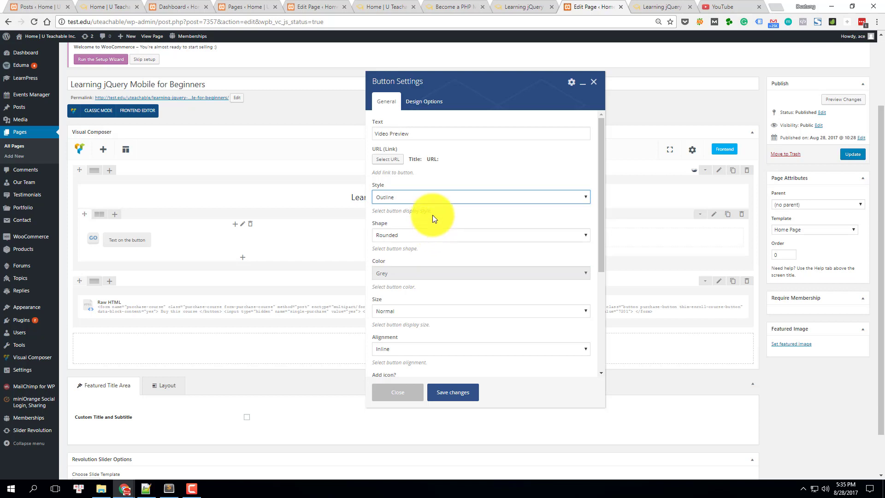
{"action": "left_click", "coordinate": [428, 236]}
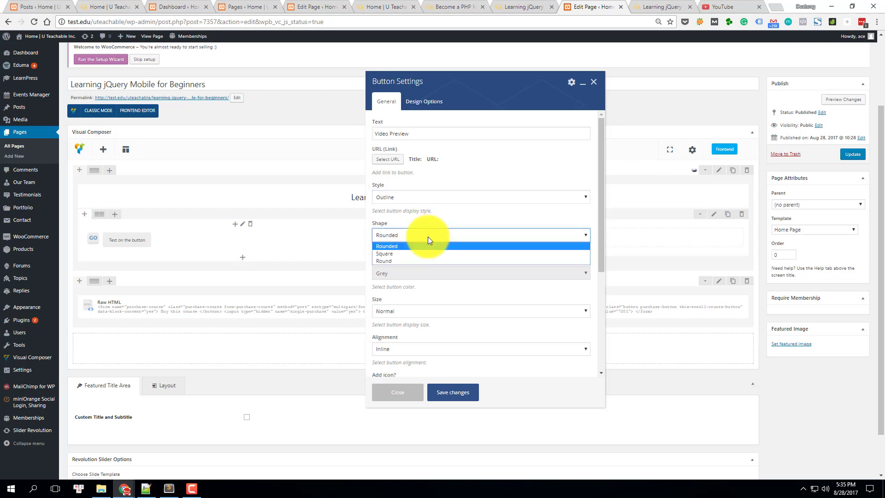
{"action": "left_click", "coordinate": [422, 261]}
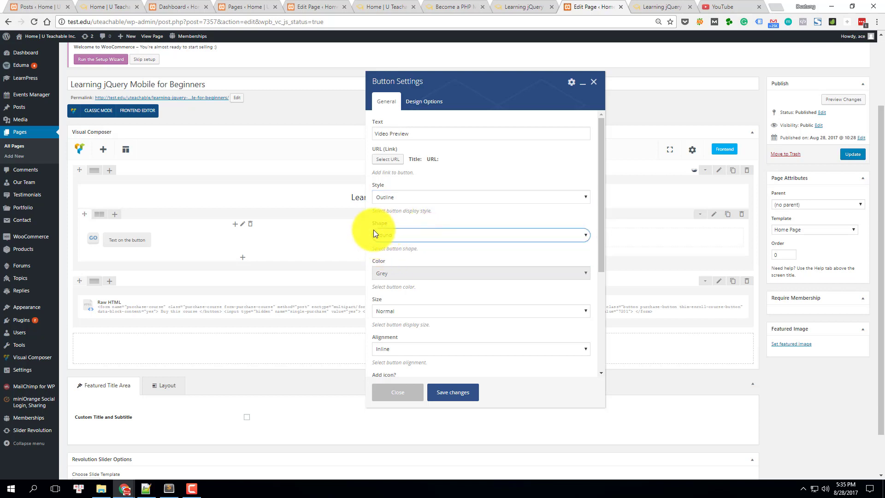
{"action": "left_click", "coordinate": [390, 236]}
{"action": "left_click", "coordinate": [392, 252]}
{"action": "left_click", "coordinate": [391, 235]}
{"action": "left_click", "coordinate": [389, 246]}
{"action": "left_click", "coordinate": [385, 233]}
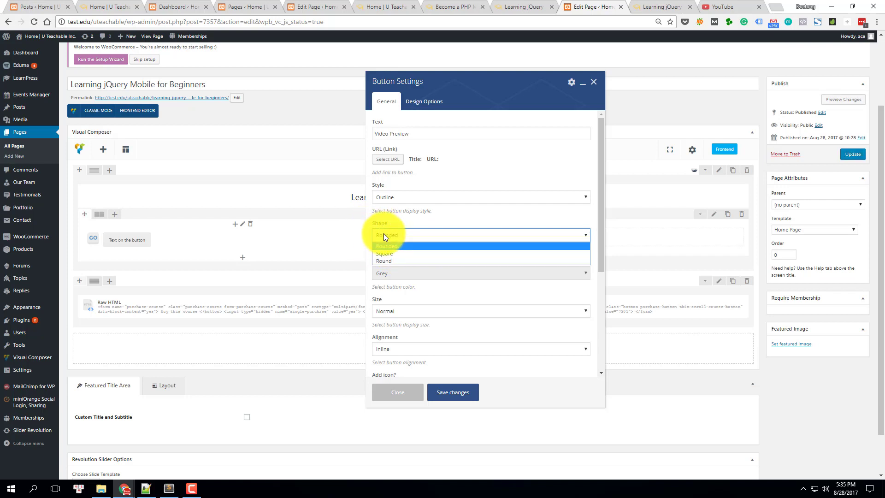
{"action": "left_click", "coordinate": [392, 260]}
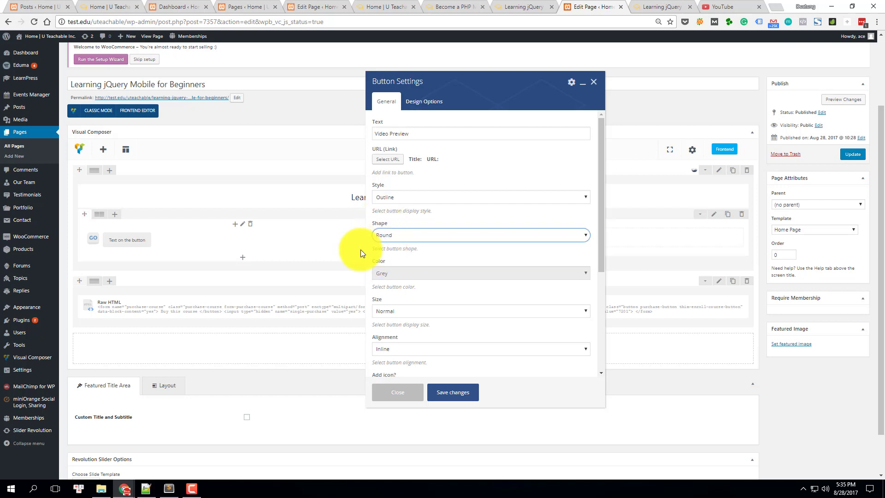
Set the Video Preview button's color to Classic Grey and its size to Large.
{"action": "left_click", "coordinate": [412, 272]}
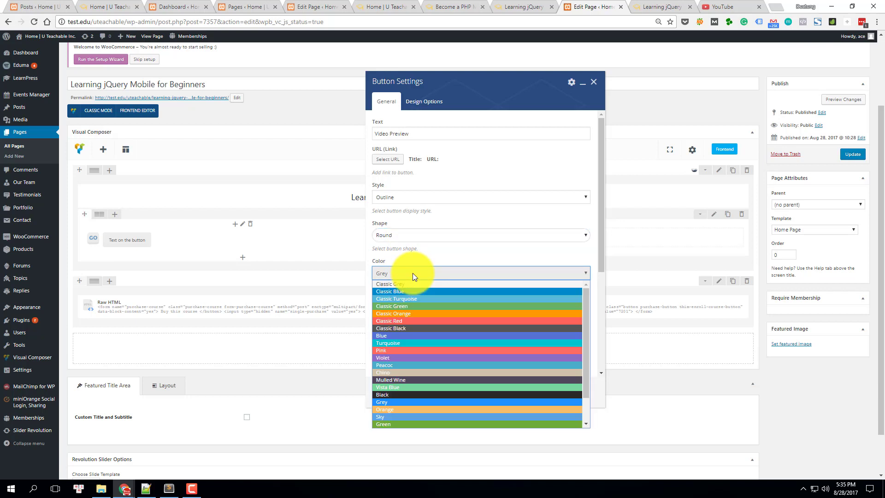
{"action": "left_click", "coordinate": [414, 284]}
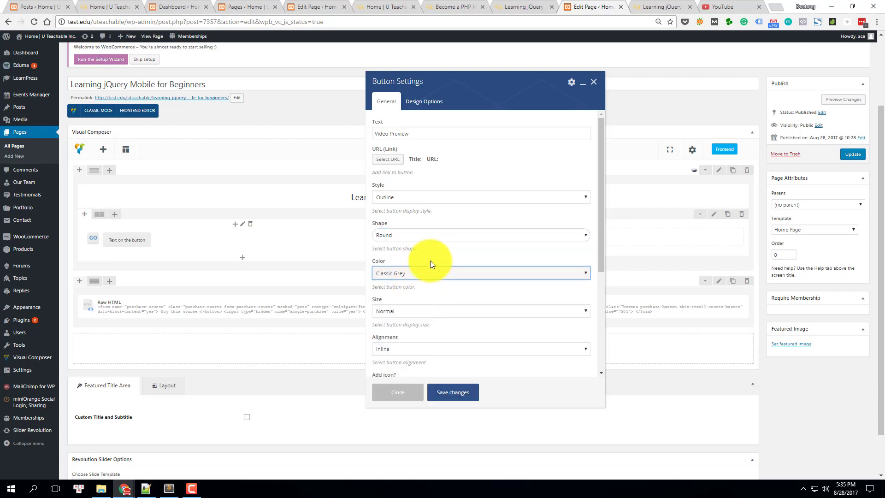
{"action": "scroll", "coordinate": [435, 266], "scroll_direction": "down", "scroll_amount": 2}
{"action": "left_click", "coordinate": [441, 217]}
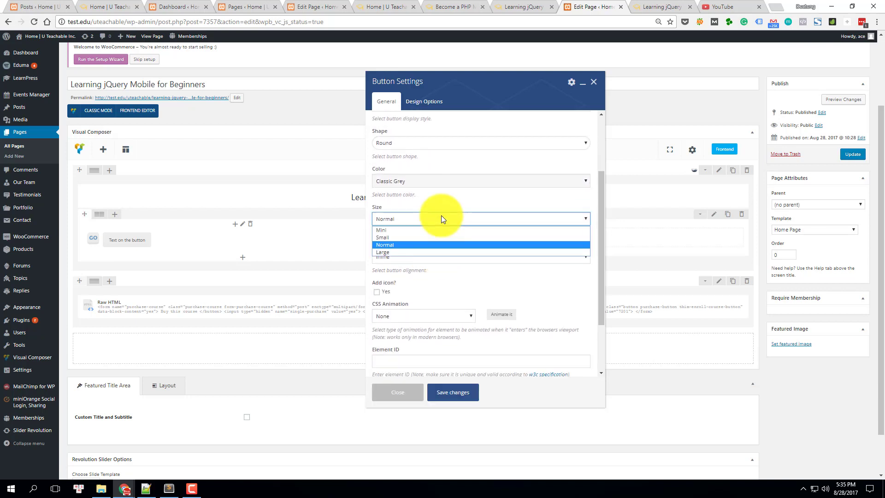
{"action": "left_click", "coordinate": [427, 256]}
Set the Video Preview button's alignment to Right and enable an icon on it.
{"action": "left_click", "coordinate": [429, 253]}
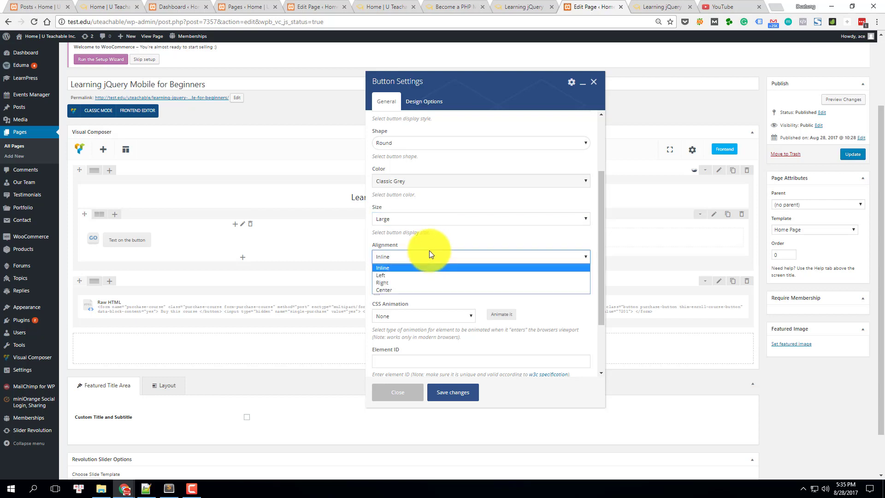
{"action": "left_click", "coordinate": [397, 283]}
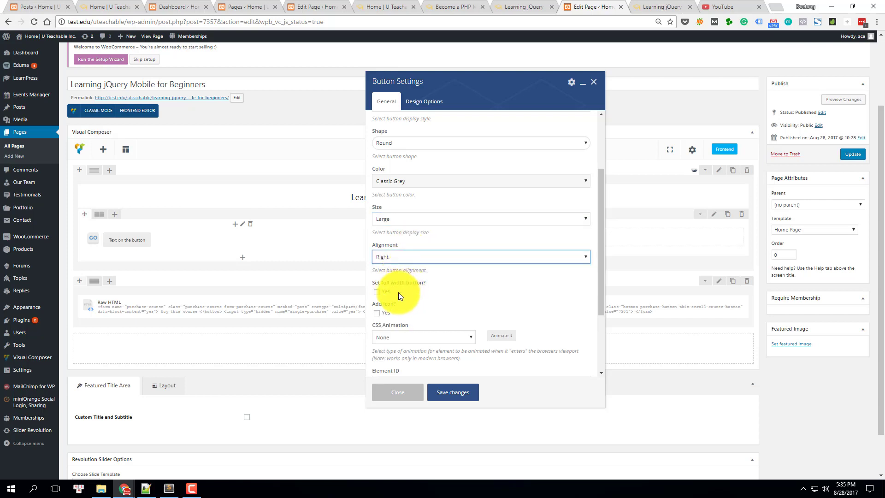
{"action": "scroll", "coordinate": [402, 293], "scroll_direction": "down", "scroll_amount": 2}
{"action": "scroll", "coordinate": [410, 295], "scroll_direction": "down", "scroll_amount": 1}
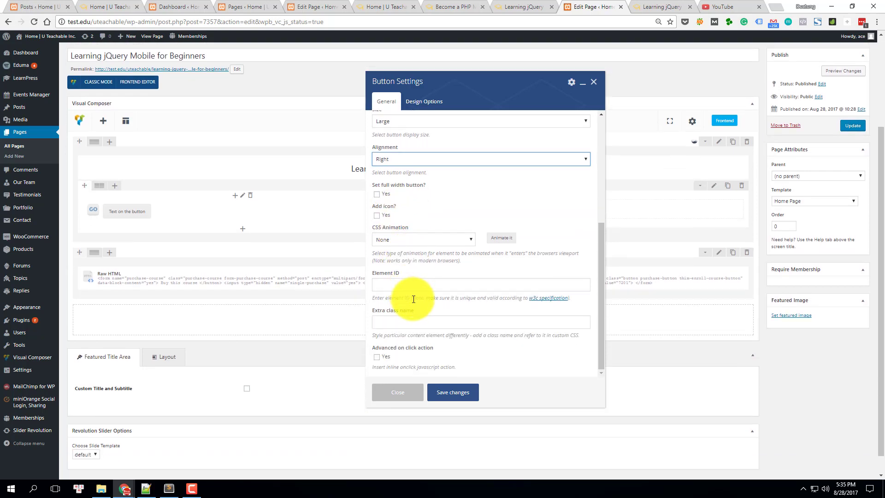
{"action": "left_click", "coordinate": [378, 216]}
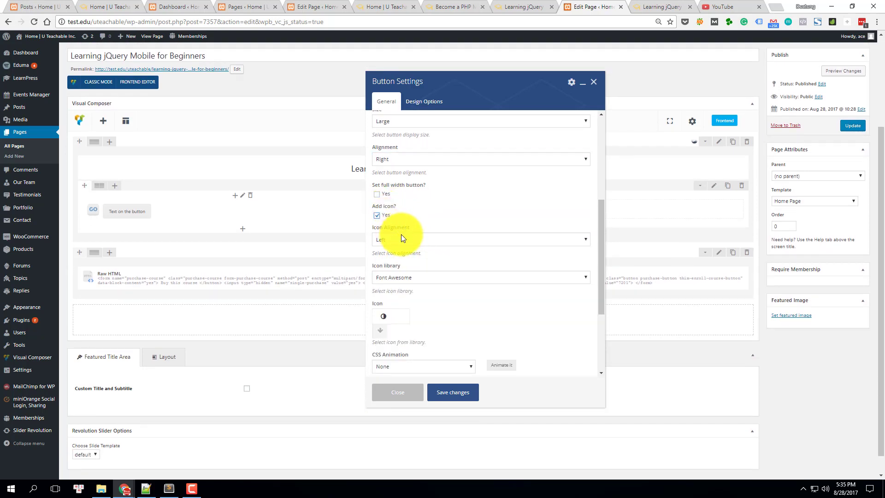
Choose the Font Awesome video camera icon for the Video Preview button, aligned left, and save the button settings.
{"action": "left_click", "coordinate": [401, 236]}
{"action": "left_click", "coordinate": [401, 236]}
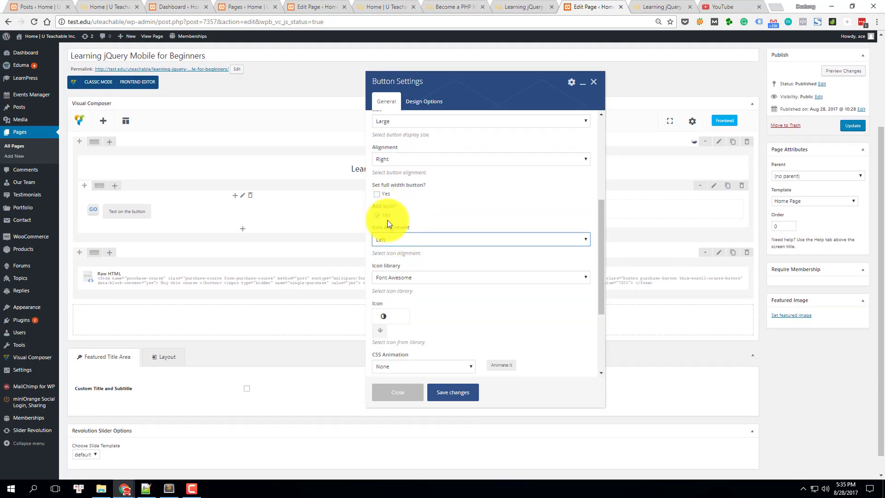
{"action": "left_click", "coordinate": [411, 277]}
{"action": "left_click", "coordinate": [412, 277]}
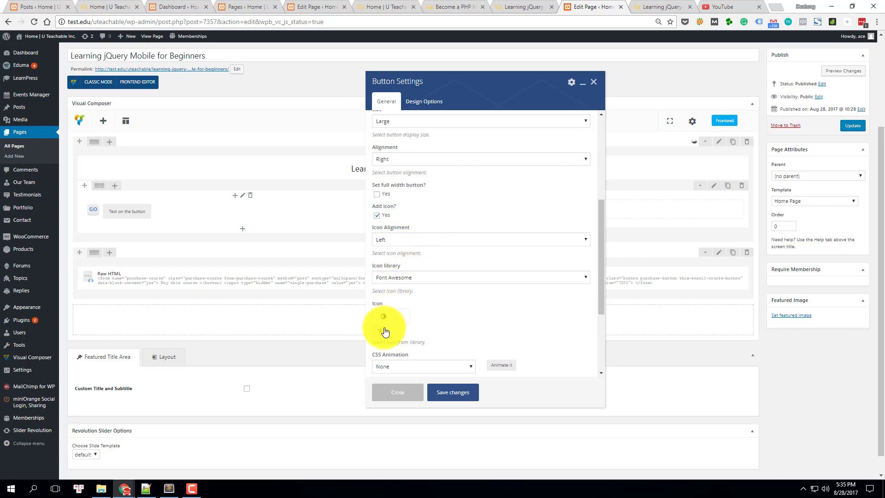
{"action": "left_click", "coordinate": [390, 330]}
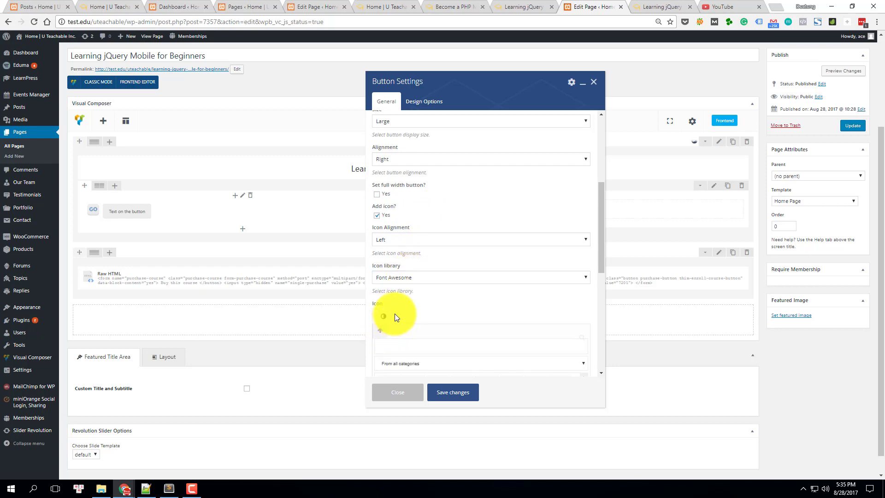
{"action": "scroll", "coordinate": [415, 318], "scroll_direction": "down", "scroll_amount": 3}
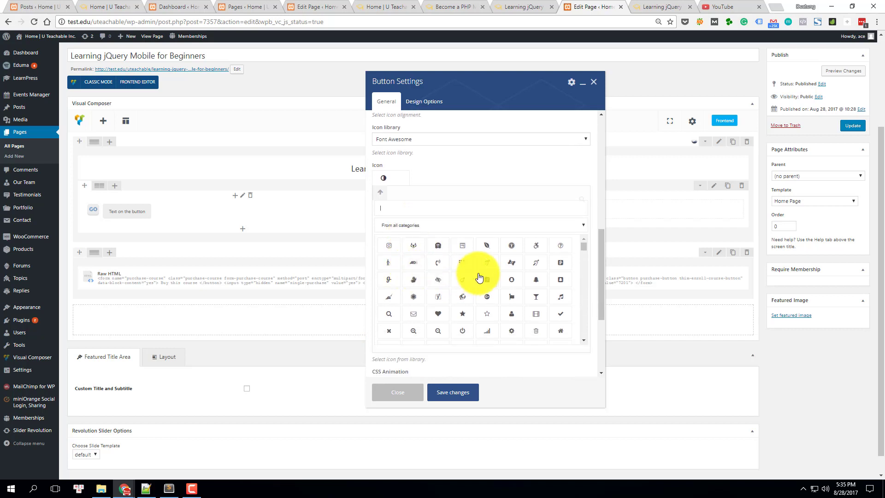
{"action": "scroll", "coordinate": [483, 282], "scroll_direction": "down", "scroll_amount": 1}
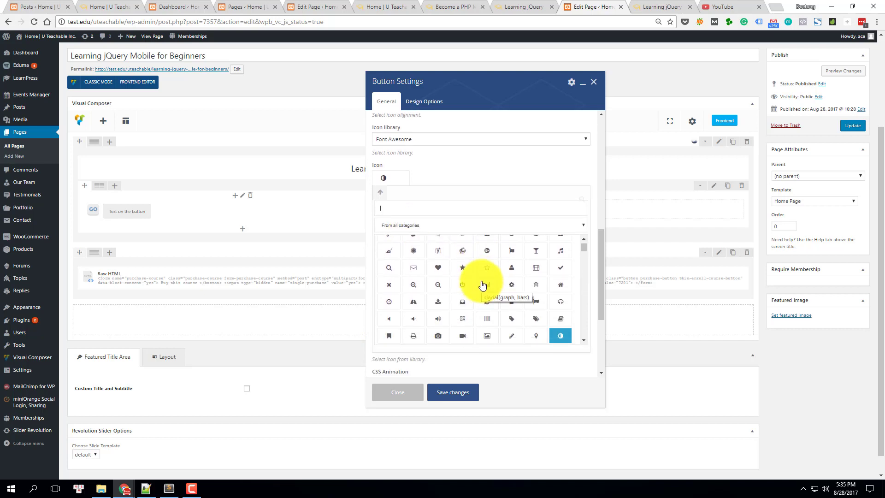
{"action": "scroll", "coordinate": [482, 285], "scroll_direction": "up", "scroll_amount": 1}
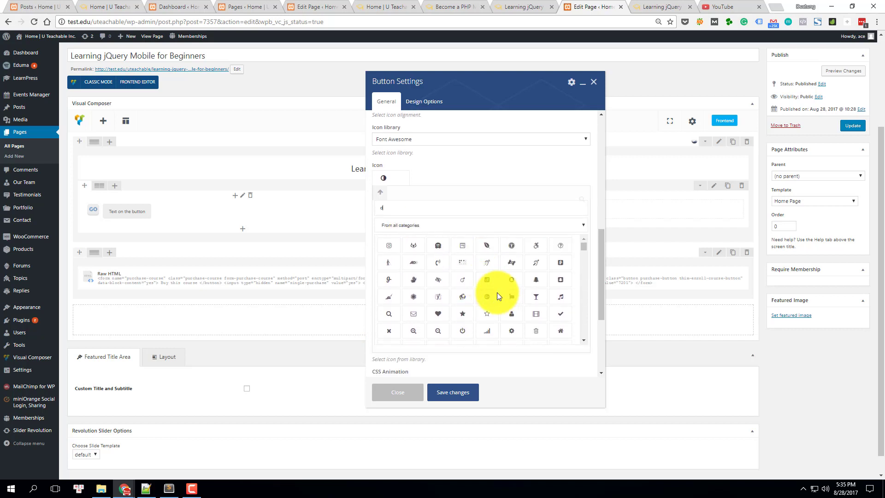
{"action": "type", "text": "download"}
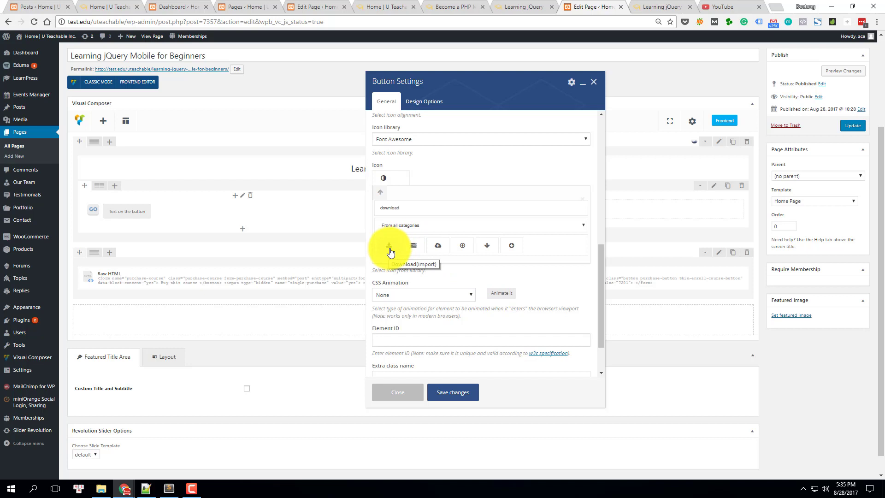
{"action": "type", "text": "video"}
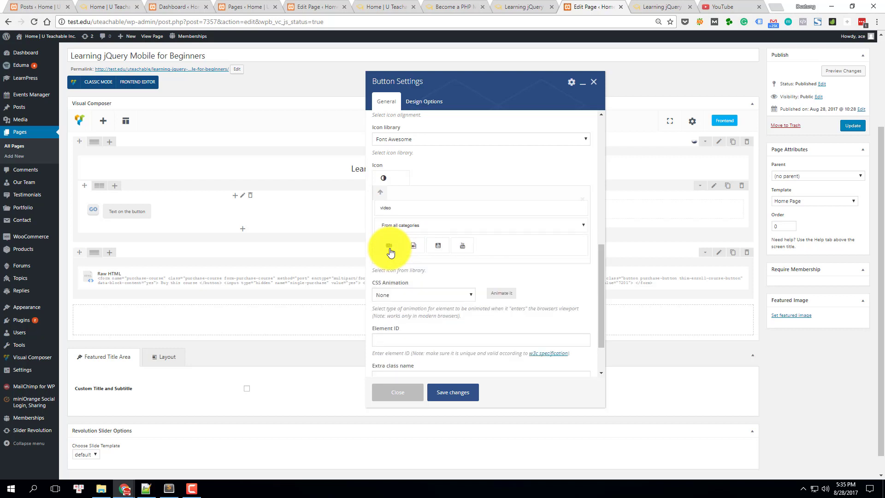
{"action": "left_click", "coordinate": [389, 251]}
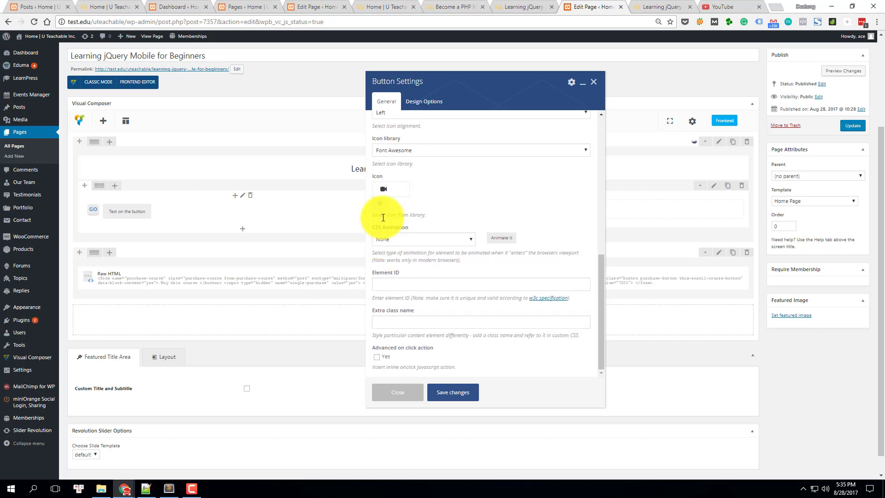
{"action": "left_click", "coordinate": [450, 393]}
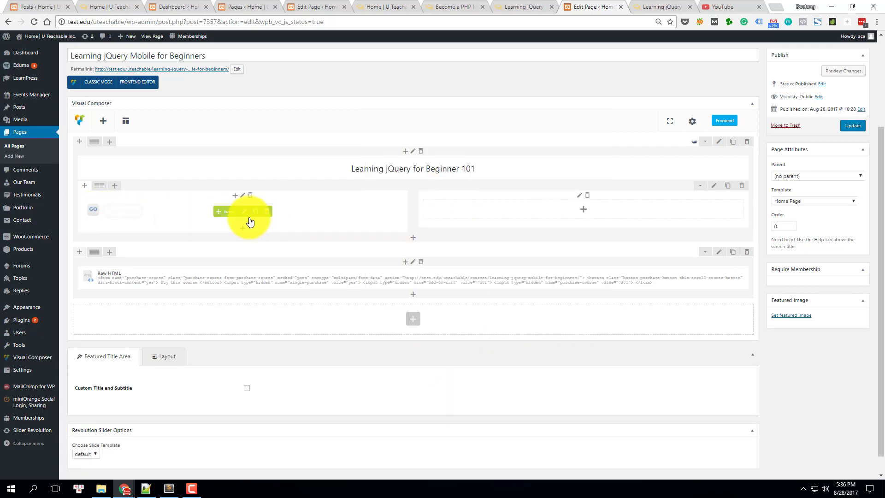
{"action": "left_click", "coordinate": [257, 213]}
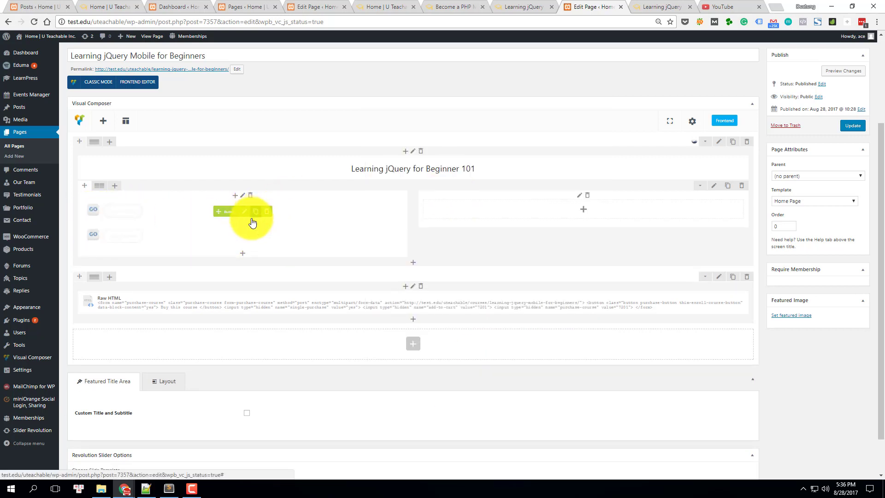
{"action": "left_click_drag", "start_coordinate": [348, 234], "coordinate": [482, 243]}
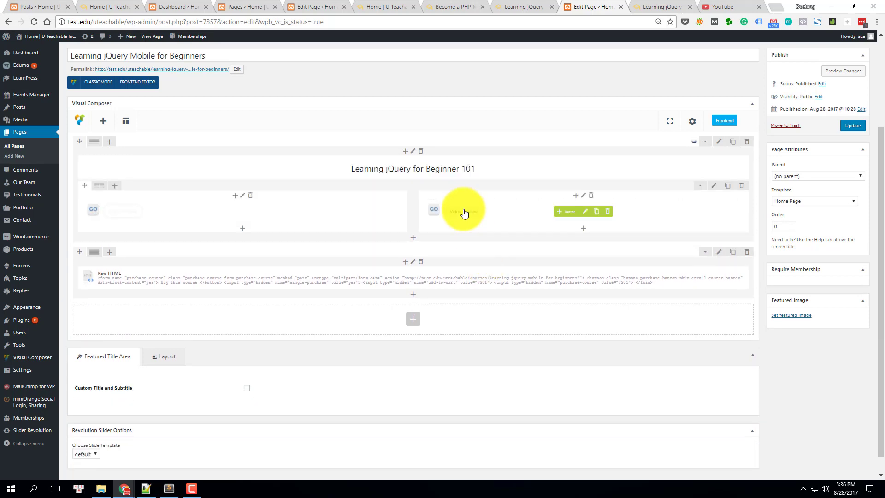
{"action": "left_click", "coordinate": [585, 211]}
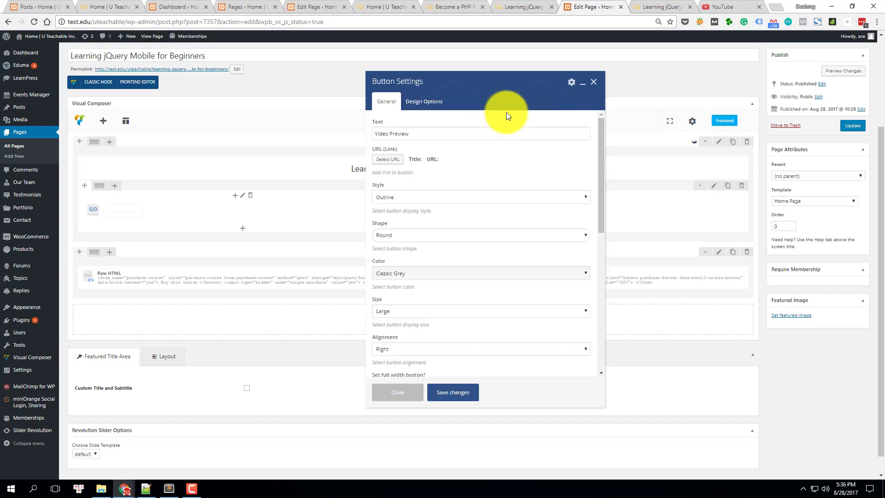
{"action": "left_click", "coordinate": [421, 134]}
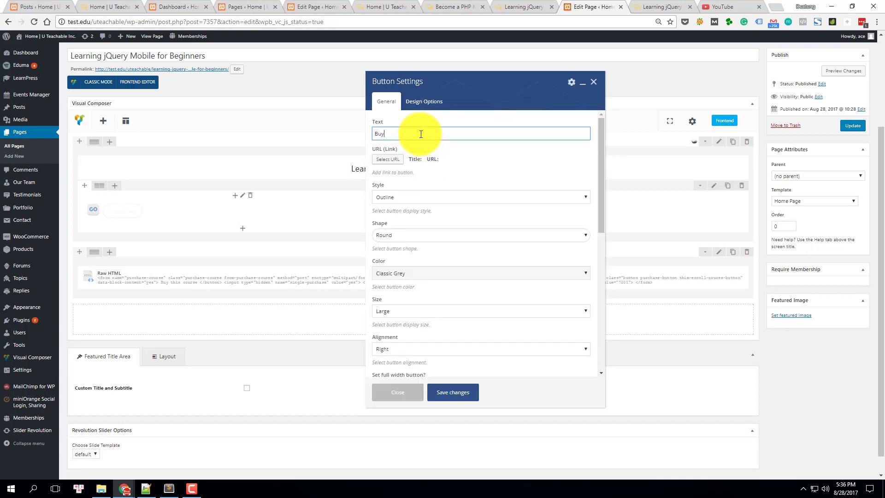
{"action": "left_click", "coordinate": [594, 82]}
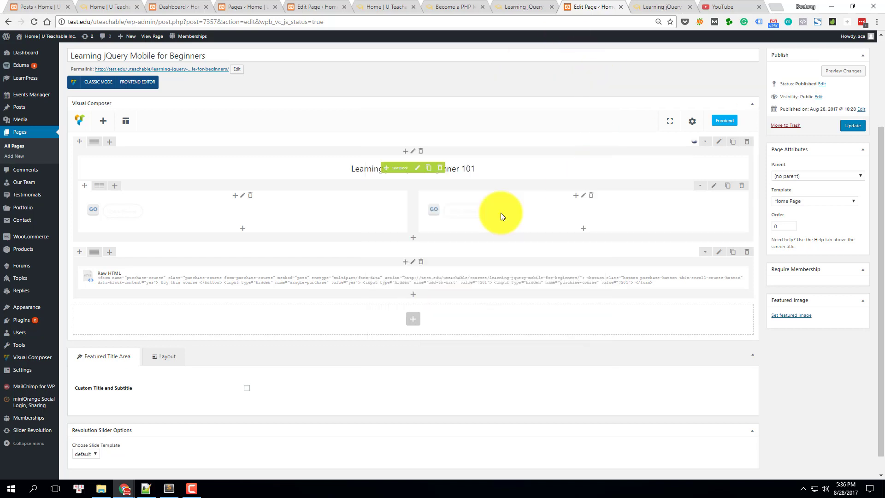
{"action": "left_click", "coordinate": [608, 212]}
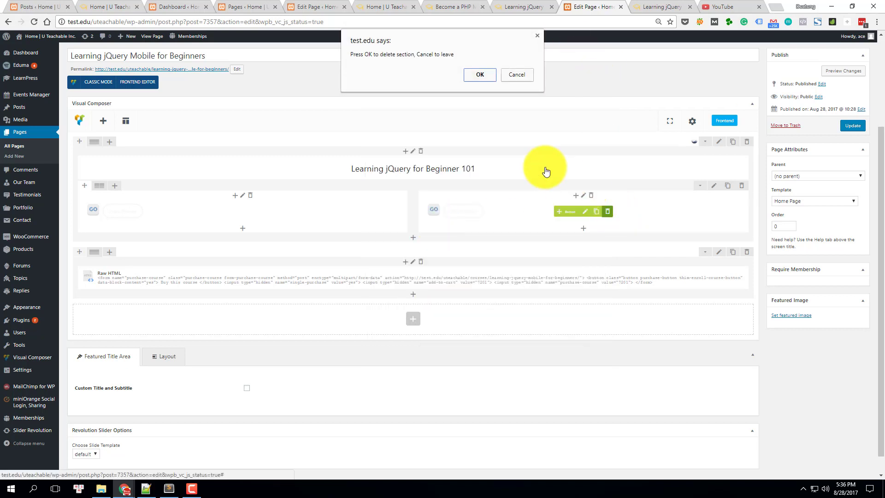
{"action": "left_click", "coordinate": [487, 74]}
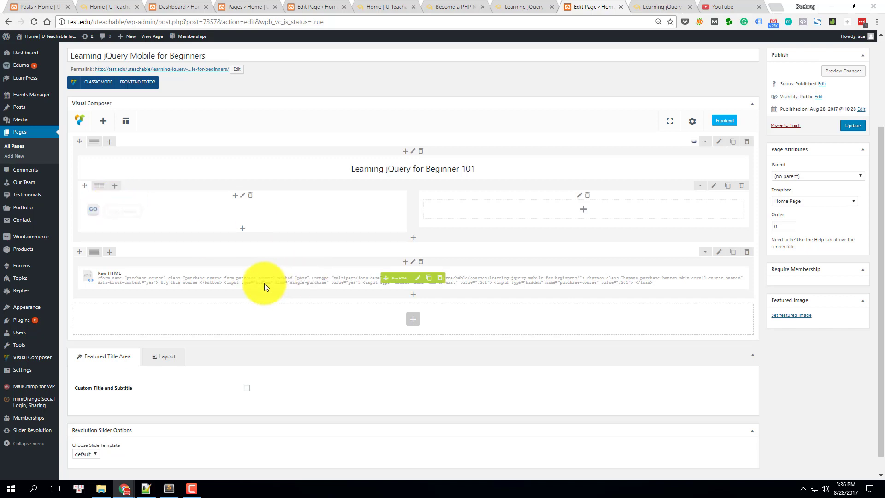
Move the Raw HTML purchase element into the inner row's second column and split the emptied row into 1/4 and 3/4 columns.
{"action": "mouse_move", "coordinate": [99, 275]}
{"action": "left_mouse_down"}
{"action": "mouse_move", "coordinate": [131, 277]}
{"action": "mouse_move", "coordinate": [94, 284]}
{"action": "left_mouse_up"}
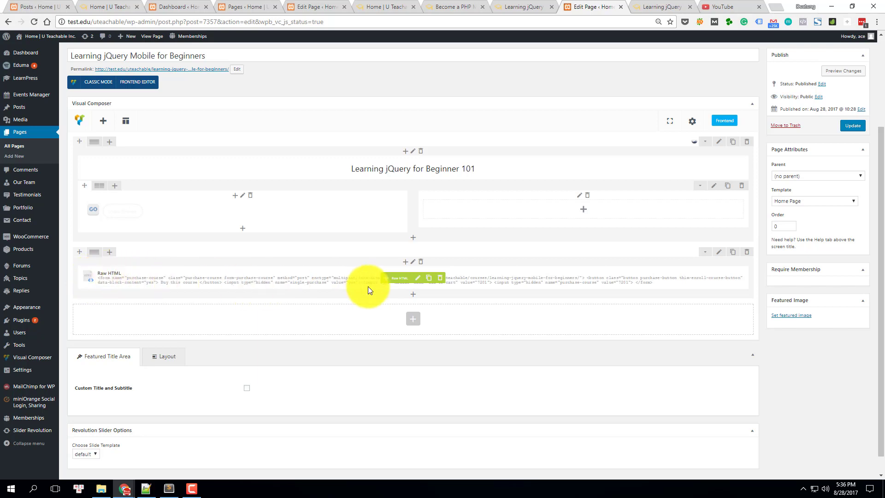
{"action": "left_click_drag", "start_coordinate": [395, 280], "coordinate": [510, 210]}
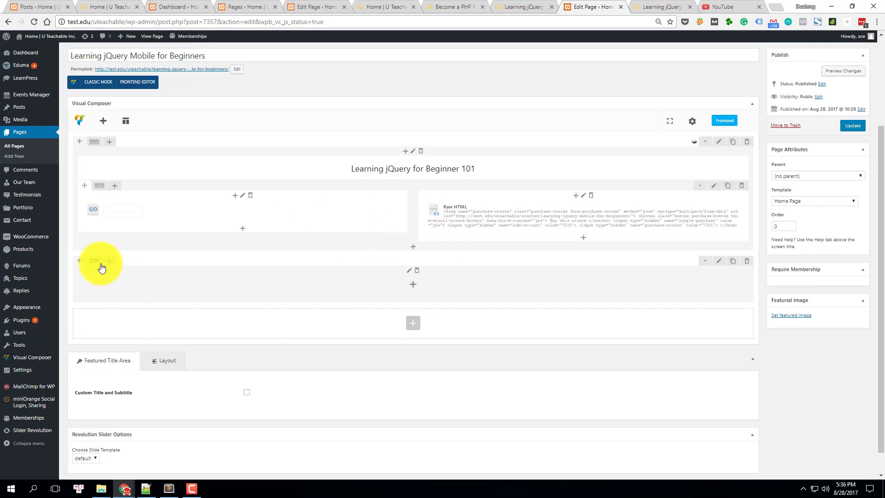
{"action": "mouse_move", "coordinate": [110, 266]}
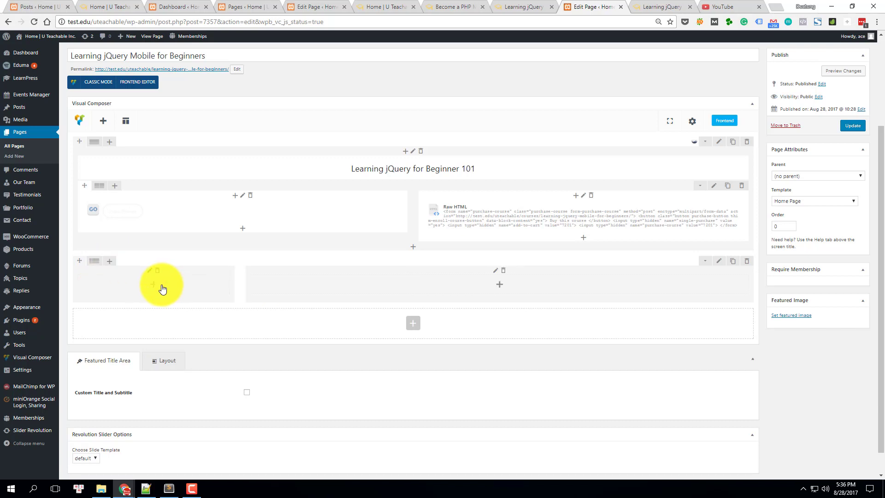
Add a new row beneath the empty two-column row.
{"action": "left_click", "coordinate": [414, 324]}
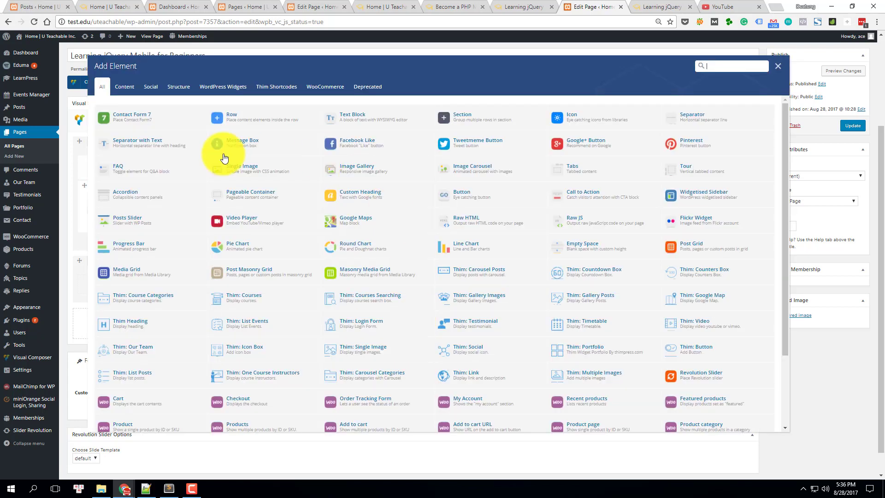
{"action": "left_click", "coordinate": [257, 158]}
{"action": "mouse_move", "coordinate": [83, 256]}
{"action": "mouse_move", "coordinate": [83, 256]}
{"action": "left_mouse_down"}
{"action": "mouse_move", "coordinate": [93, 312]}
{"action": "mouse_move", "coordinate": [95, 300]}
{"action": "left_mouse_up"}
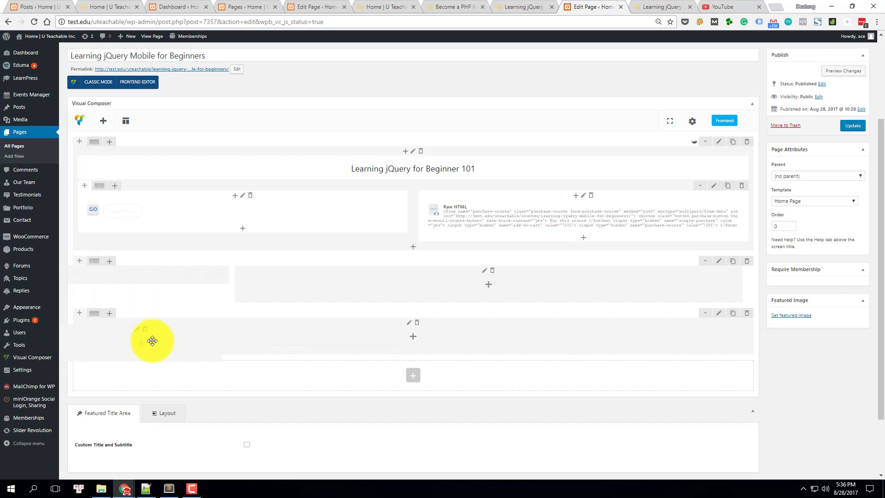
{"action": "mouse_move", "coordinate": [103, 320]}
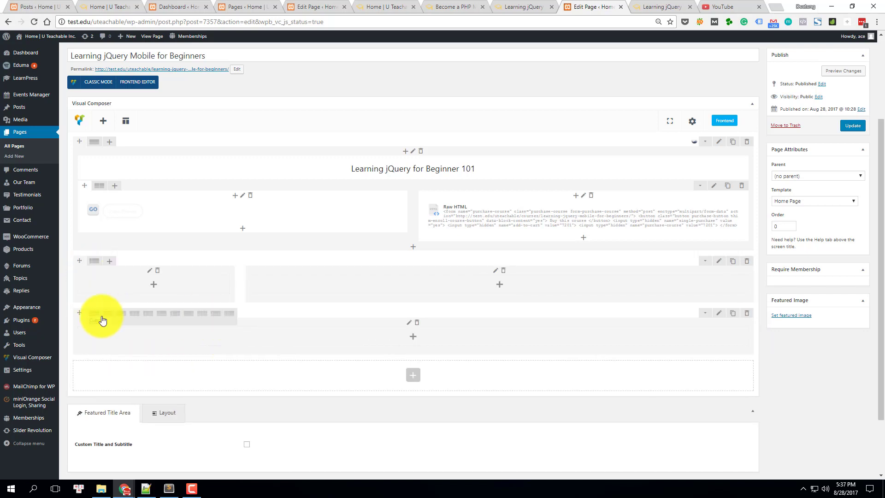
Nest an inner row with 1/4 and 3/4 columns inside the new row and delete the empty two-column row above it.
{"action": "left_click", "coordinate": [413, 336]}
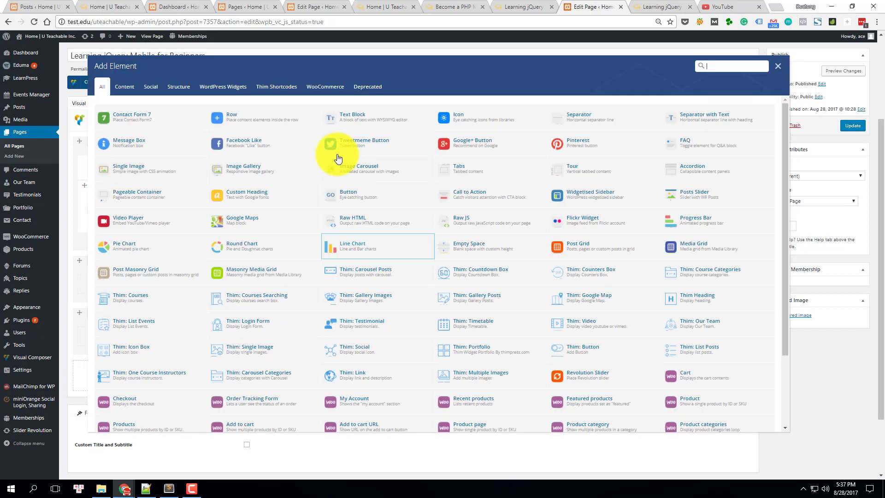
{"action": "left_click", "coordinate": [266, 109]}
{"action": "mouse_move", "coordinate": [97, 333]}
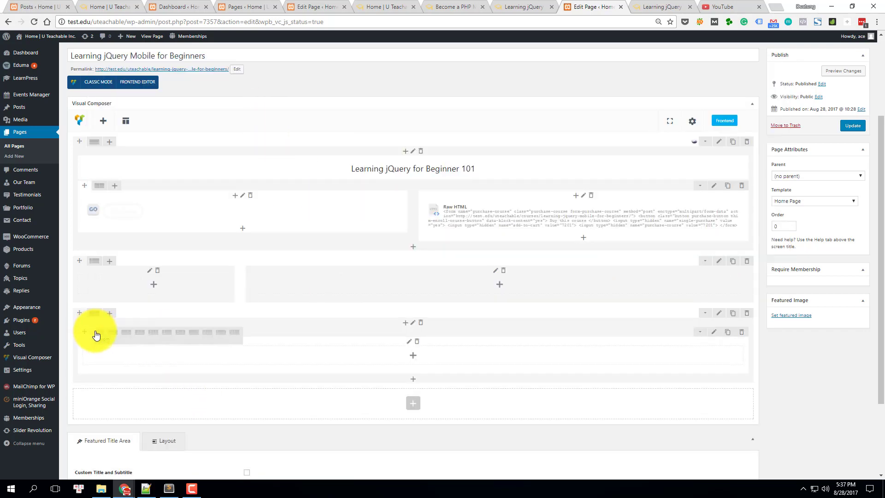
{"action": "left_click", "coordinate": [167, 333]}
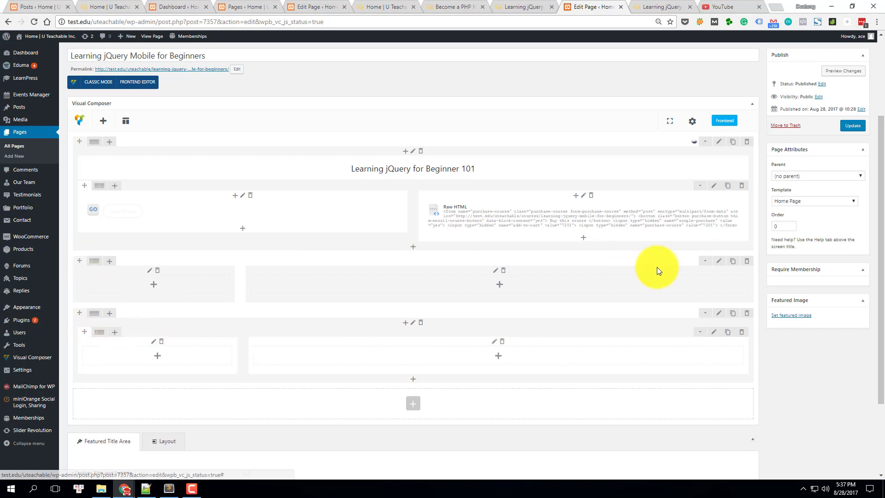
{"action": "left_click", "coordinate": [747, 261]}
{"action": "left_click", "coordinate": [477, 73]}
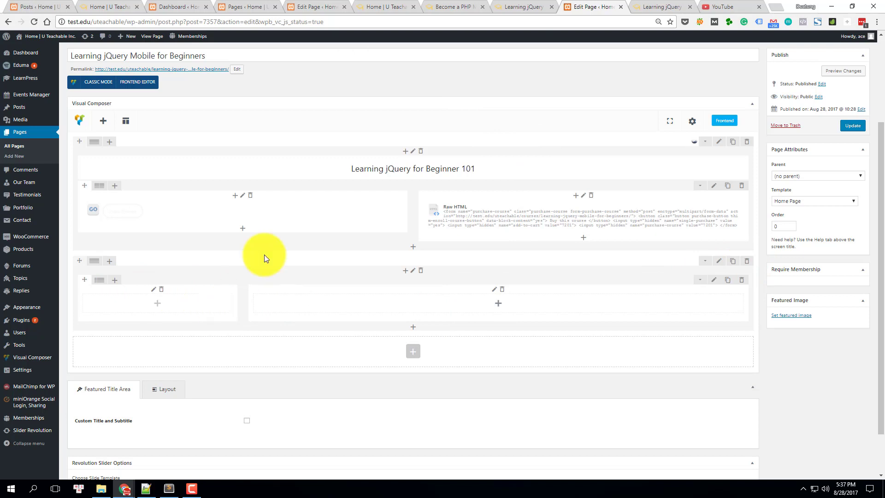
Examine the layout of the finished Python bootcamp landing page and the default jQuery course page for reference.
{"action": "left_click", "coordinate": [373, 6]}
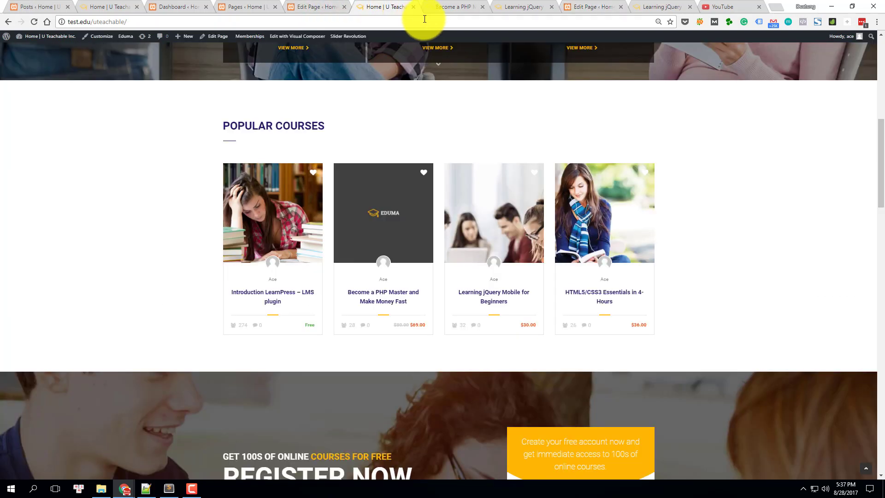
{"action": "left_click", "coordinate": [474, 7]}
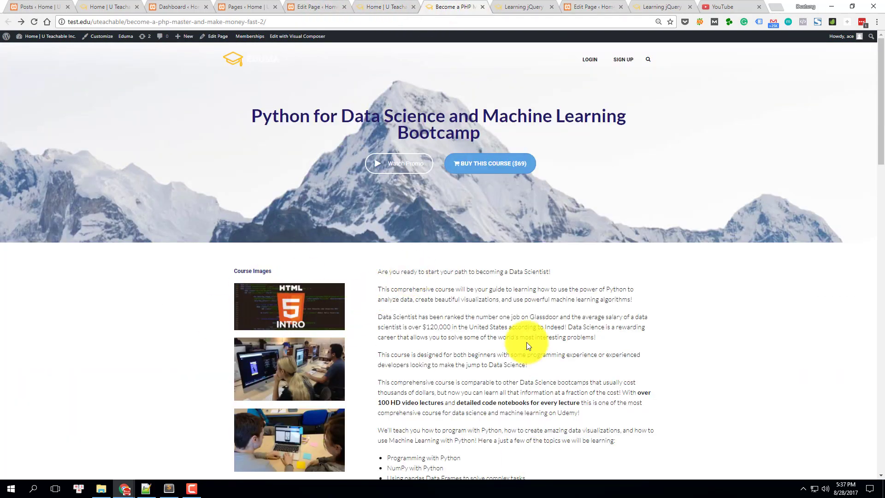
{"action": "left_click", "coordinate": [595, 6]}
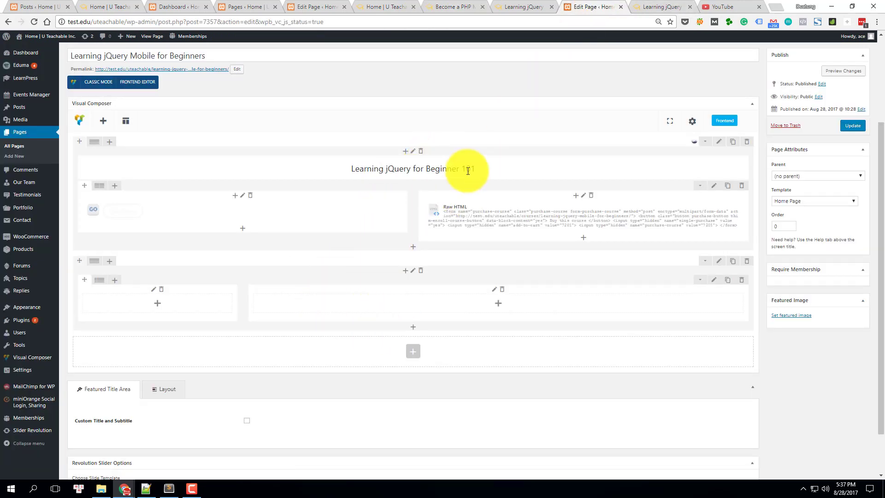
{"action": "left_click", "coordinate": [516, 7]}
{"action": "left_click", "coordinate": [470, 6]}
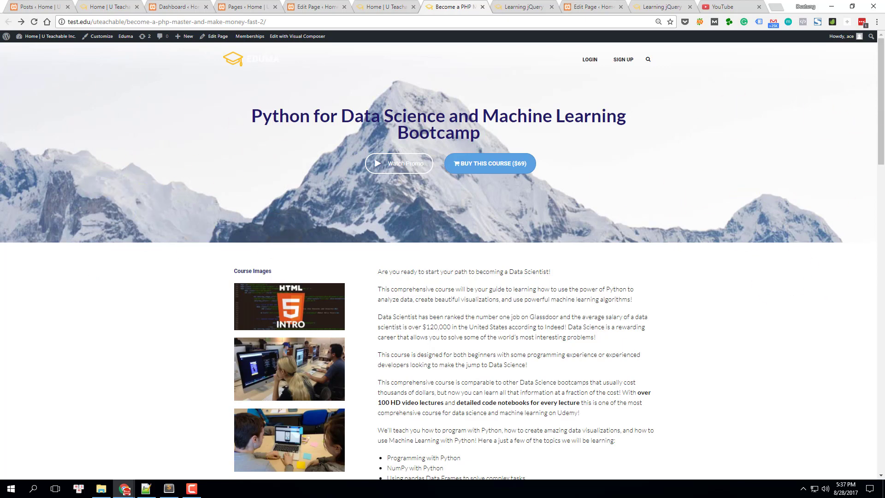
{"action": "left_click", "coordinate": [523, 5]}
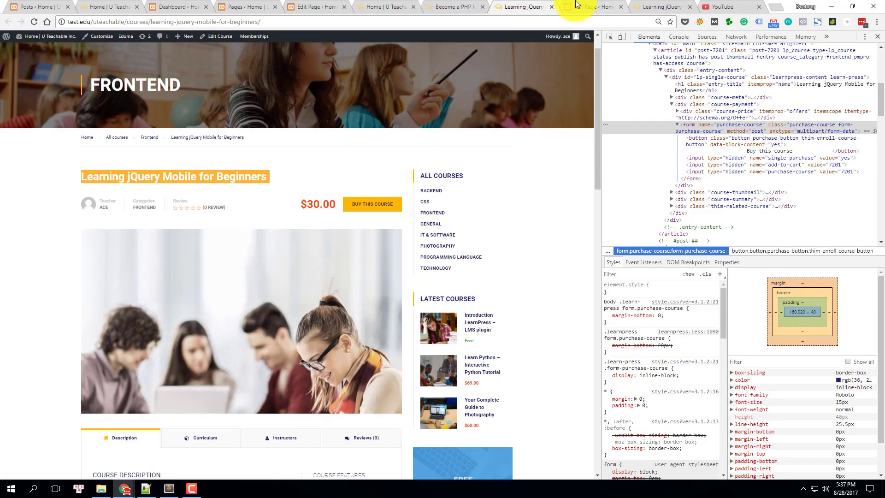
{"action": "left_click", "coordinate": [582, 5]}
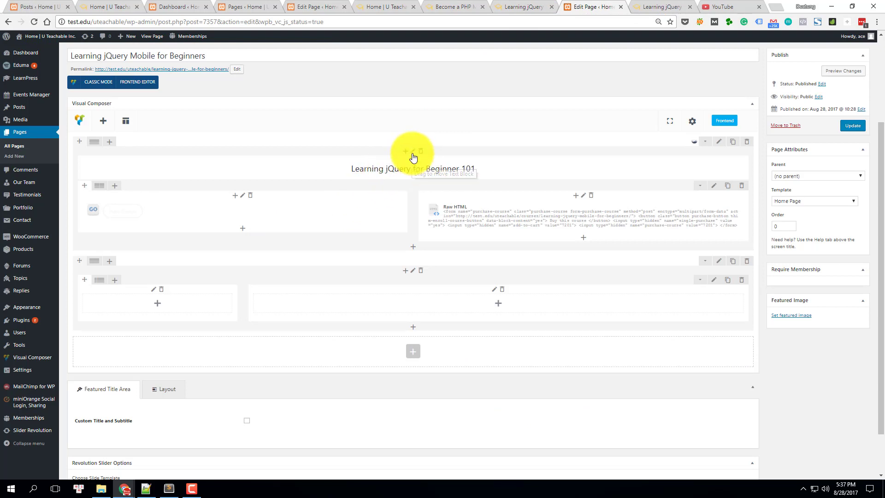
Choose the background image style in the hero row's design options and save the row settings.
{"action": "left_click", "coordinate": [718, 143]}
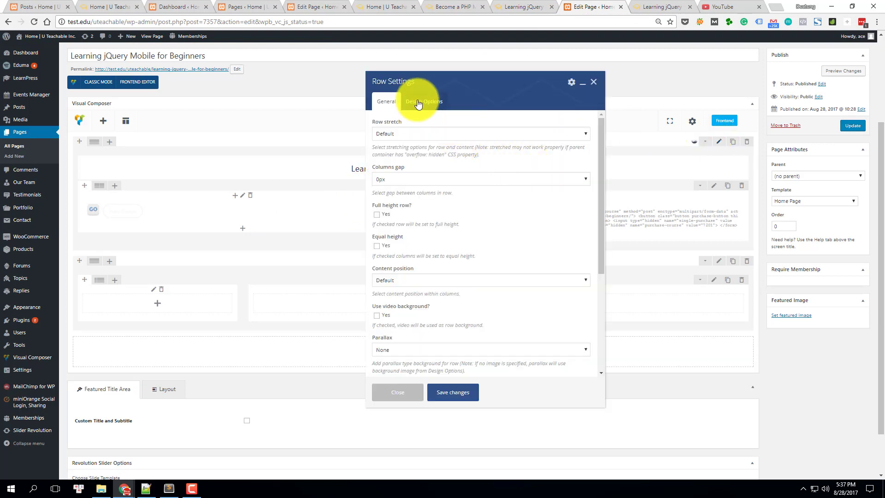
{"action": "left_click", "coordinate": [419, 103]}
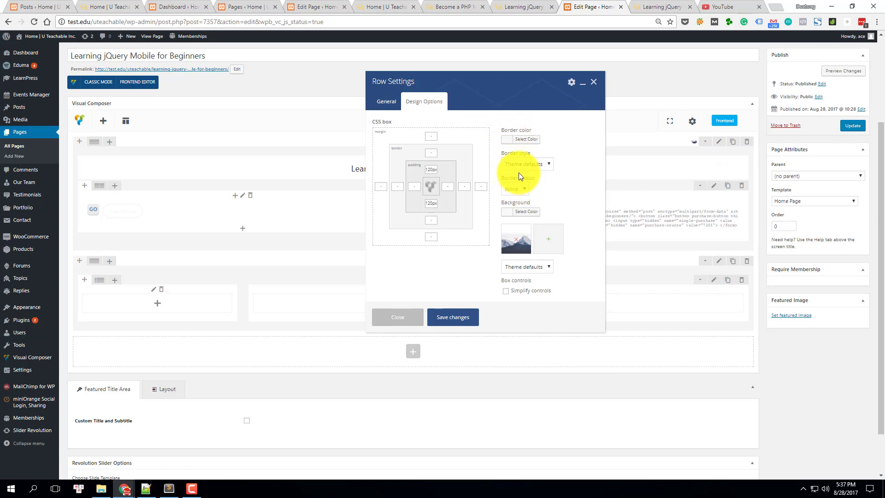
{"action": "left_click", "coordinate": [527, 267]}
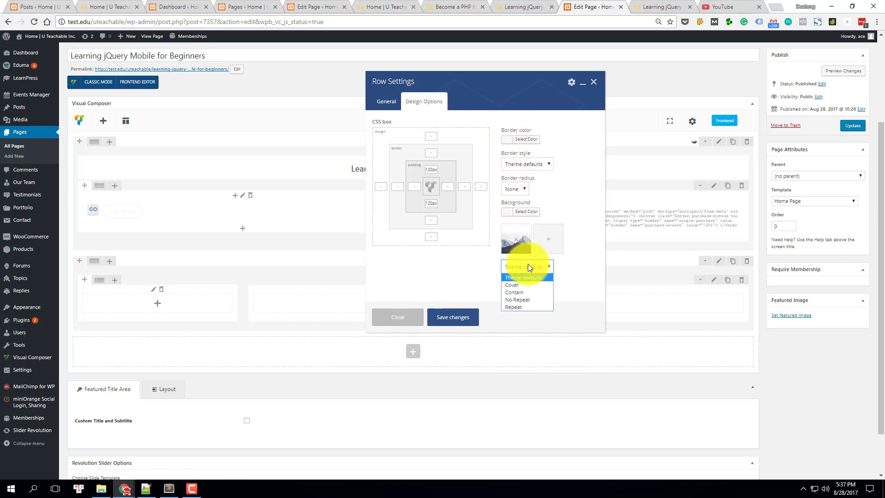
{"action": "left_click", "coordinate": [524, 279]}
{"action": "left_click", "coordinate": [444, 318]}
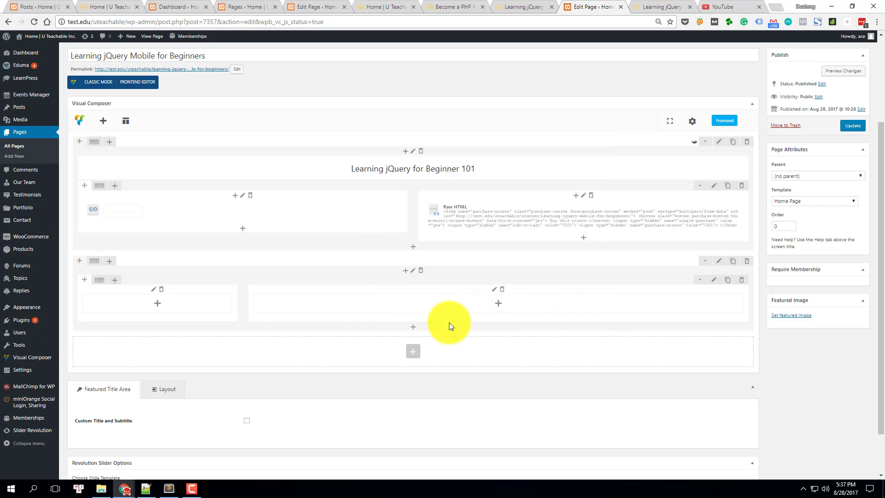
Set the hero row's stretch option to Stretch row and save the row settings.
{"action": "left_click", "coordinate": [718, 141]}
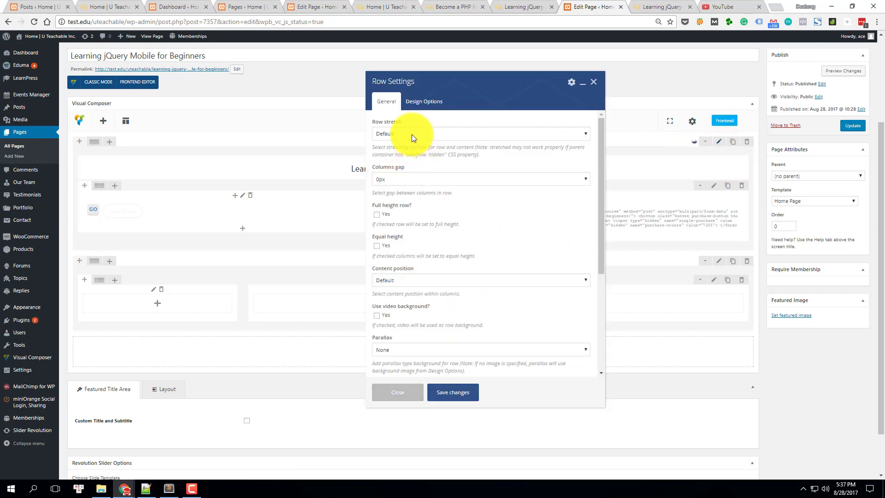
{"action": "left_click", "coordinate": [411, 134]}
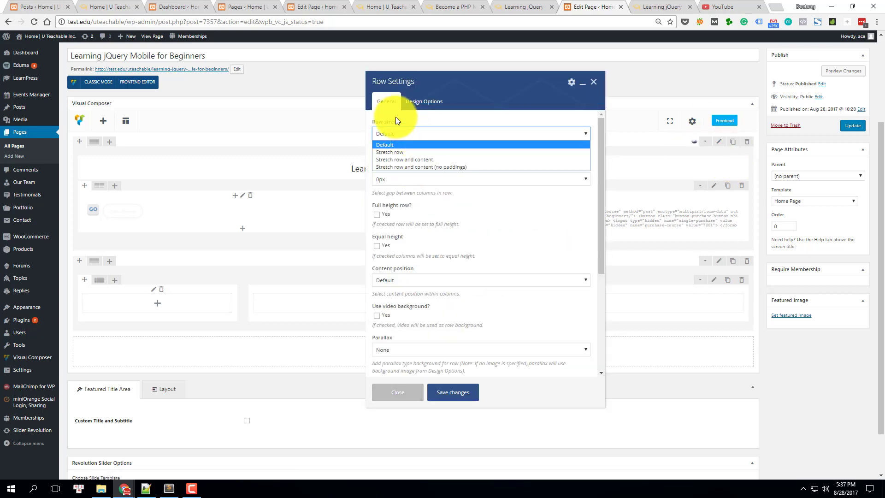
{"action": "left_click", "coordinate": [397, 153]}
{"action": "left_click", "coordinate": [447, 396]}
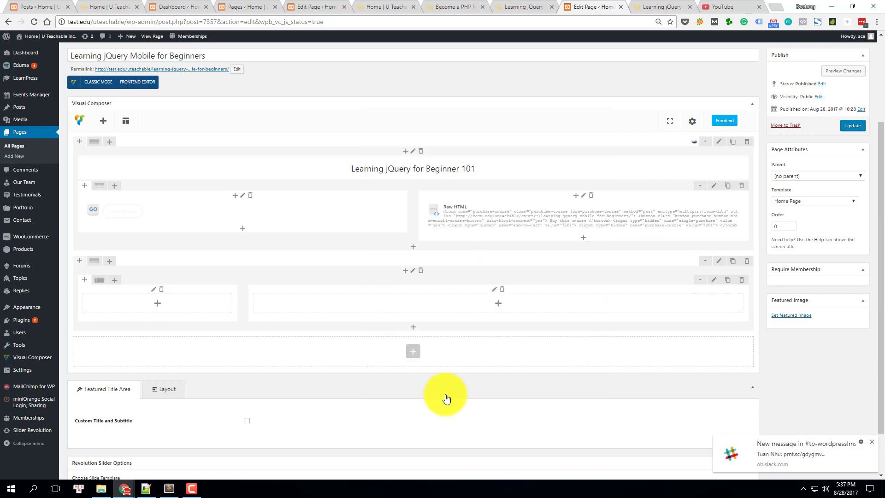
Update the page and check the hero title, preview button and purchase button on the published page.
{"action": "left_click", "coordinate": [851, 129]}
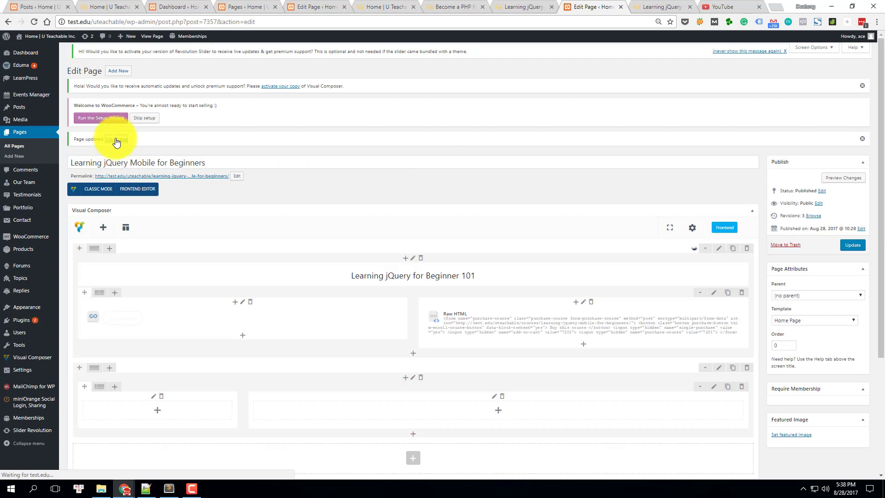
{"action": "middle_click", "coordinate": [116, 140]}
{"action": "left_click", "coordinate": [657, 5]}
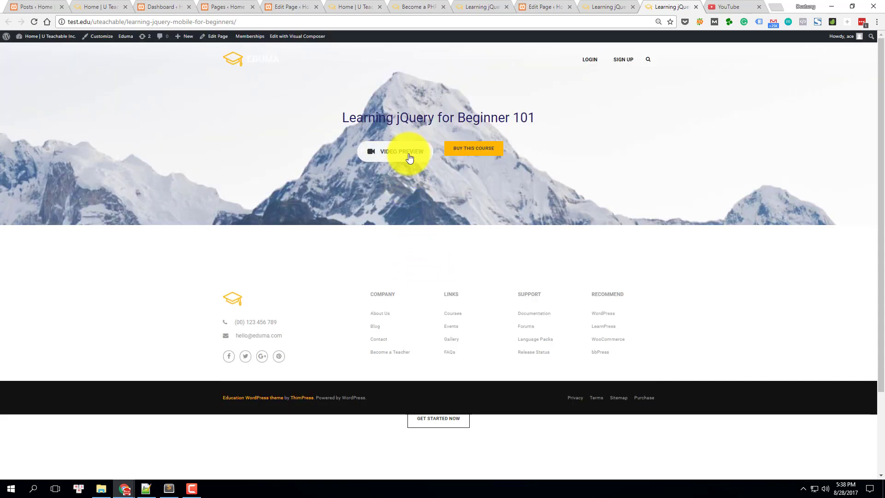
{"action": "triple_click", "coordinate": [351, 115]}
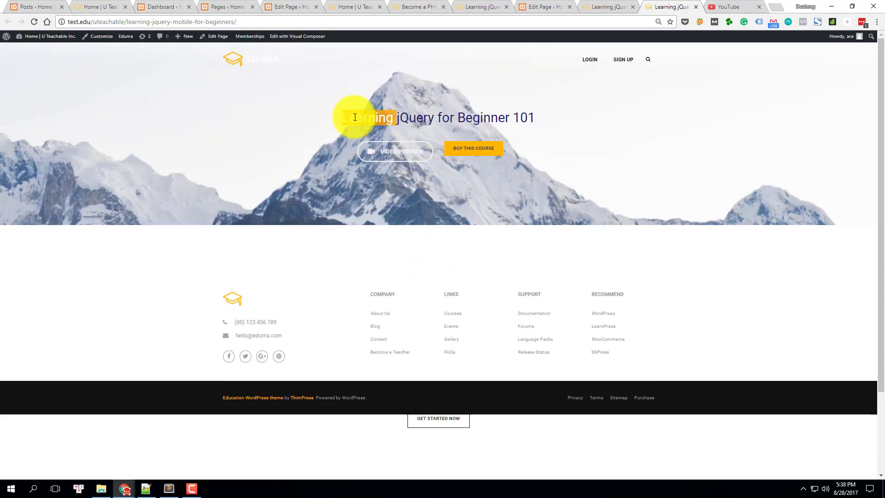
{"action": "left_click", "coordinate": [352, 115]}
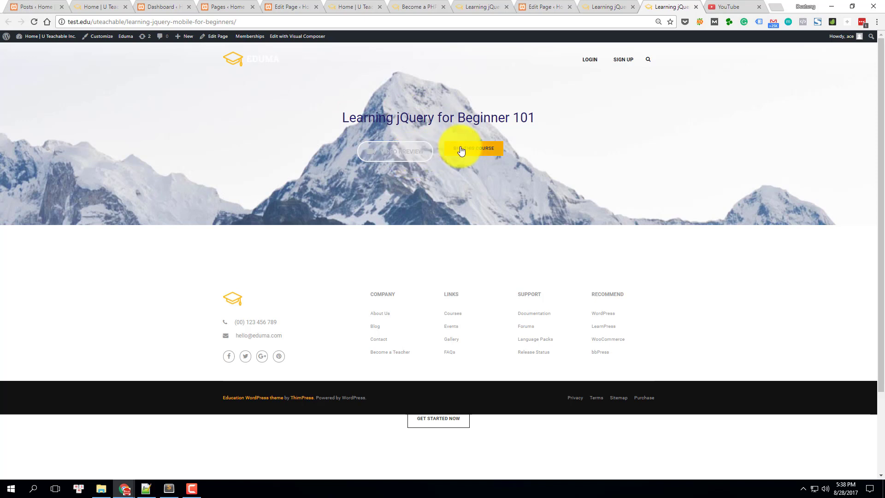
{"action": "triple_click", "coordinate": [412, 116]}
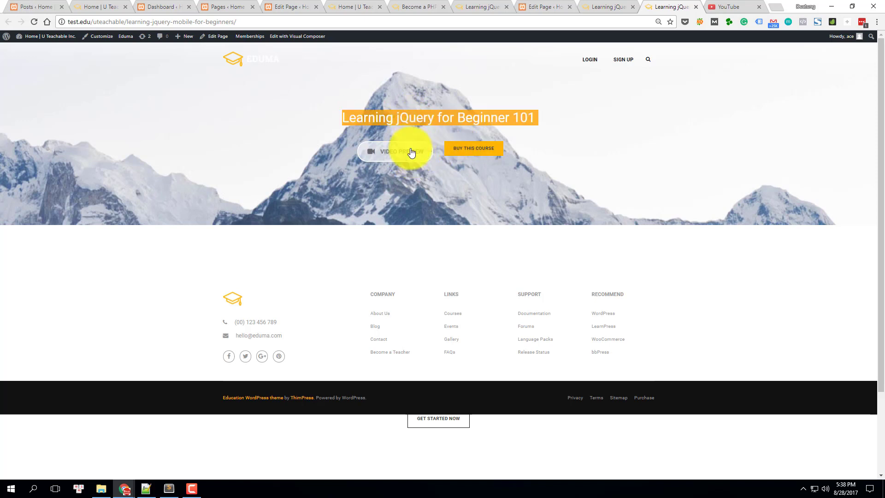
{"action": "left_click", "coordinate": [455, 118]}
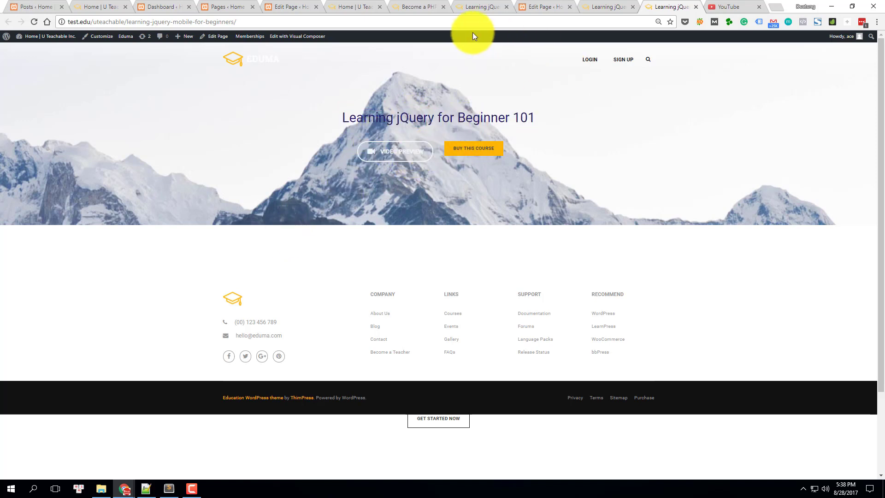
Copy the full course description from the finished bootcamp landing page and close the duplicate jQuery page preview.
{"action": "left_click", "coordinate": [100, 5]}
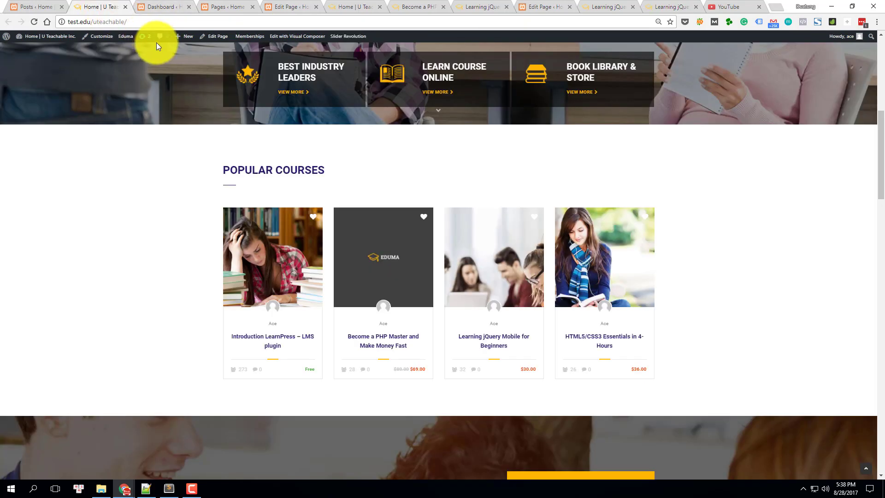
{"action": "left_click", "coordinate": [410, 7]}
{"action": "scroll", "coordinate": [373, 291], "scroll_direction": "down", "scroll_amount": 6}
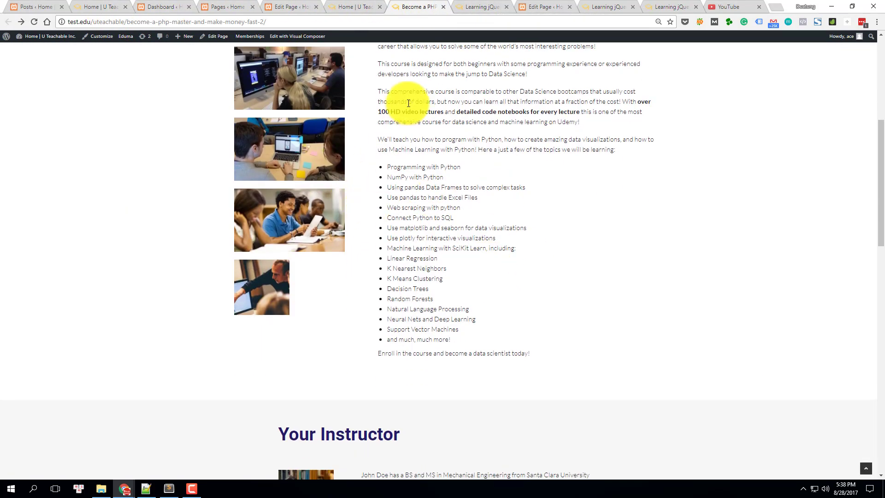
{"action": "scroll", "coordinate": [408, 124], "scroll_direction": "up", "scroll_amount": 3}
{"action": "double_click", "coordinate": [407, 121]}
{"action": "left_click_drag", "start_coordinate": [407, 120], "coordinate": [451, 420]}
{"action": "left_click", "coordinate": [675, 7]}
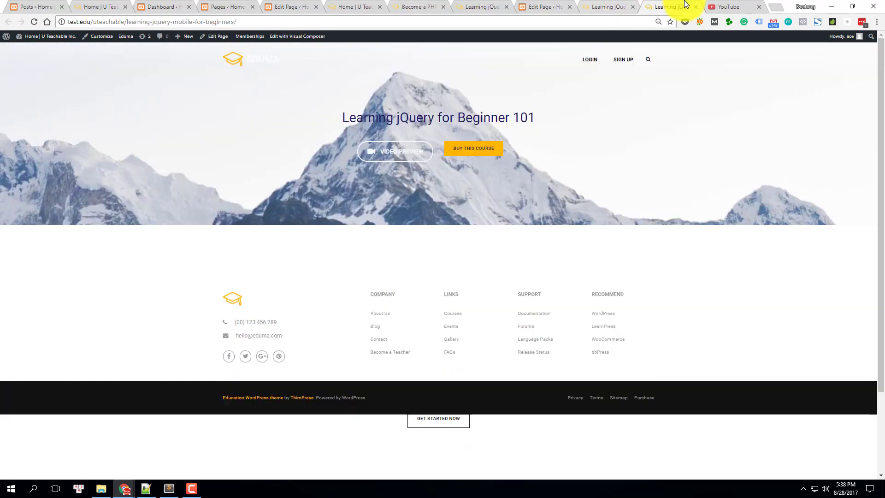
{"action": "left_click", "coordinate": [623, 6]}
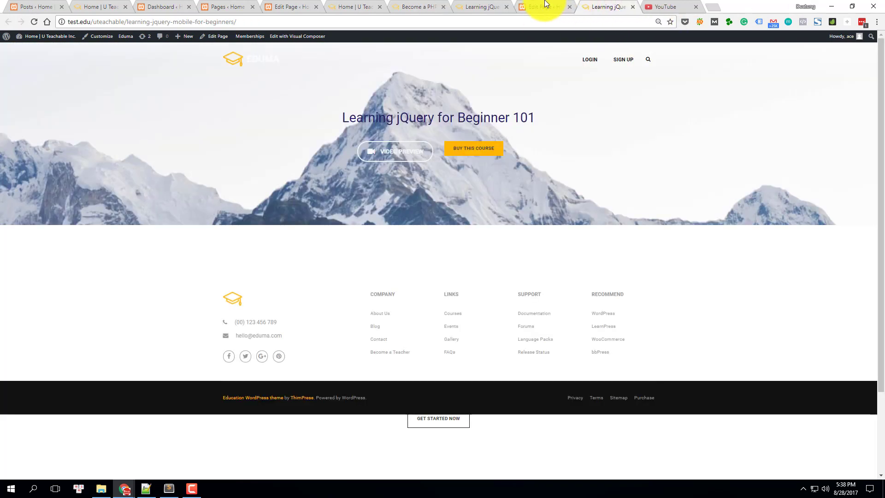
Add a text block to the content section's 3/4 column and replace its placeholder with the copied course description.
{"action": "left_click", "coordinate": [544, 6]}
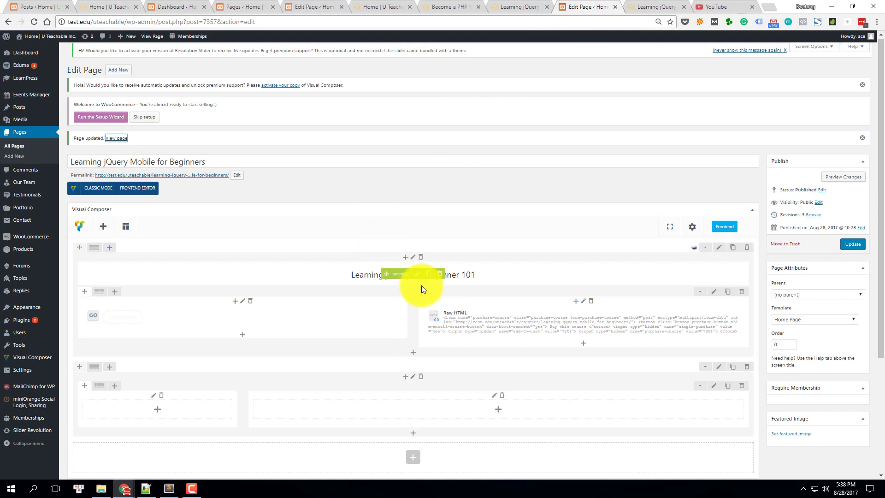
{"action": "scroll", "coordinate": [421, 289], "scroll_direction": "down", "scroll_amount": 3}
{"action": "left_click", "coordinate": [498, 409]}
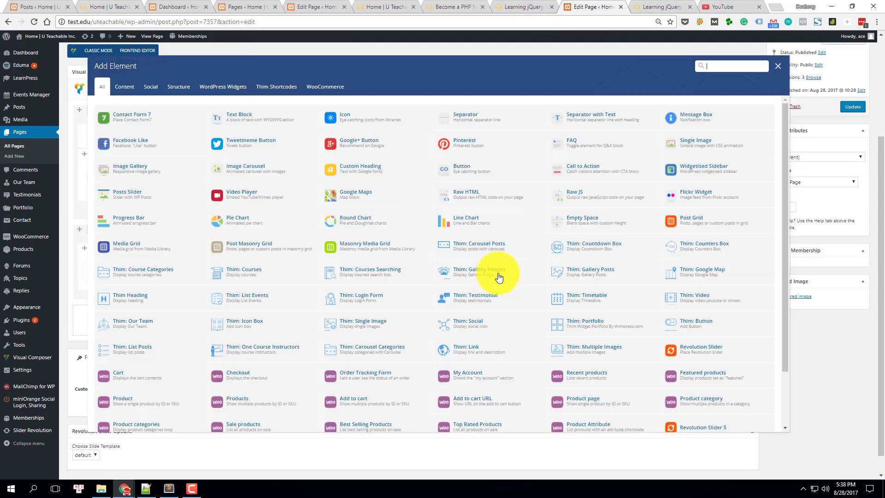
{"action": "left_click", "coordinate": [284, 115]}
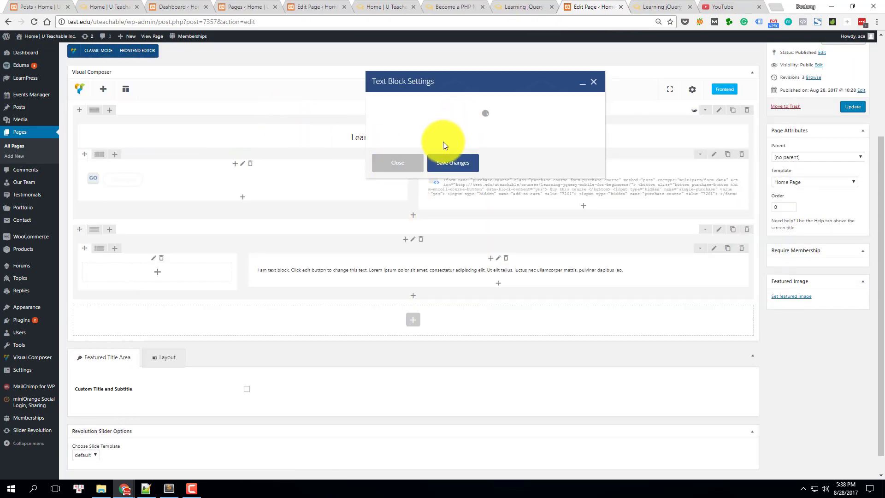
{"action": "key", "text": "ctrl+a"}
{"action": "key", "text": "ctrl+v"}
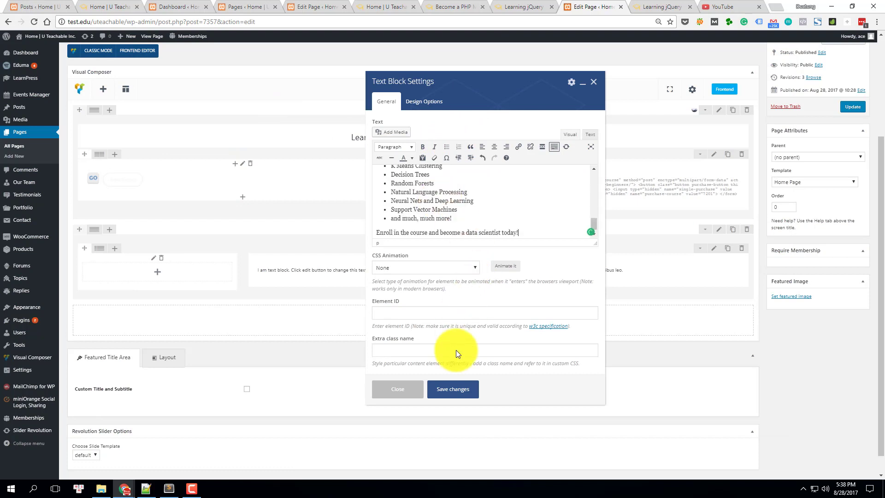
{"action": "left_click", "coordinate": [458, 390]}
Add a text block to the content section's 1/4 column and clear its placeholder text.
{"action": "left_click", "coordinate": [157, 272]}
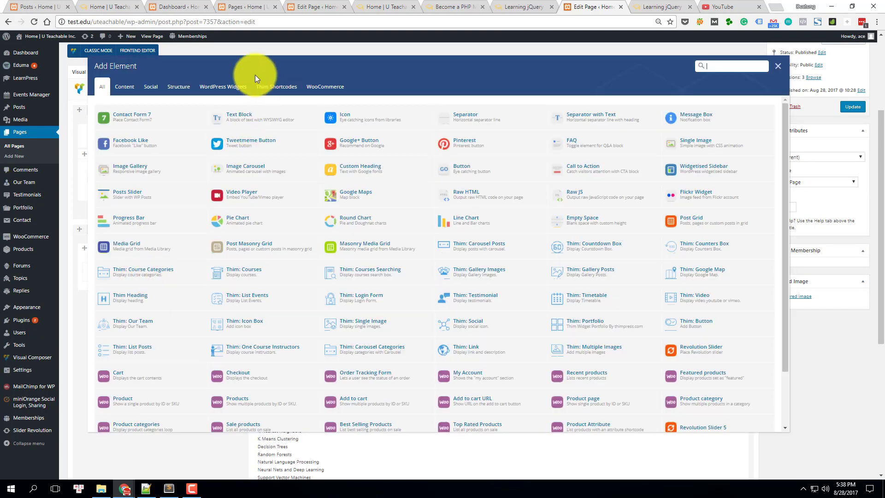
{"action": "left_click", "coordinate": [234, 116]}
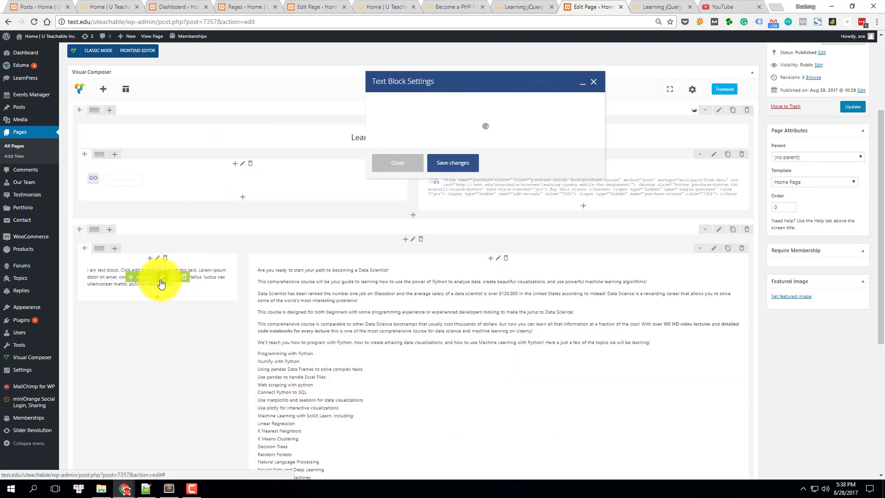
{"action": "key", "text": "ctrl+a"}
{"action": "key", "text": "BackSpace"}
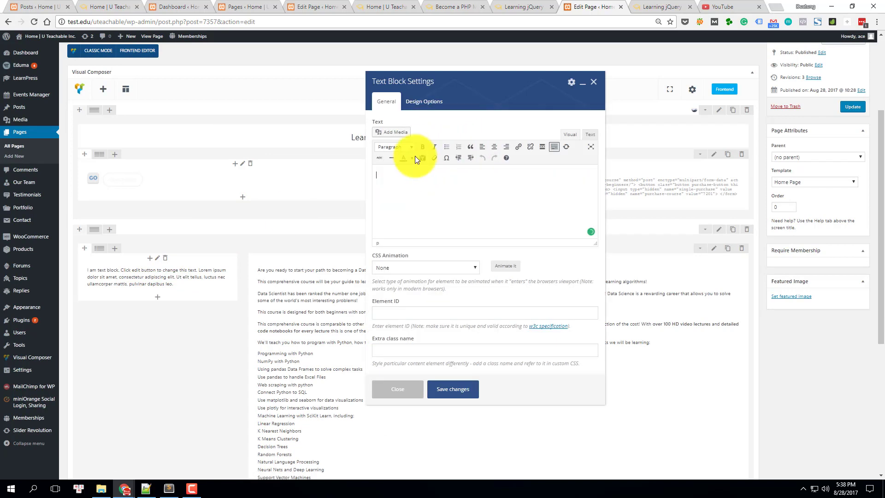
Insert five learning-themed photos from the media library into the 1/4 column's text block at thumbnail size, 150 × 150.
{"action": "left_click", "coordinate": [395, 133]}
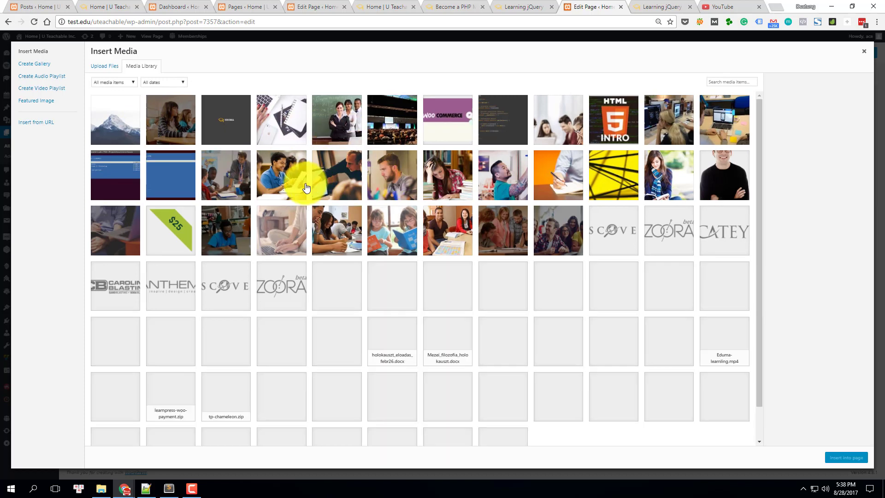
{"action": "left_click", "coordinate": [283, 176]}
{"action": "left_click", "coordinate": [340, 176]}
{"action": "left_click", "coordinate": [228, 176]}
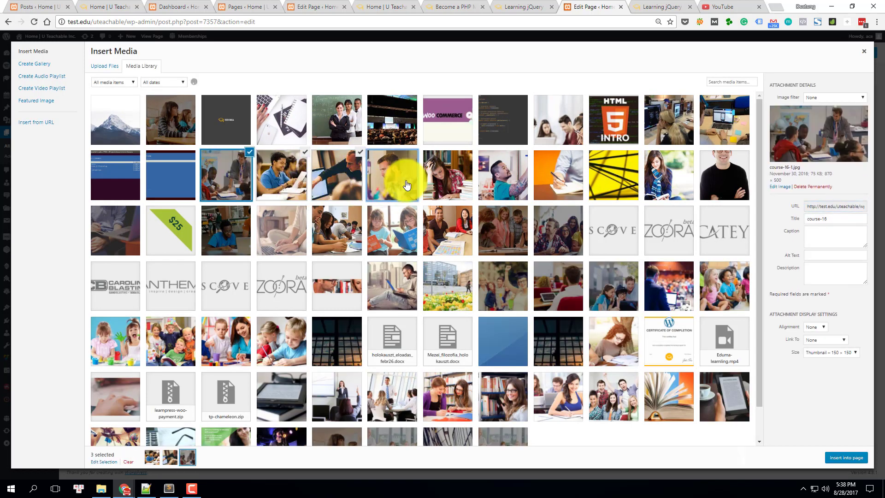
{"action": "left_click", "coordinate": [846, 458]}
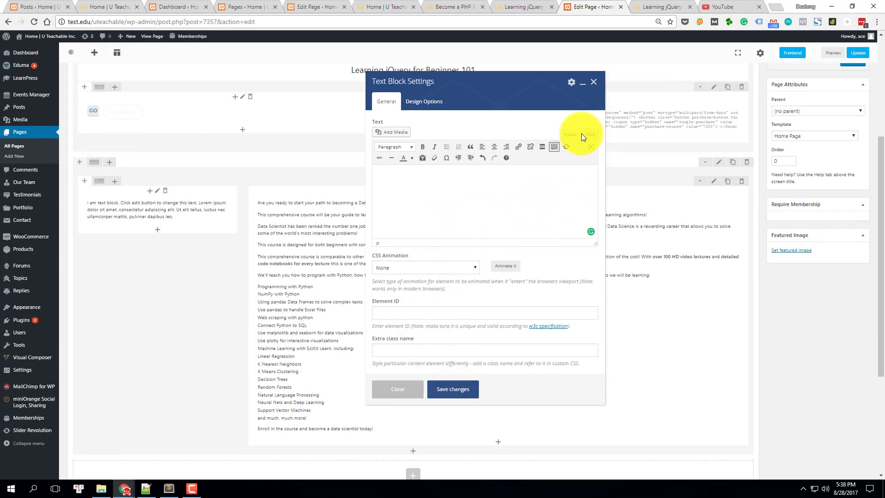
{"action": "left_click", "coordinate": [402, 134]}
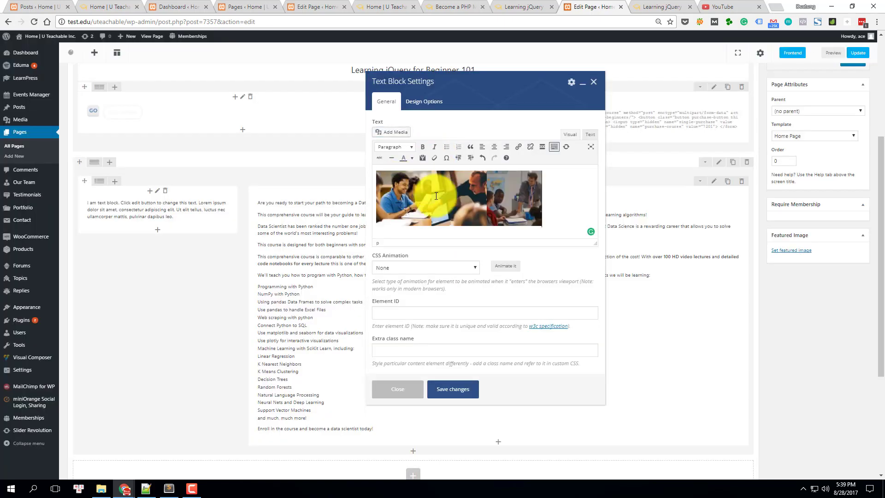
Place each inserted photo on its own line in the text block, separated by blank lines.
{"action": "scroll", "coordinate": [511, 203], "scroll_direction": "down", "scroll_amount": 5}
{"action": "scroll", "coordinate": [515, 219], "scroll_direction": "up", "scroll_amount": 2}
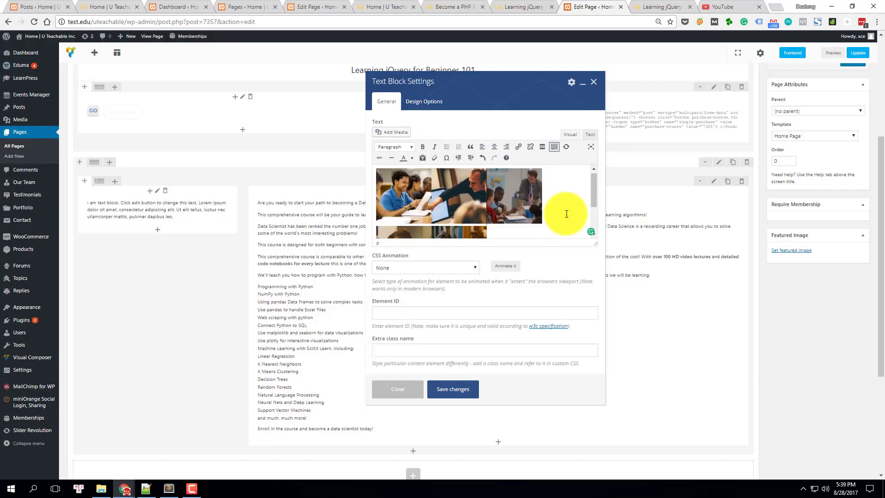
{"action": "scroll", "coordinate": [506, 203], "scroll_direction": "down", "scroll_amount": 3}
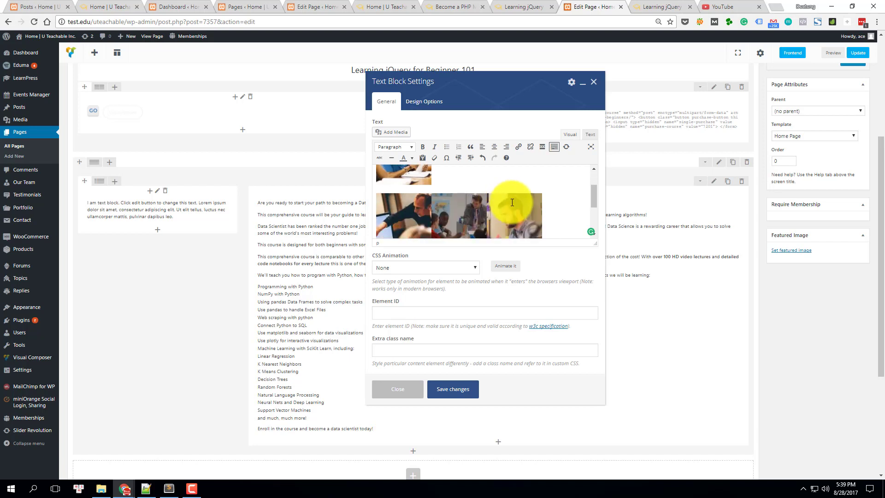
{"action": "scroll", "coordinate": [559, 207], "scroll_direction": "down", "scroll_amount": 3}
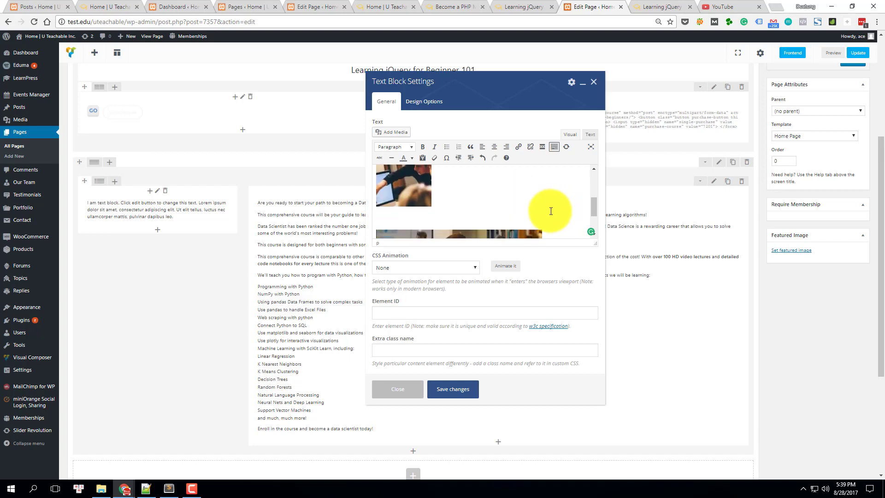
{"action": "scroll", "coordinate": [434, 196], "scroll_direction": "up", "scroll_amount": 2}
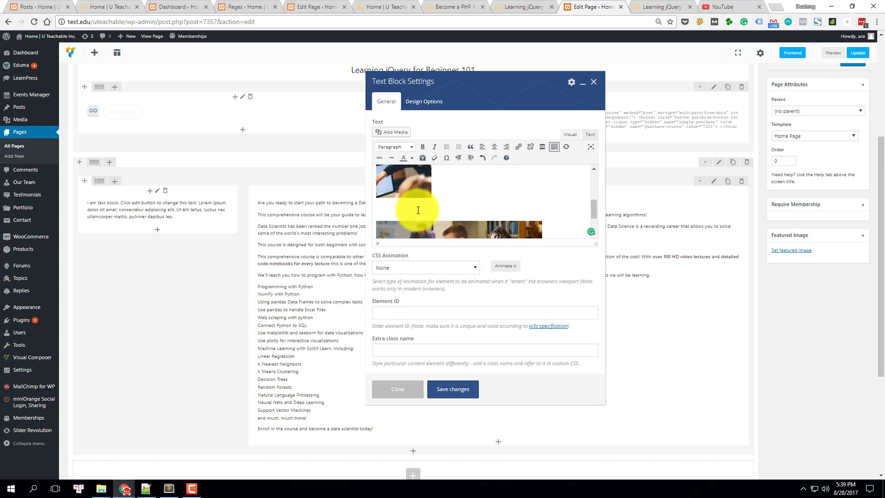
{"action": "scroll", "coordinate": [506, 206], "scroll_direction": "down", "scroll_amount": 2}
{"action": "left_click", "coordinate": [556, 190]}
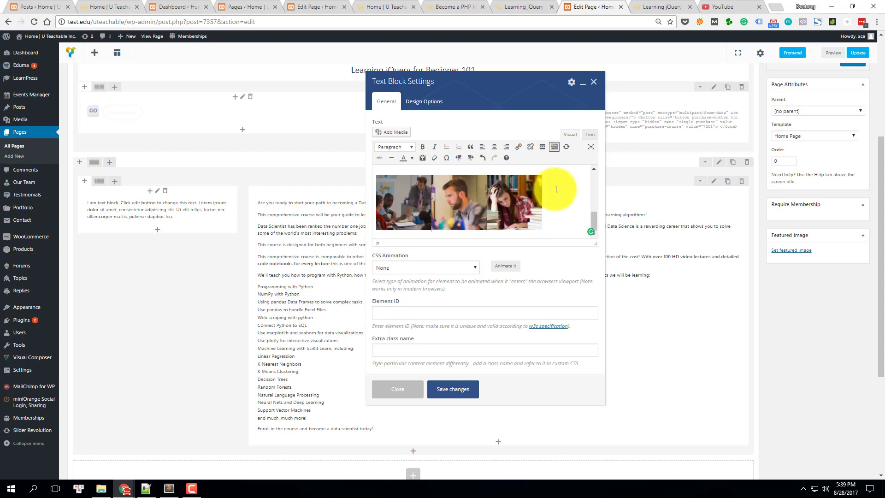
{"action": "key", "text": "ctrl+z"}
{"action": "key", "text": "ctrl+z"}
{"action": "key", "text": "ctrl+z"}
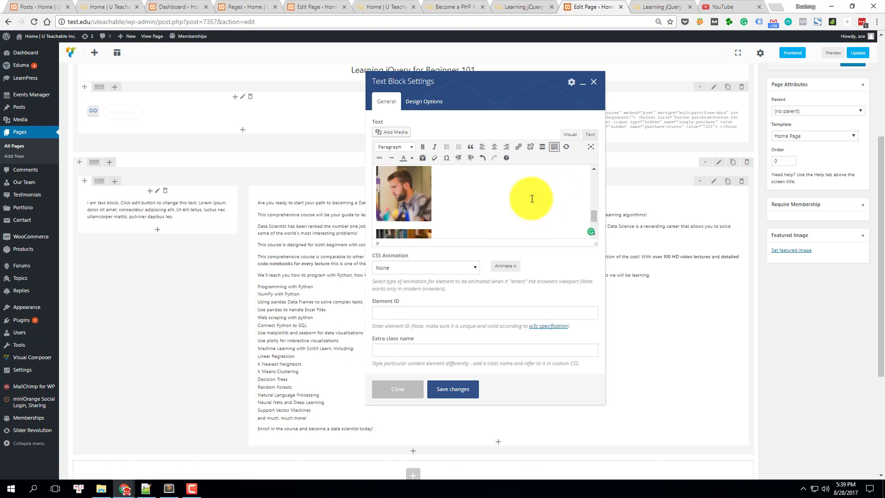
{"action": "scroll", "coordinate": [532, 198], "scroll_direction": "down", "scroll_amount": 3}
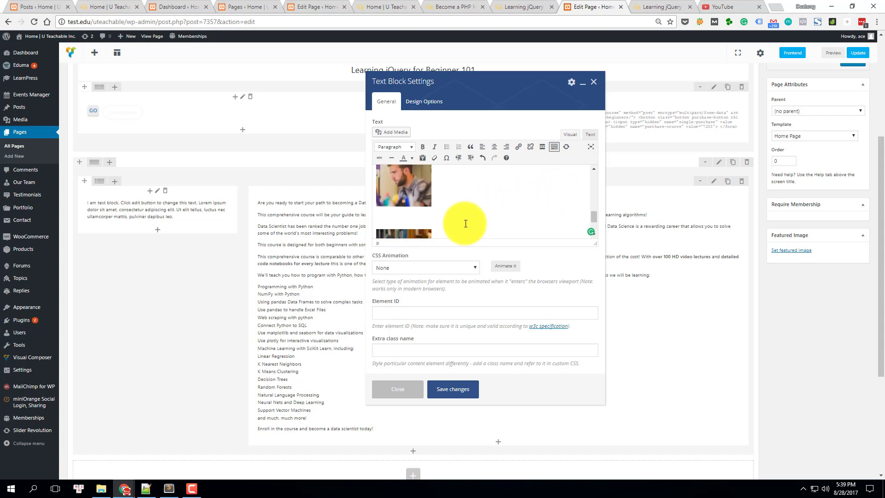
Save the text block holding the five photos in the content section's 1/4 column.
{"action": "left_click", "coordinate": [448, 392]}
{"action": "scroll", "coordinate": [231, 314], "scroll_direction": "down", "scroll_amount": 5}
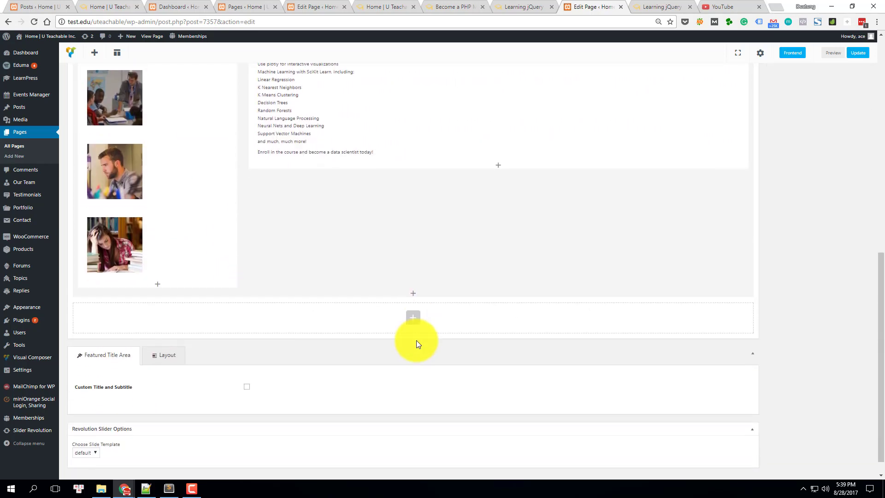
{"action": "scroll", "coordinate": [286, 271], "scroll_direction": "up", "scroll_amount": 8}
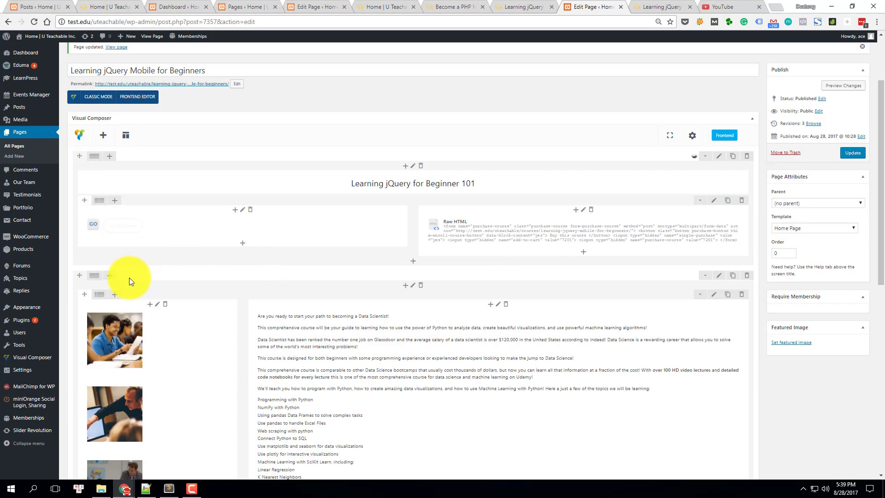
Set the content row's left and right margins to 60 in its design options and save the row settings.
{"action": "left_click", "coordinate": [529, 7]}
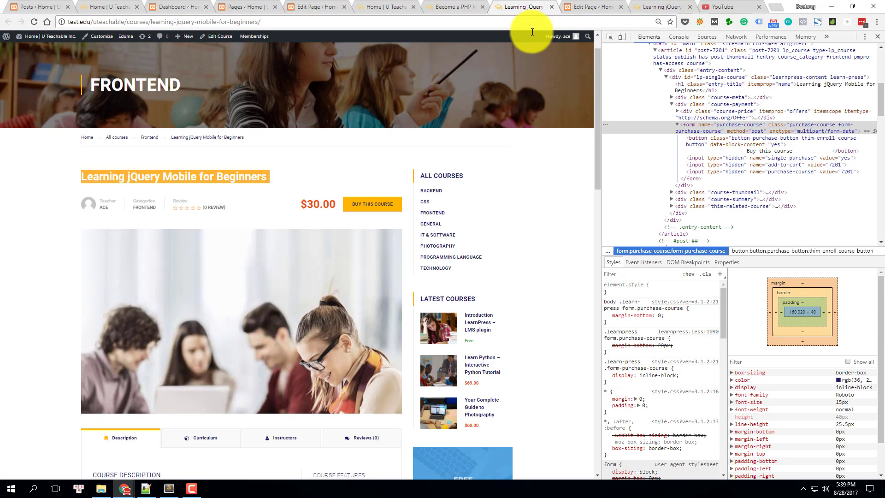
{"action": "left_click", "coordinate": [449, 5]}
{"action": "scroll", "coordinate": [151, 252], "scroll_direction": "up", "scroll_amount": 5}
{"action": "left_click", "coordinate": [207, 257]}
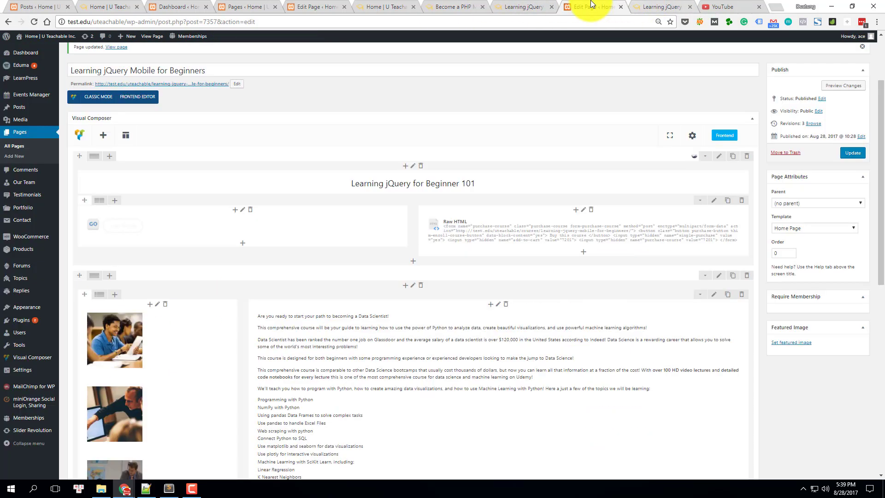
{"action": "left_click", "coordinate": [597, 6]}
{"action": "scroll", "coordinate": [415, 208], "scroll_direction": "down", "scroll_amount": 1}
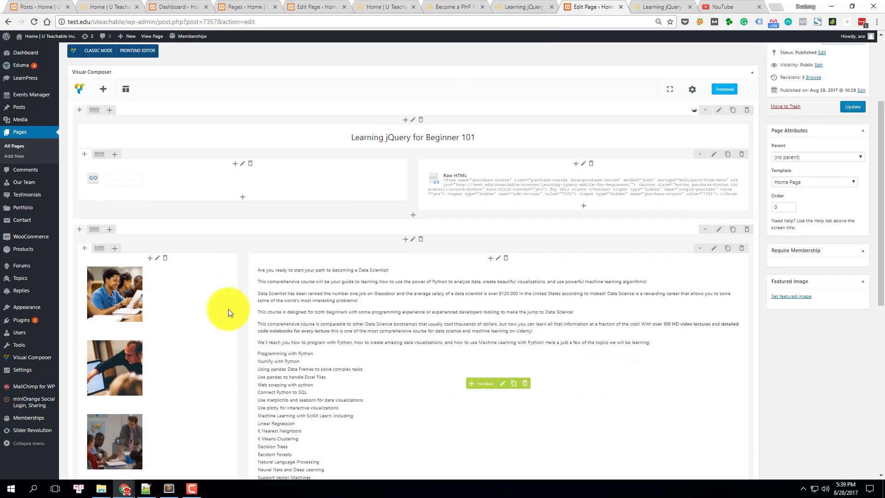
{"action": "left_click", "coordinate": [719, 229]}
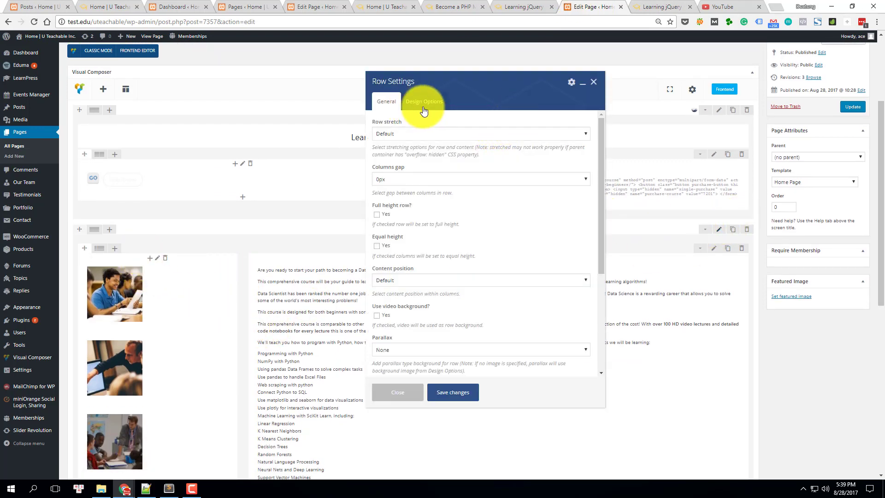
{"action": "left_click", "coordinate": [423, 102]}
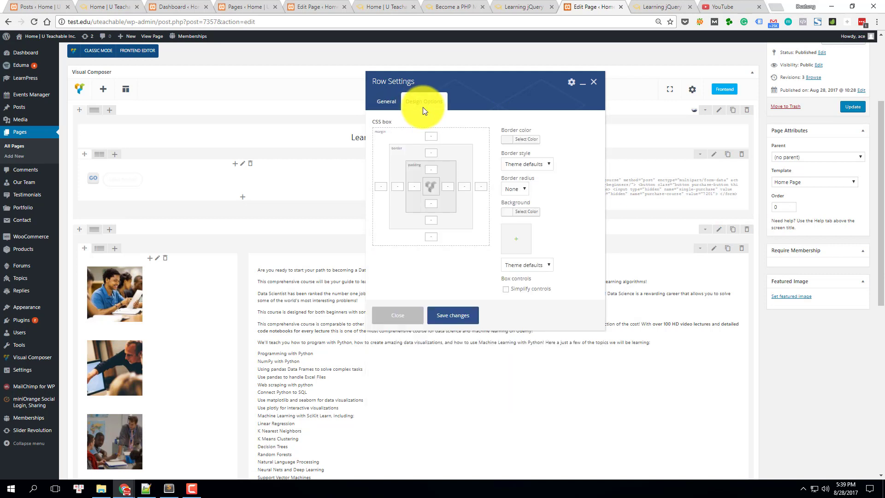
{"action": "left_click", "coordinate": [383, 188]}
{"action": "type", "text": "60"}
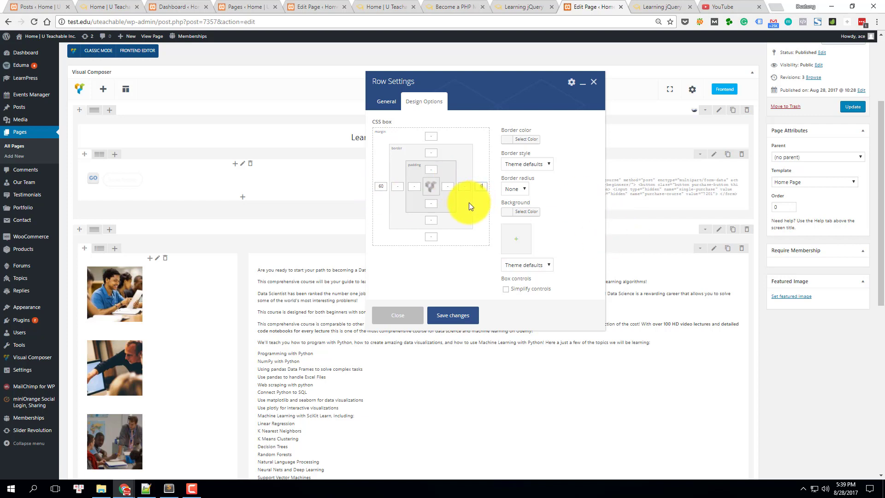
{"action": "left_click", "coordinate": [451, 316]}
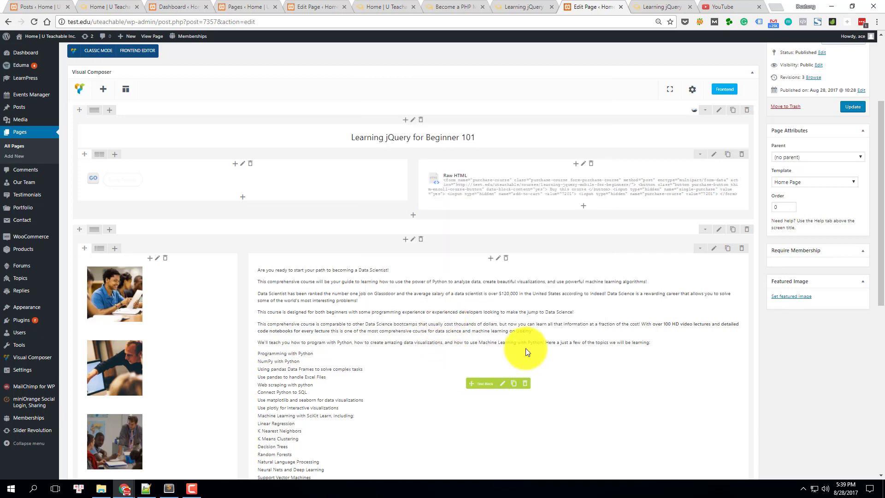
Add an empty row below the content row, leaving it without any element.
{"action": "scroll", "coordinate": [525, 347], "scroll_direction": "down", "scroll_amount": 8}
{"action": "left_click", "coordinate": [411, 302]}
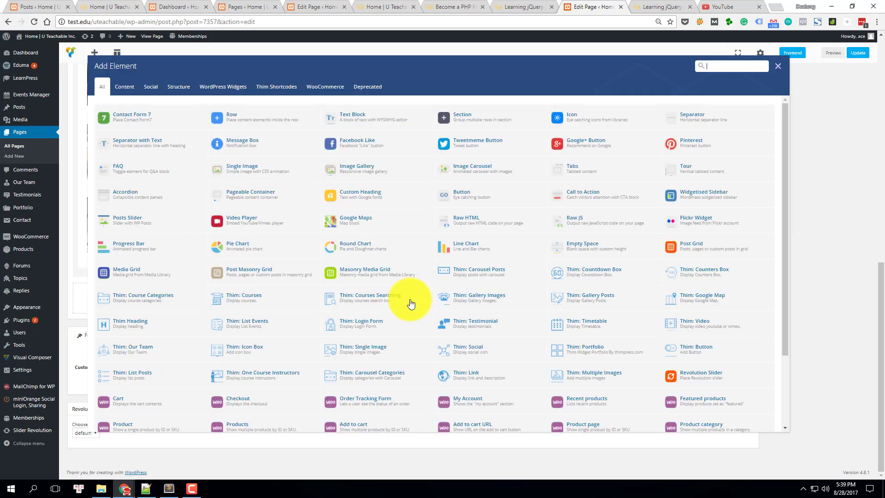
{"action": "left_click", "coordinate": [780, 67]}
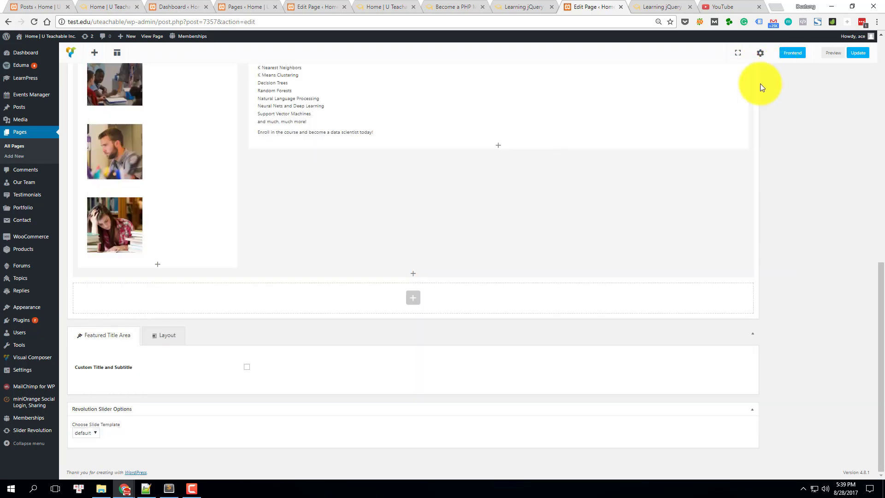
{"action": "left_click", "coordinate": [414, 304]}
{"action": "left_click", "coordinate": [262, 122]}
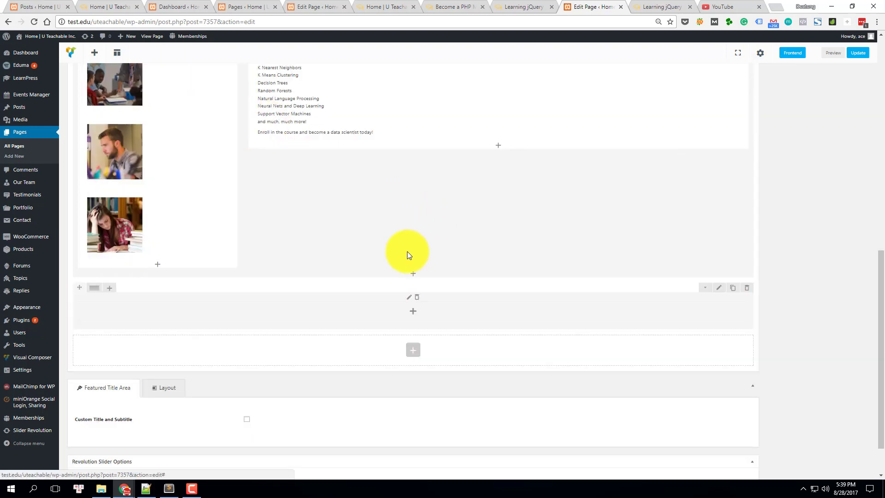
{"action": "left_click", "coordinate": [399, 319]}
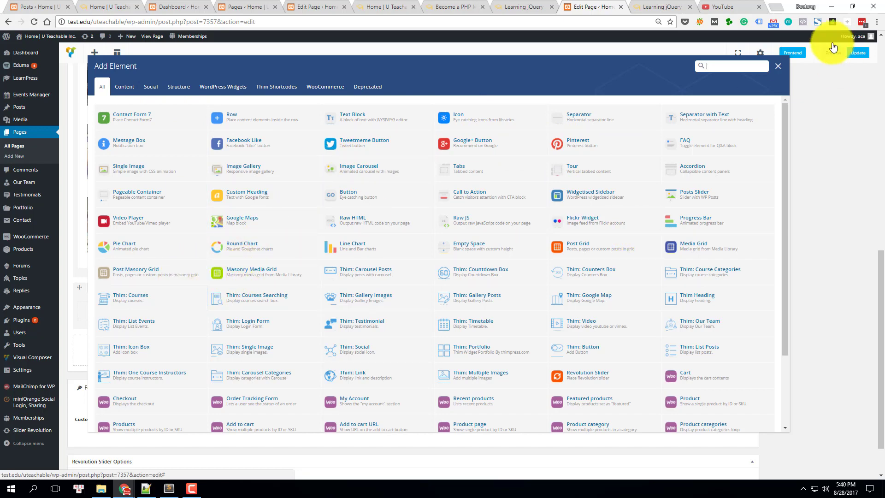
{"action": "left_click", "coordinate": [781, 66]}
Update the page and open its live version in a new browser tab.
{"action": "left_click", "coordinate": [857, 54]}
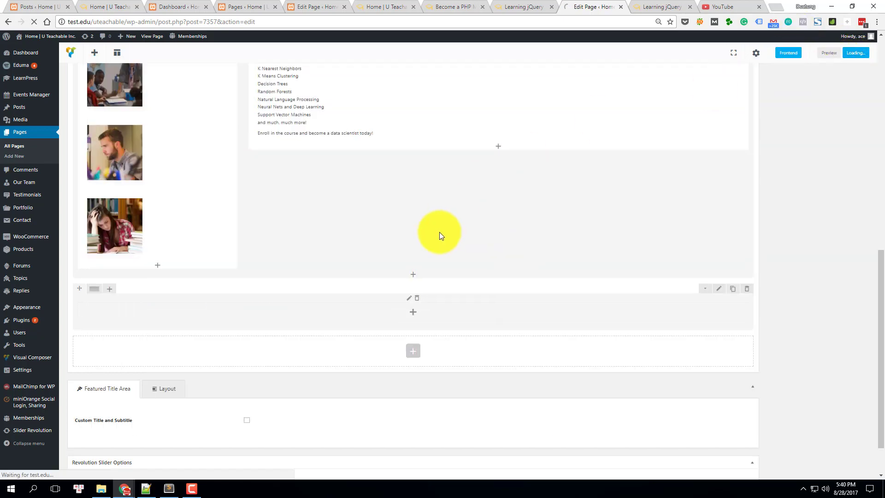
{"action": "scroll", "coordinate": [452, 234], "scroll_direction": "up", "scroll_amount": 3}
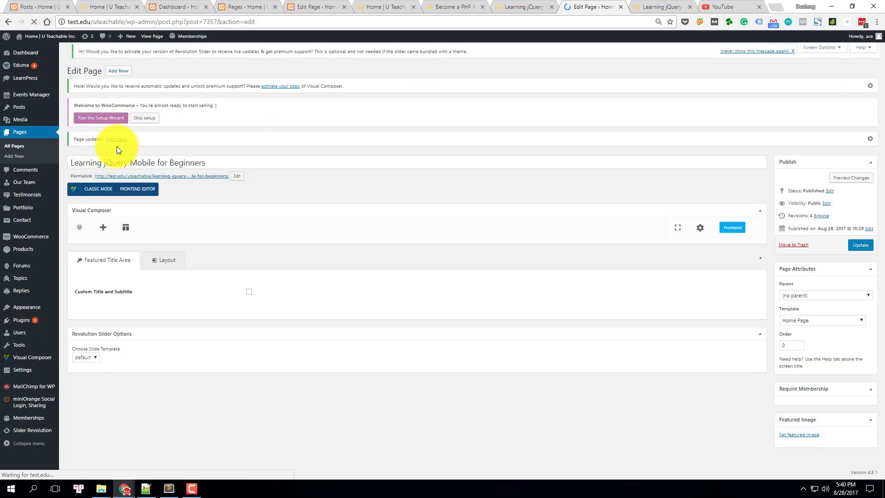
{"action": "left_click", "coordinate": [117, 141], "text": "ctrl"}
{"action": "left_click", "coordinate": [611, 6]}
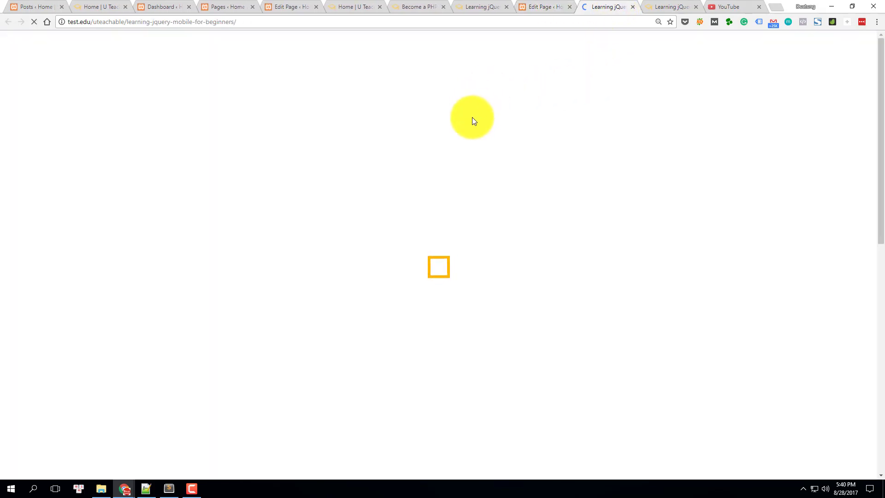
Review the live landing page from the hero section through the photos and course description to the footer.
{"action": "scroll", "coordinate": [474, 200], "scroll_direction": "down", "scroll_amount": 3}
{"action": "scroll", "coordinate": [465, 201], "scroll_direction": "up", "scroll_amount": 3}
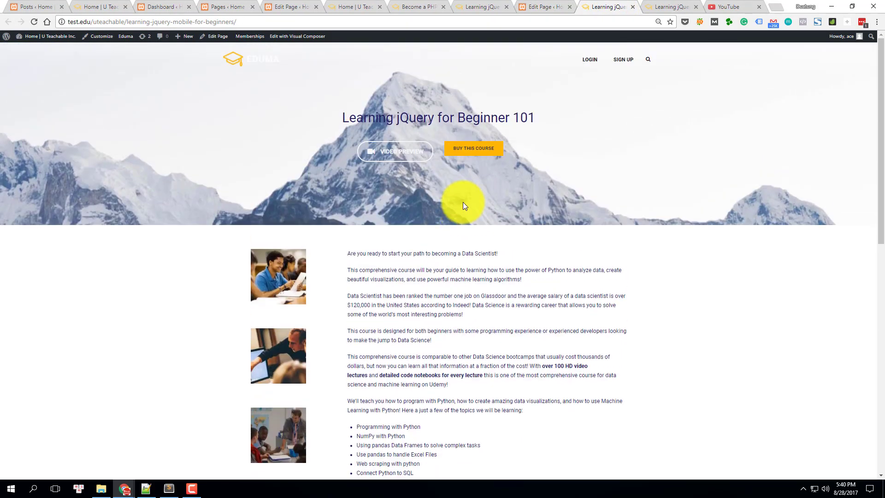
{"action": "mouse_move", "coordinate": [326, 109]}
{"action": "left_mouse_down"}
{"action": "mouse_move", "coordinate": [535, 154]}
{"action": "mouse_move", "coordinate": [333, 122]}
{"action": "left_mouse_up"}
{"action": "left_click", "coordinate": [333, 120]}
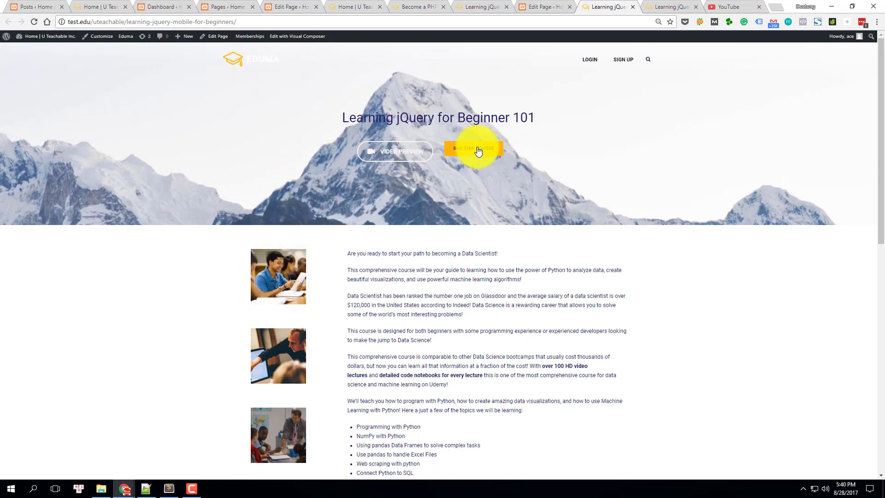
{"action": "scroll", "coordinate": [323, 207], "scroll_direction": "down", "scroll_amount": 3}
{"action": "scroll", "coordinate": [268, 341], "scroll_direction": "down", "scroll_amount": 6}
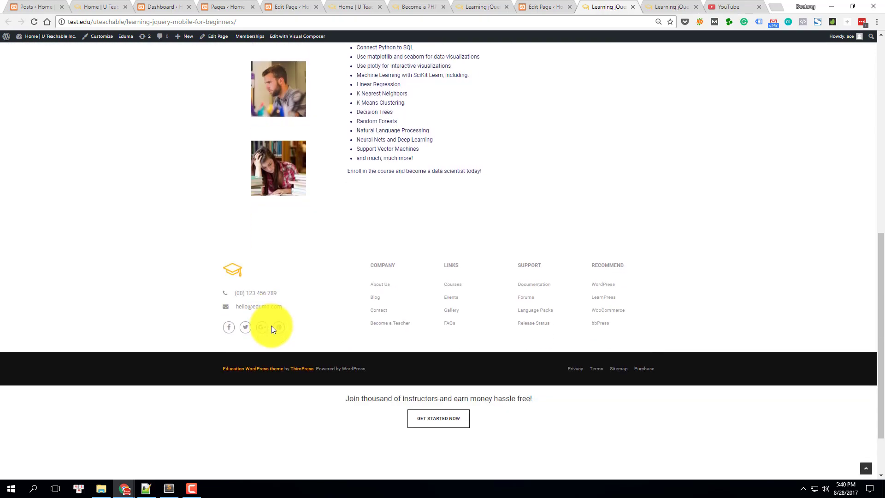
{"action": "scroll", "coordinate": [272, 326], "scroll_direction": "up", "scroll_amount": 9}
{"action": "left_click_drag", "start_coordinate": [370, 244], "coordinate": [409, 409]}
{"action": "scroll", "coordinate": [415, 323], "scroll_direction": "down", "scroll_amount": 3}
{"action": "triple_click", "coordinate": [421, 265]}
{"action": "left_click", "coordinate": [415, 316]}
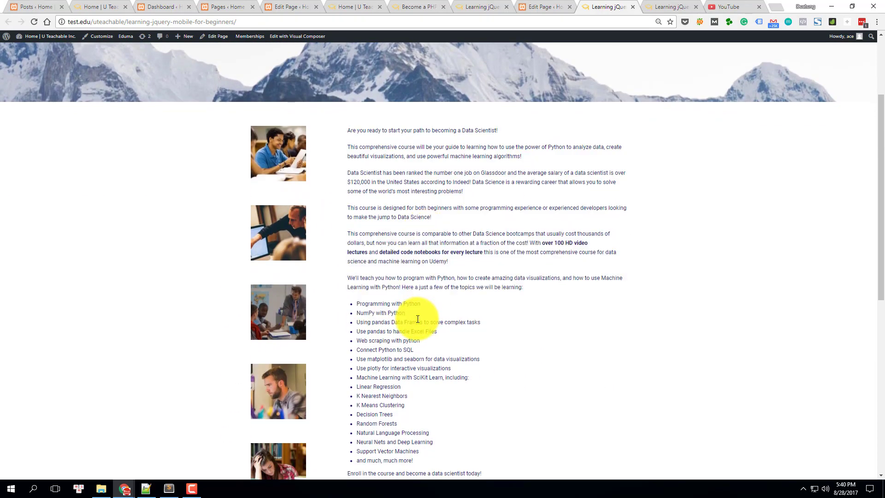
{"action": "scroll", "coordinate": [424, 317], "scroll_direction": "down", "scroll_amount": 1}
{"action": "scroll", "coordinate": [424, 316], "scroll_direction": "up", "scroll_amount": 4}
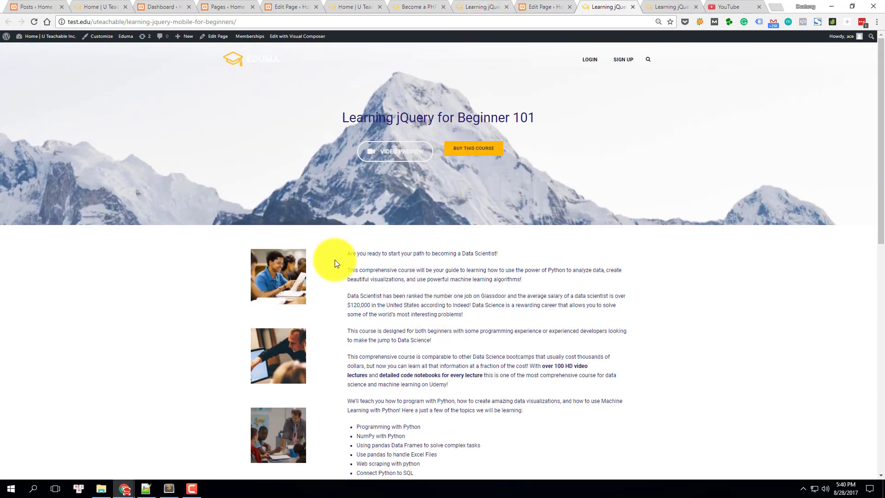
Examine the sample course page's instructor, class curriculum and get-started sections, and return to the new landing page.
{"action": "left_click", "coordinate": [418, 6]}
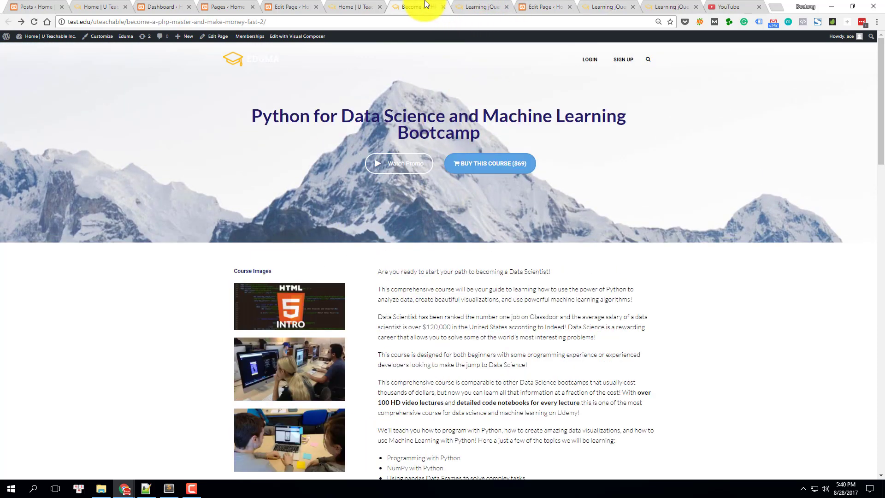
{"action": "scroll", "coordinate": [408, 283], "scroll_direction": "down", "scroll_amount": 3}
{"action": "scroll", "coordinate": [373, 230], "scroll_direction": "down", "scroll_amount": 10}
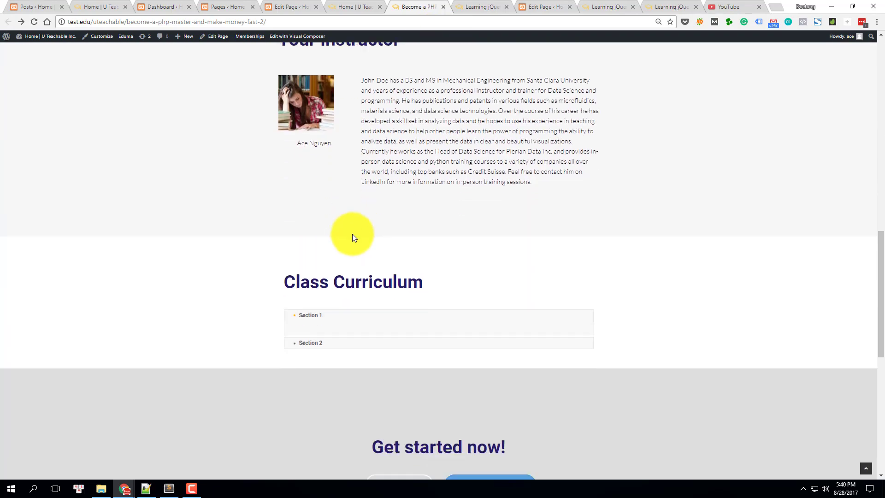
{"action": "scroll", "coordinate": [352, 234], "scroll_direction": "up", "scroll_amount": 15}
{"action": "left_click", "coordinate": [608, 7]}
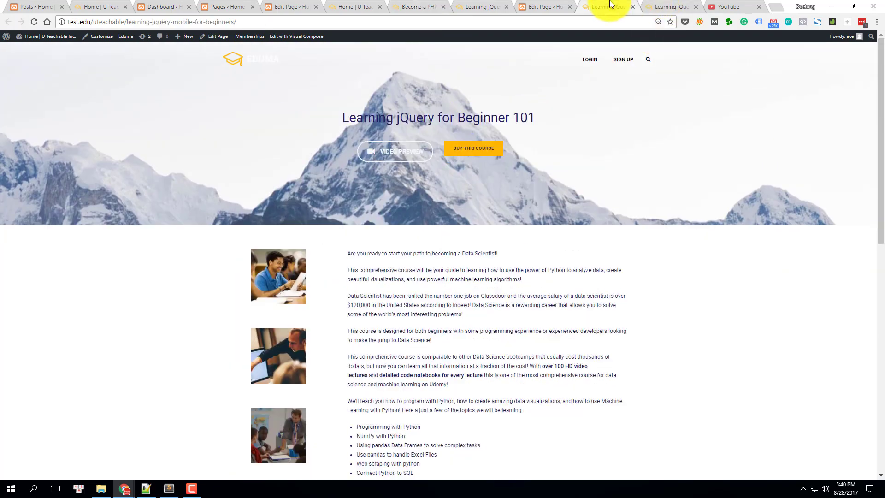
{"action": "left_click_drag", "start_coordinate": [380, 120], "coordinate": [456, 288]}
{"action": "left_click", "coordinate": [454, 217]}
{"action": "left_click", "coordinate": [453, 292]}
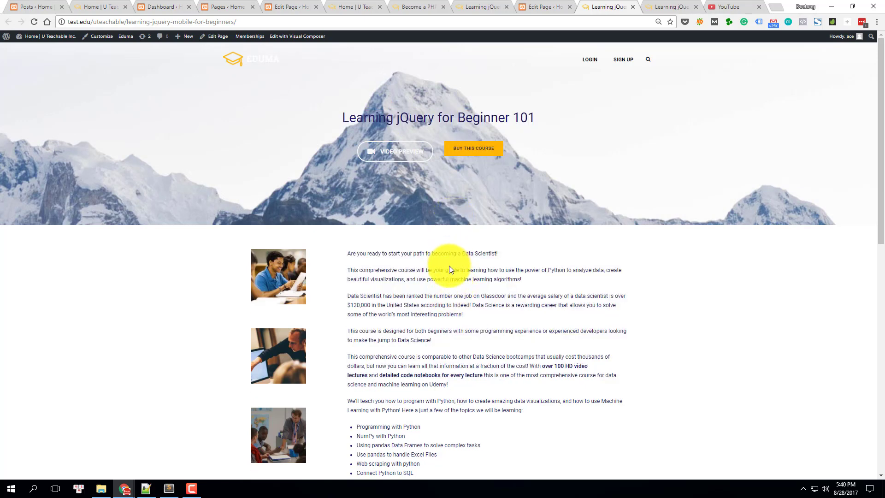
{"action": "scroll", "coordinate": [449, 267], "scroll_direction": "down", "scroll_amount": 8}
{"action": "scroll", "coordinate": [451, 258], "scroll_direction": "up", "scroll_amount": 10}
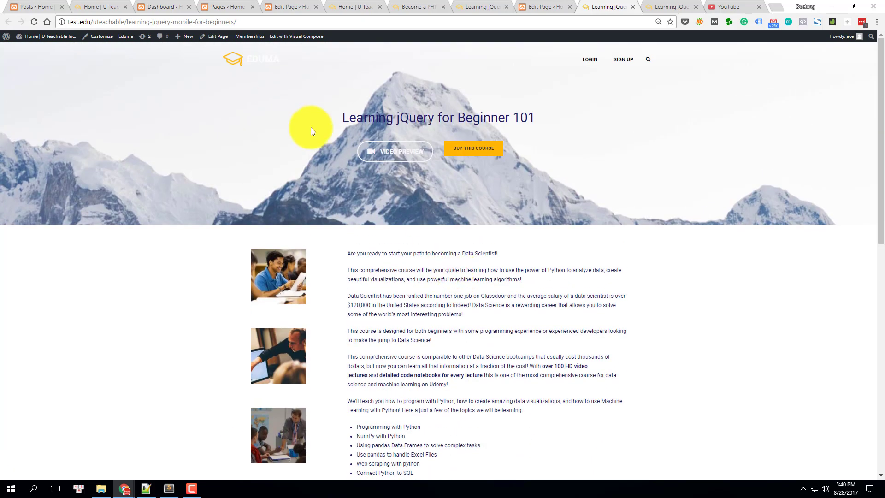
{"action": "left_click_drag", "start_coordinate": [345, 118], "coordinate": [519, 411]}
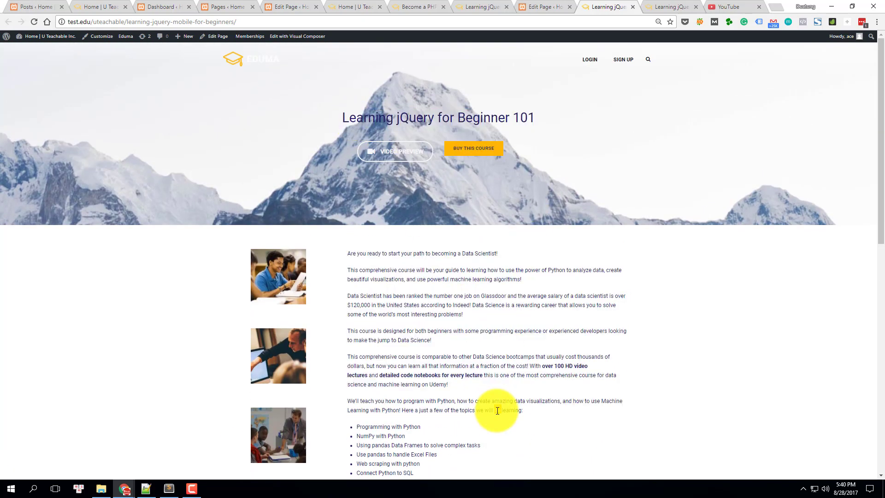
{"action": "left_click_drag", "start_coordinate": [492, 110], "coordinate": [468, 312]}
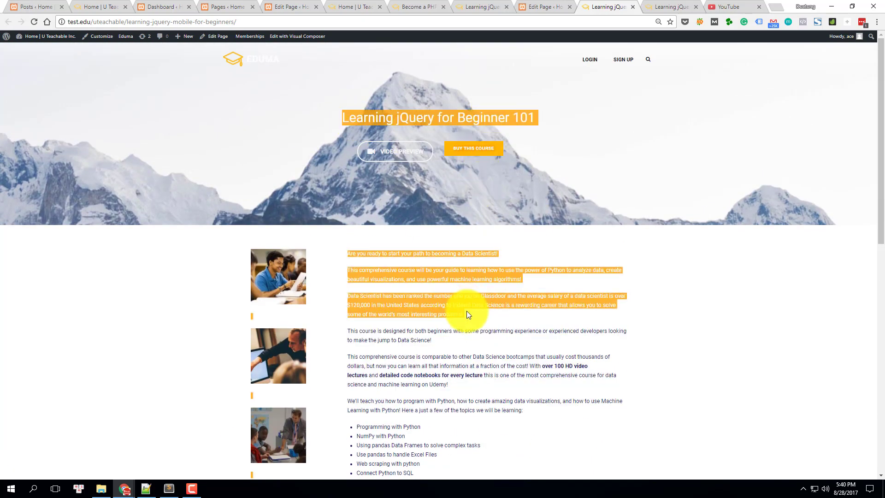
{"action": "left_click", "coordinate": [468, 312]}
Copy the live landing page's web address.
{"action": "left_click", "coordinate": [193, 27]}
{"action": "right_click", "coordinate": [193, 26]}
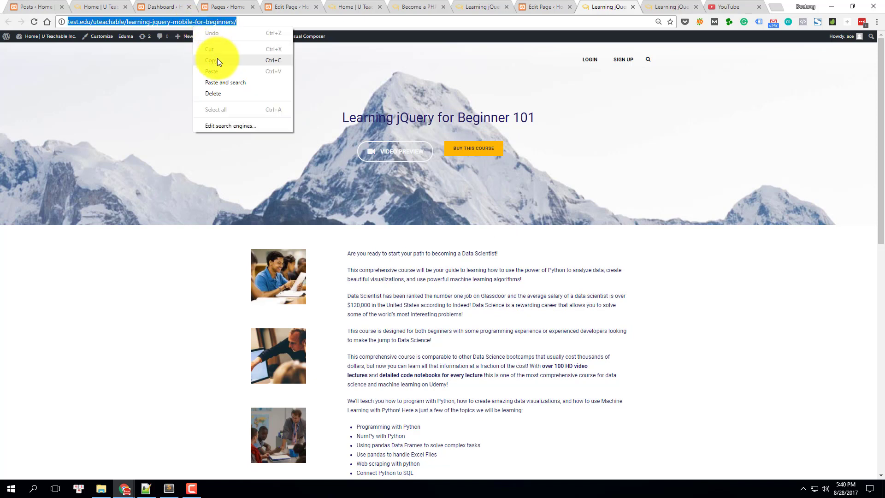
{"action": "left_click", "coordinate": [217, 59]}
{"action": "left_click", "coordinate": [475, 253]}
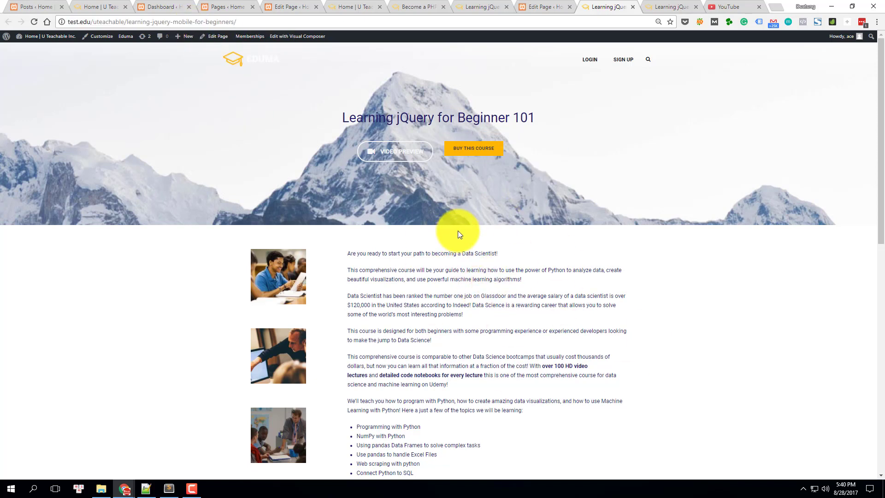
{"action": "left_click", "coordinate": [223, 25]}
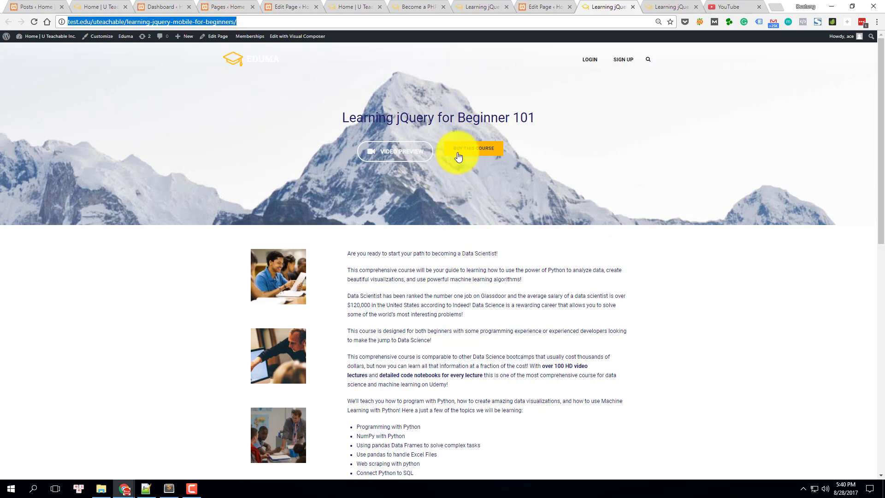
{"action": "scroll", "coordinate": [432, 323], "scroll_direction": "down", "scroll_amount": 3}
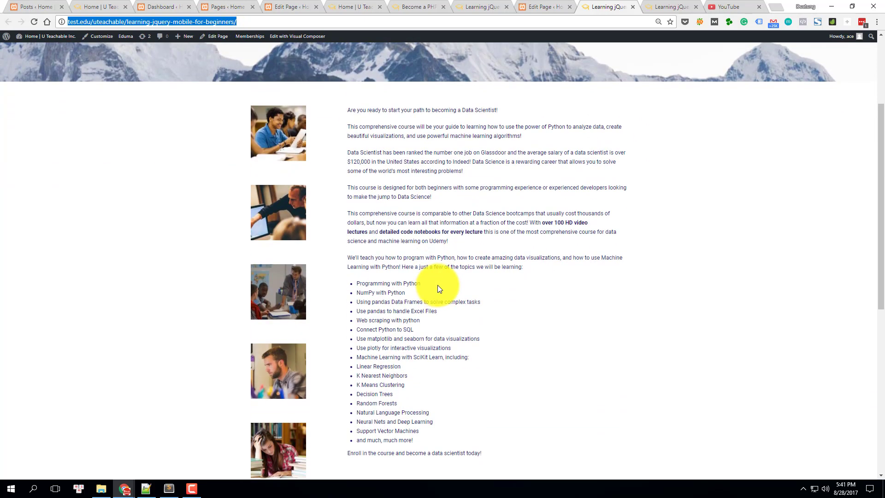
{"action": "left_click", "coordinate": [439, 289]}
{"action": "scroll", "coordinate": [515, 287], "scroll_direction": "up", "scroll_amount": 3}
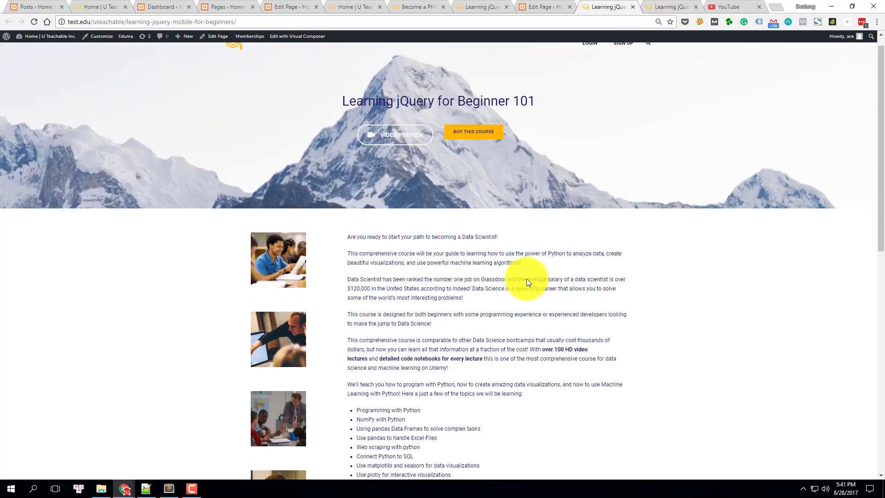
{"action": "scroll", "coordinate": [537, 233], "scroll_direction": "up", "scroll_amount": 1}
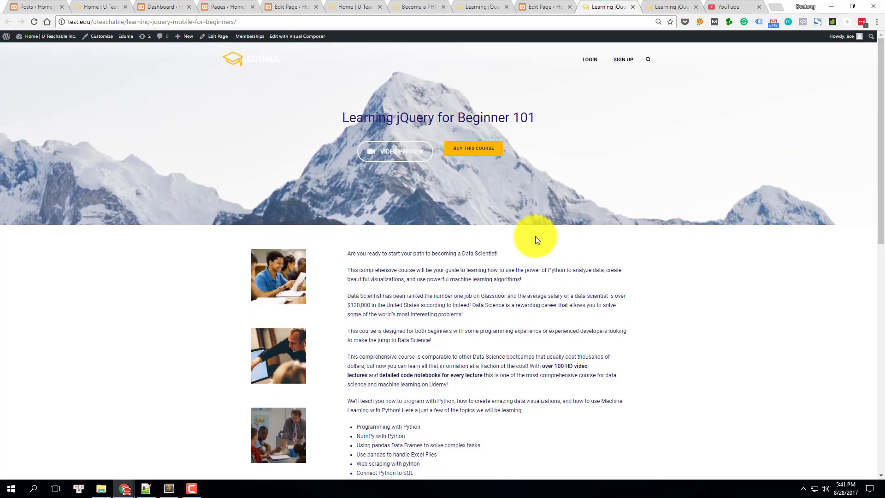